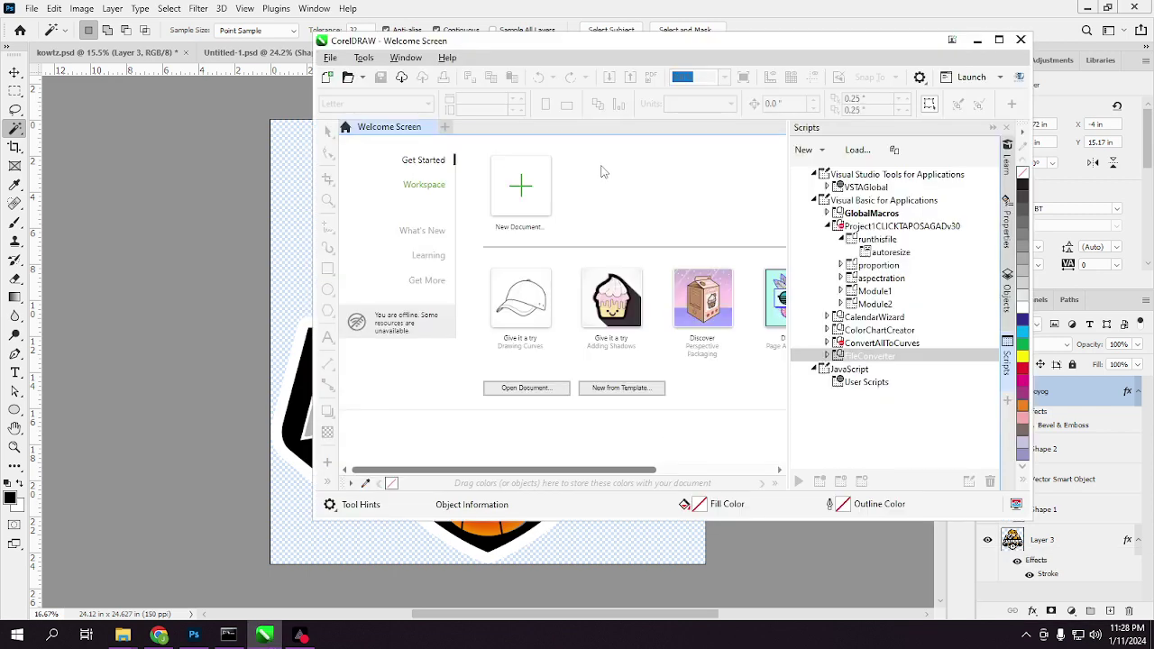
# Hide the Scripts docker and start opening an existing drawing, browsing to the WOW (D:) drive.
pyautogui.click(1006, 128)
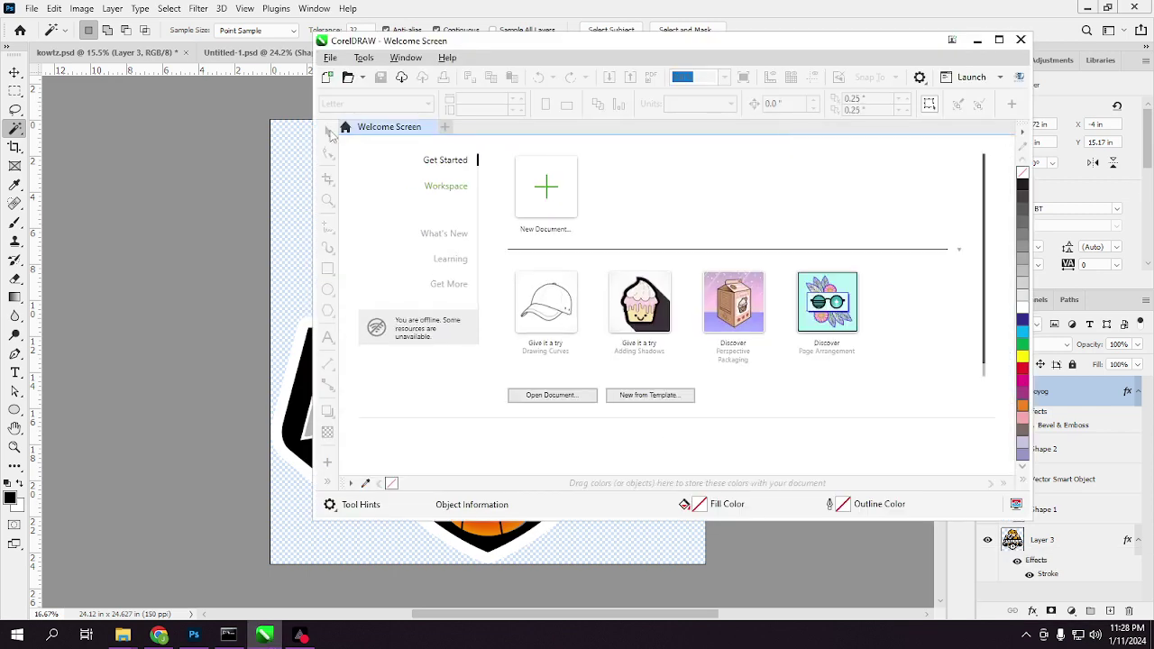
pyautogui.click(330, 57)
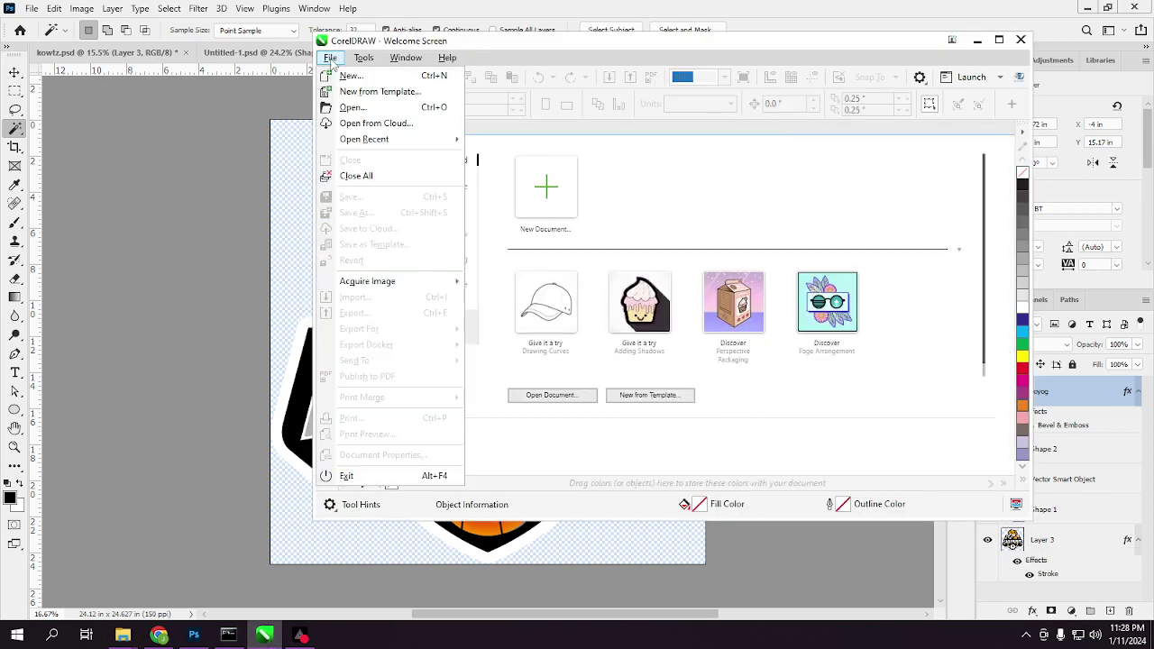
pyautogui.click(338, 108)
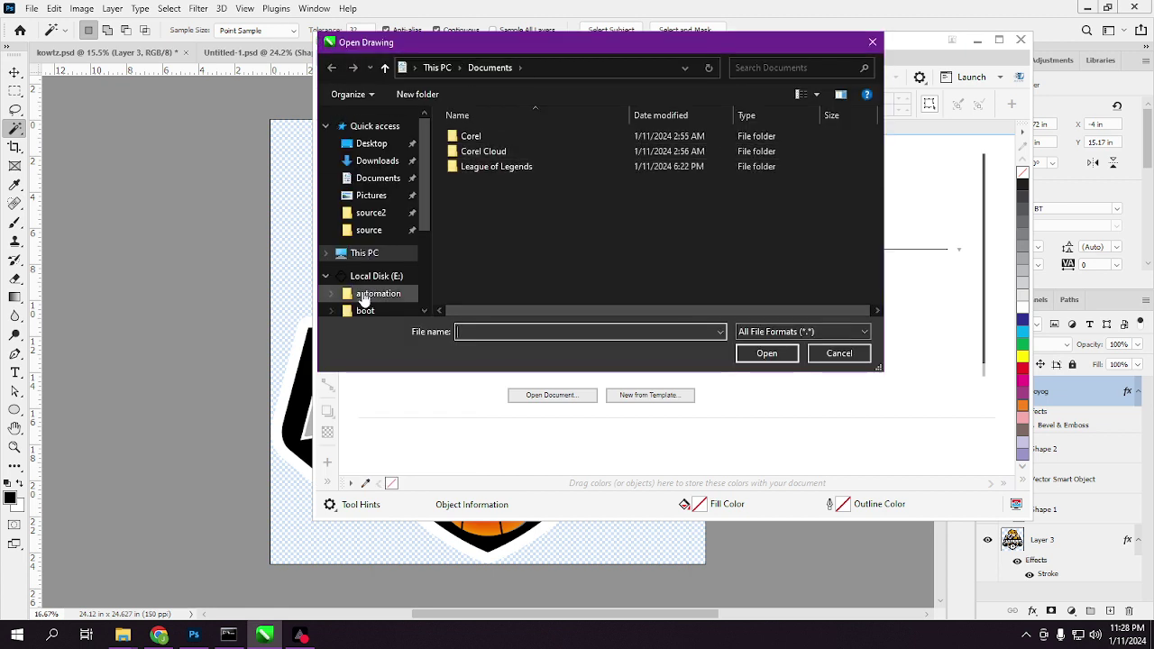
pyautogui.scroll(-3, 397, 239)
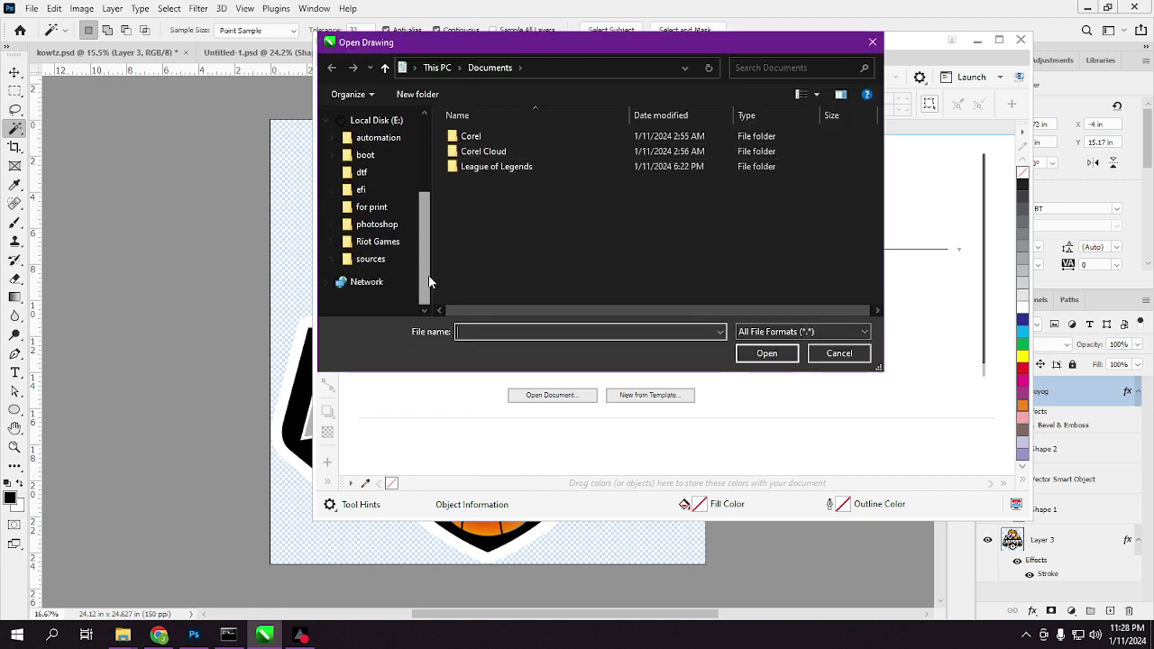
pyautogui.scroll(1, 380, 175)
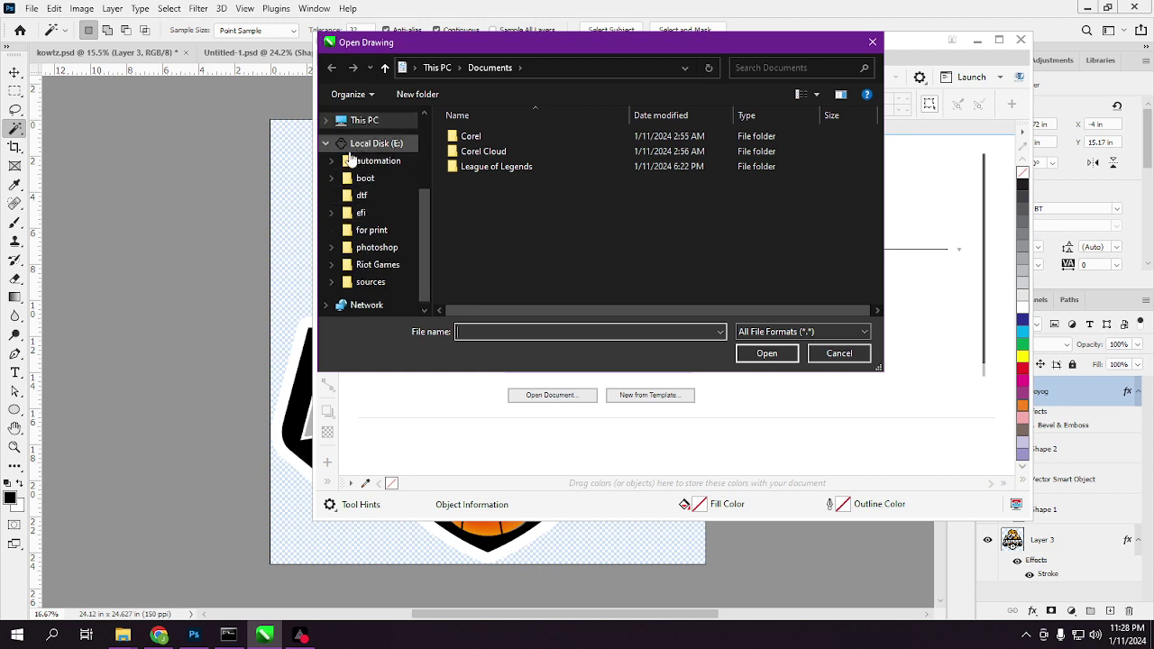
pyautogui.scroll(2, 417, 209)
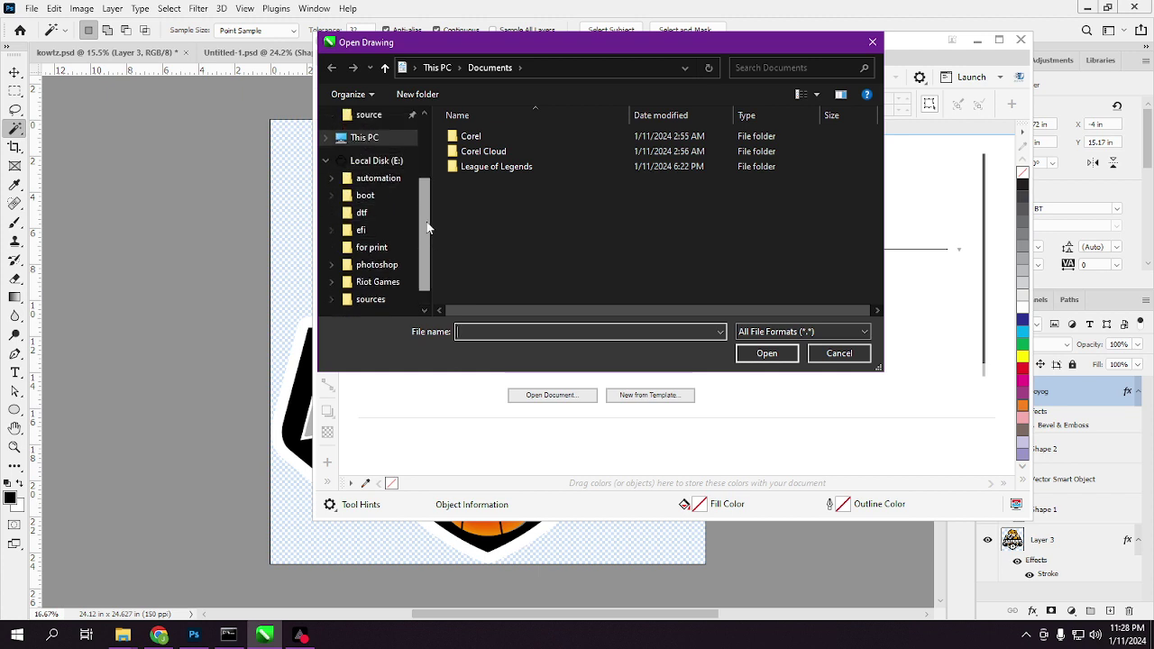
pyautogui.click(365, 157)
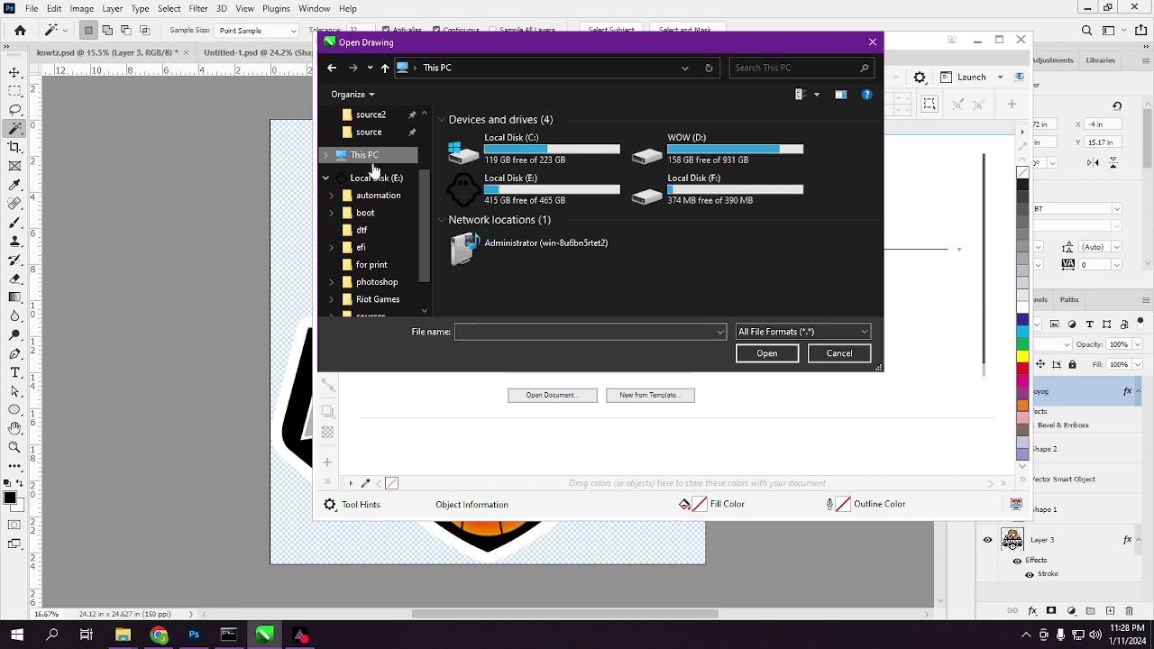
pyautogui.doubleClick(685, 151)
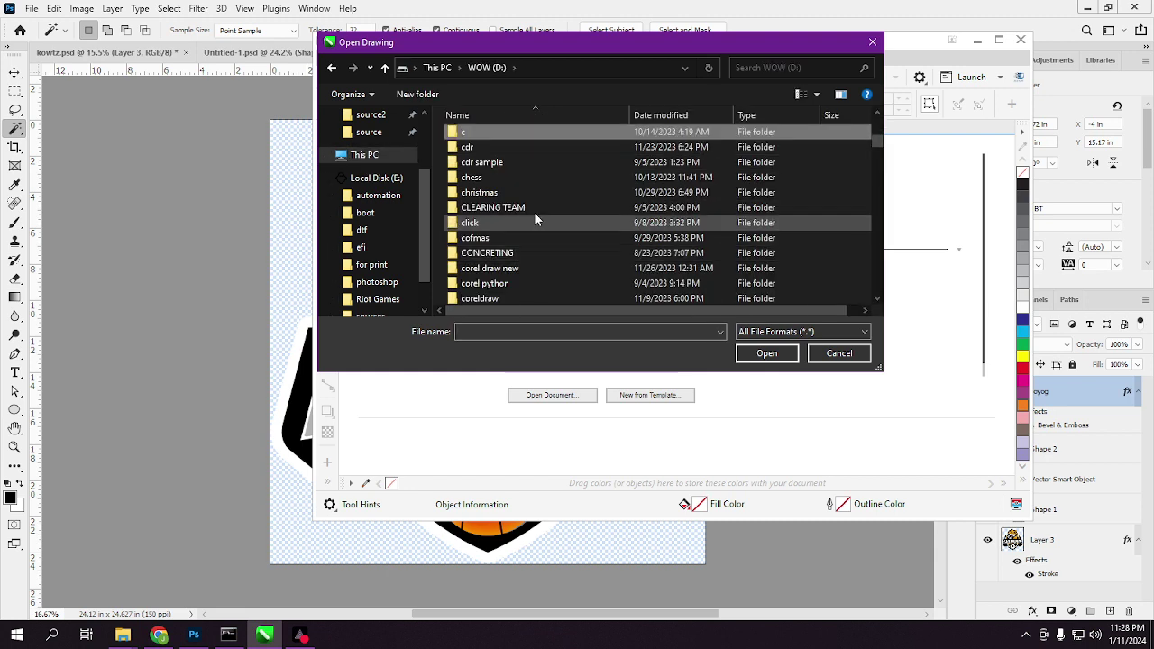
# Open boom.cdr from the wetransfer_supreme-ballers folder inside cdr > Deesign.
pyautogui.doubleClick(495, 147)
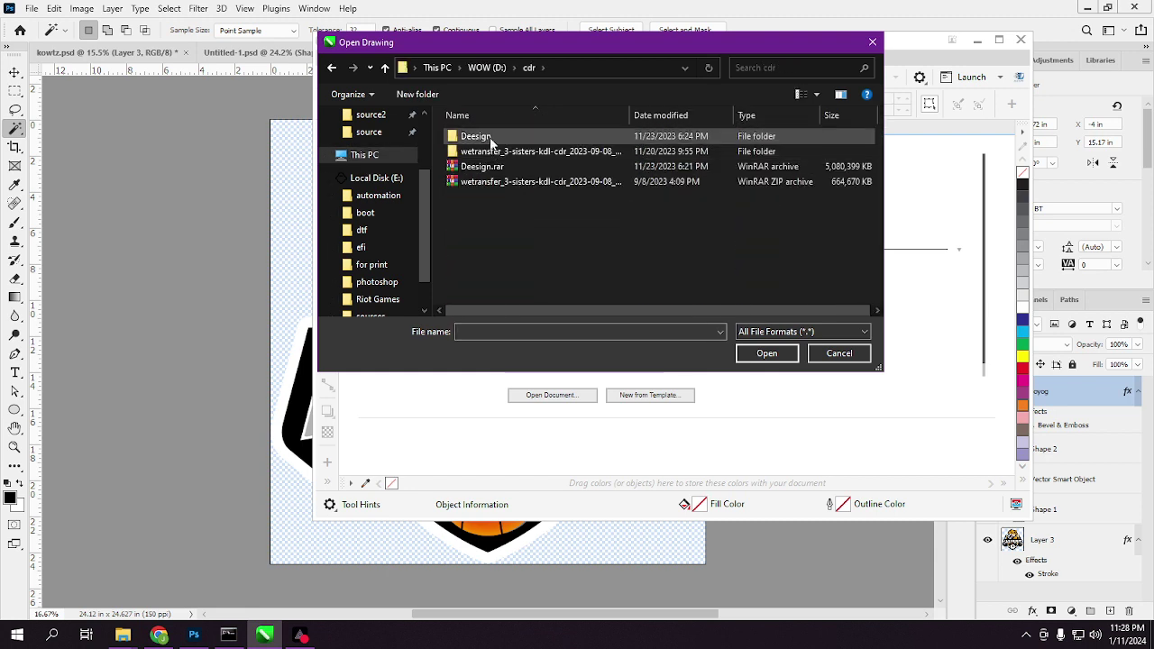
pyautogui.doubleClick(473, 136)
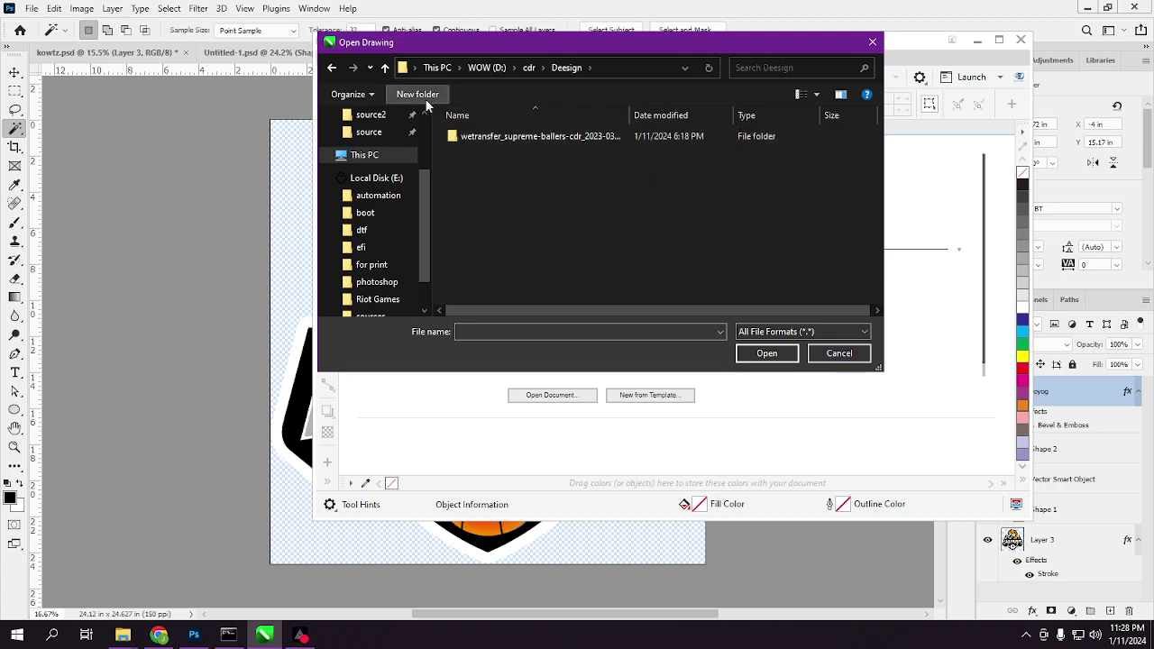
pyautogui.doubleClick(505, 135)
pyautogui.scroll(-3, 500, 252)
pyautogui.scroll(-2, 504, 255)
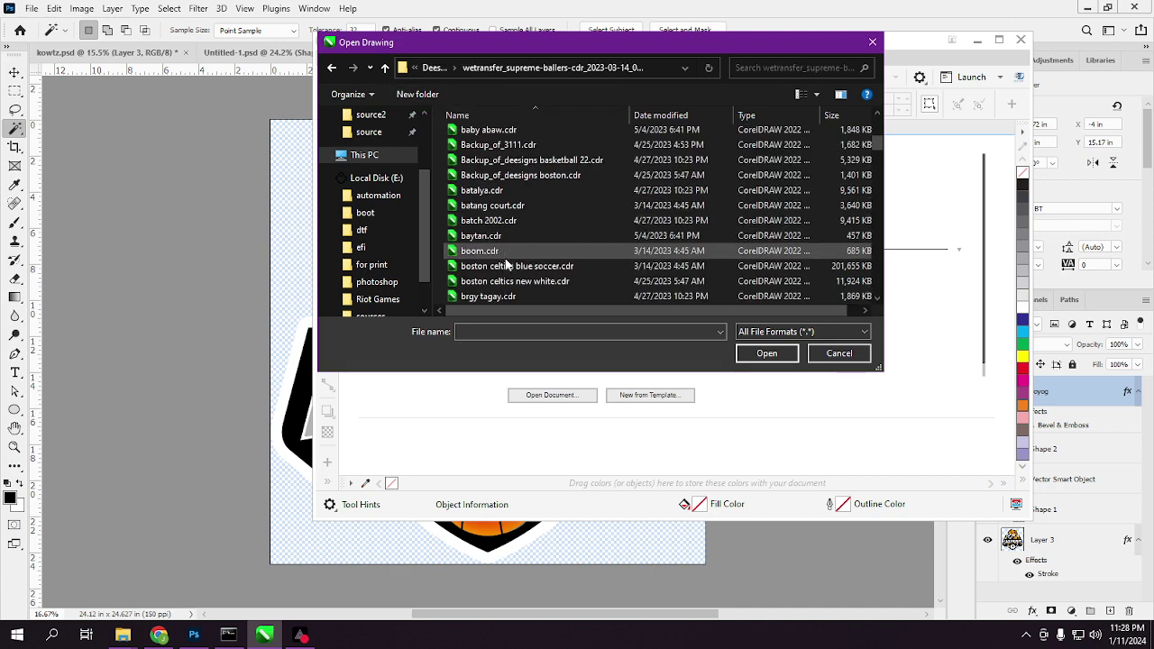
pyautogui.click(503, 254)
pyautogui.click(764, 382)
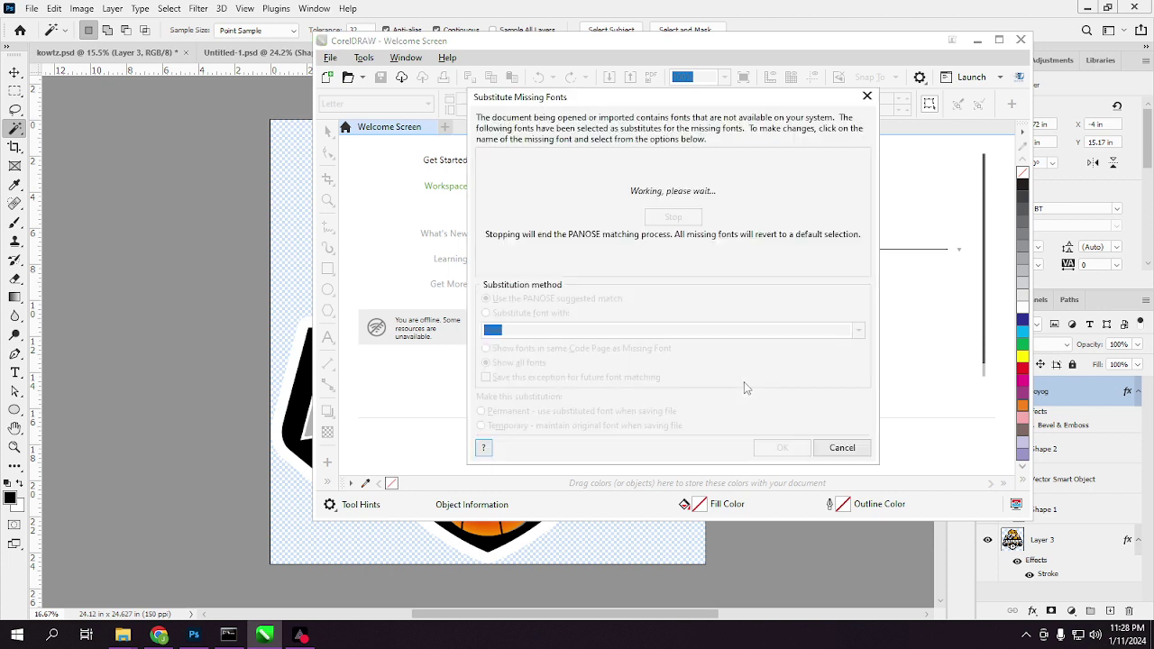
# Substitute the missing NBA Lakers font with Boston Caps and maximize the drawing window.
pyautogui.click(516, 317)
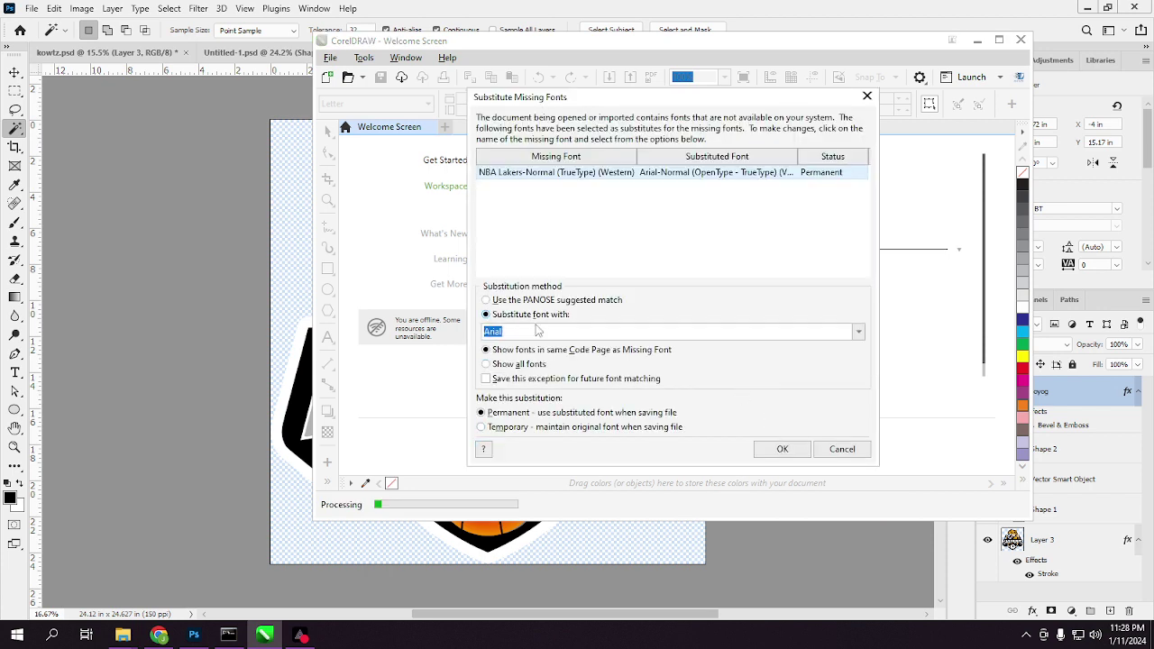
pyautogui.click(859, 332)
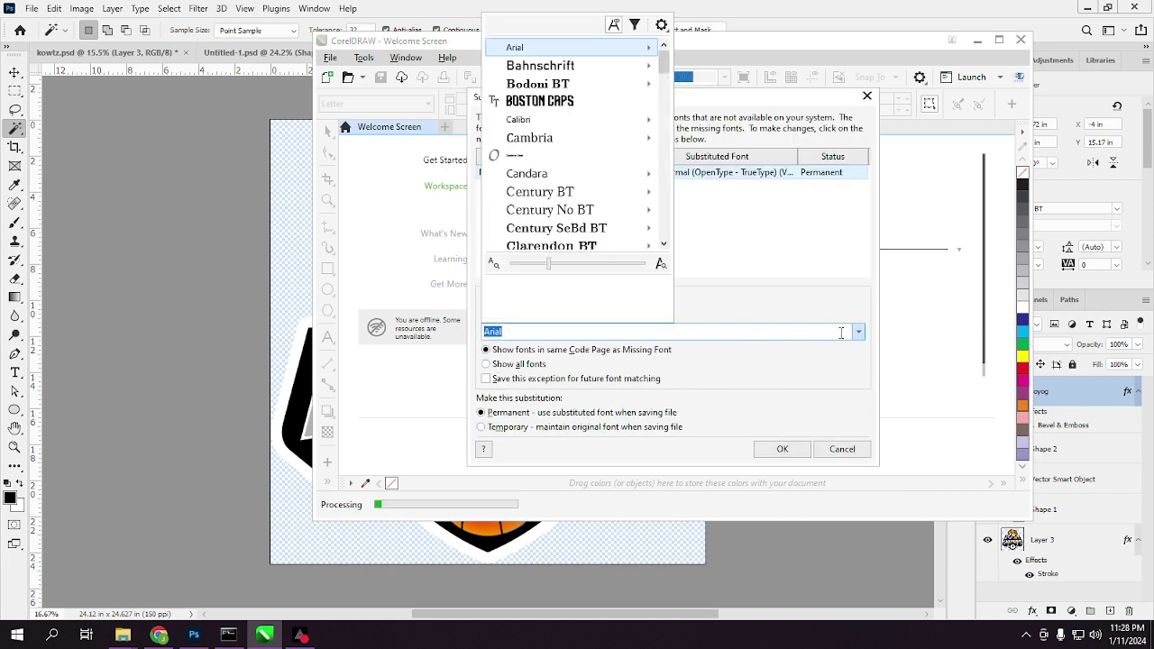
pyautogui.click(557, 101)
pyautogui.click(771, 449)
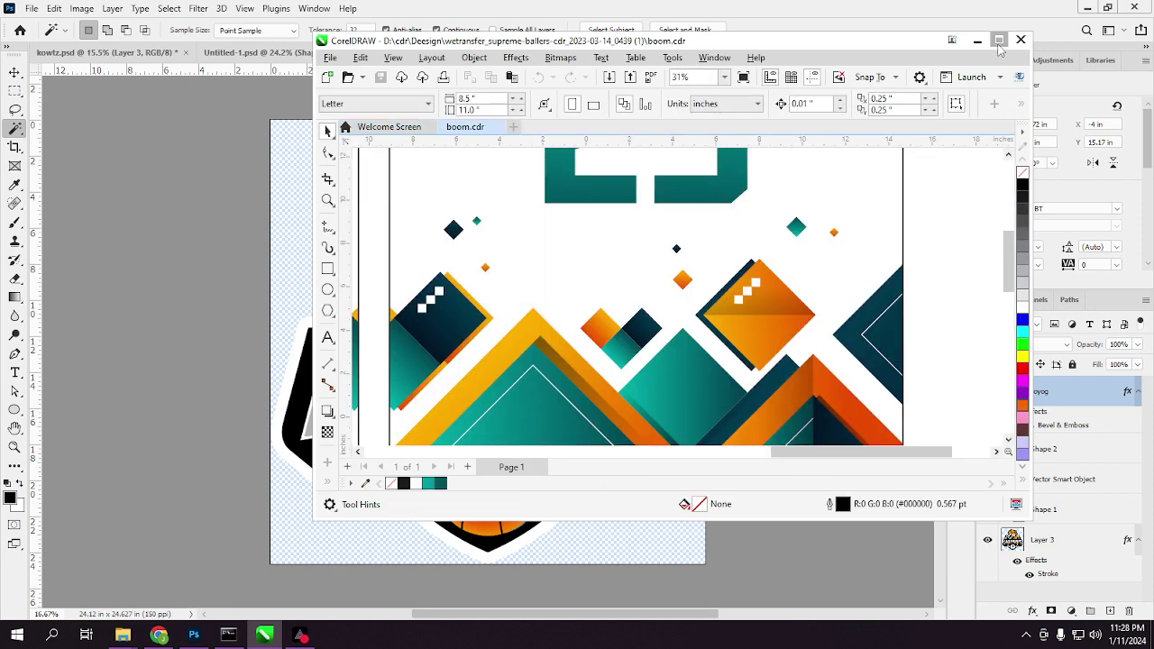
pyautogui.click(999, 39)
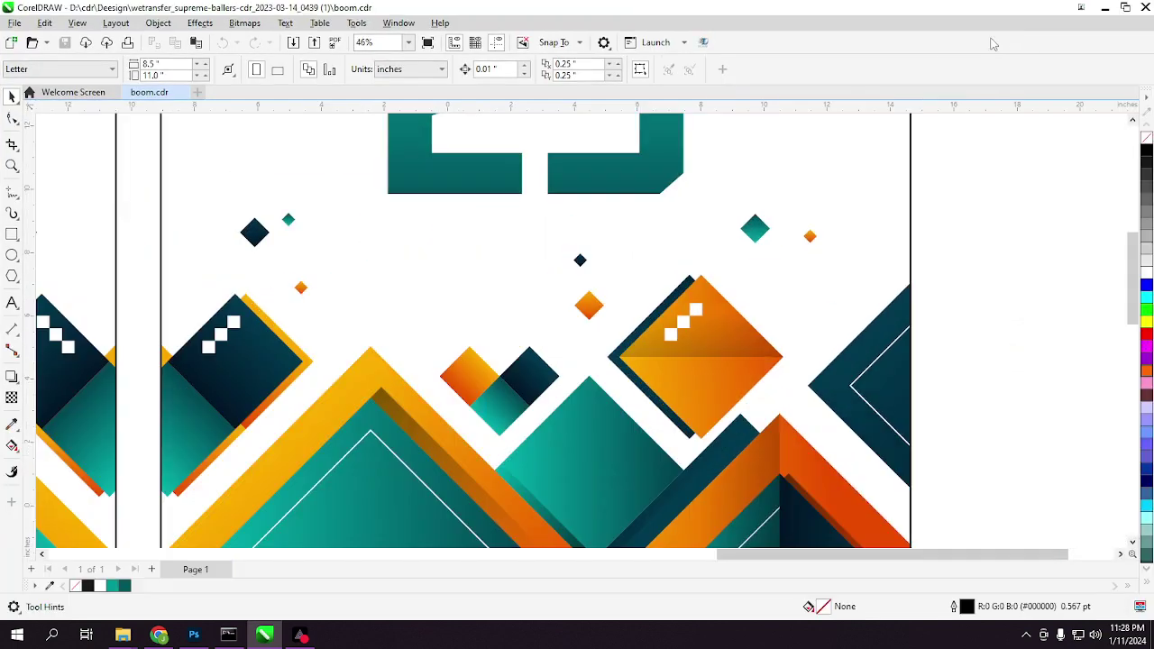
# Delete the loose diamond pattern artwork lying to the left of the jersey panels.
pyautogui.scroll(-2, 741, 229)
pyautogui.scroll(-2, 741, 229)
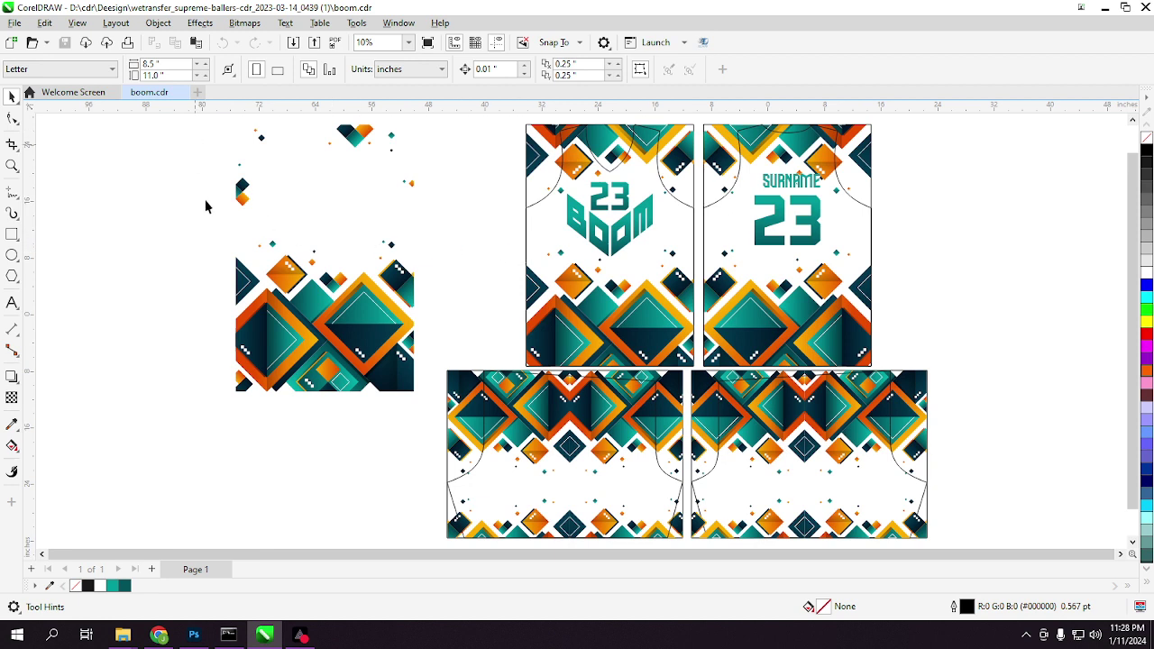
pyautogui.moveTo(199, 149); pyautogui.dragTo(417, 425)
pyautogui.click(222, 126)
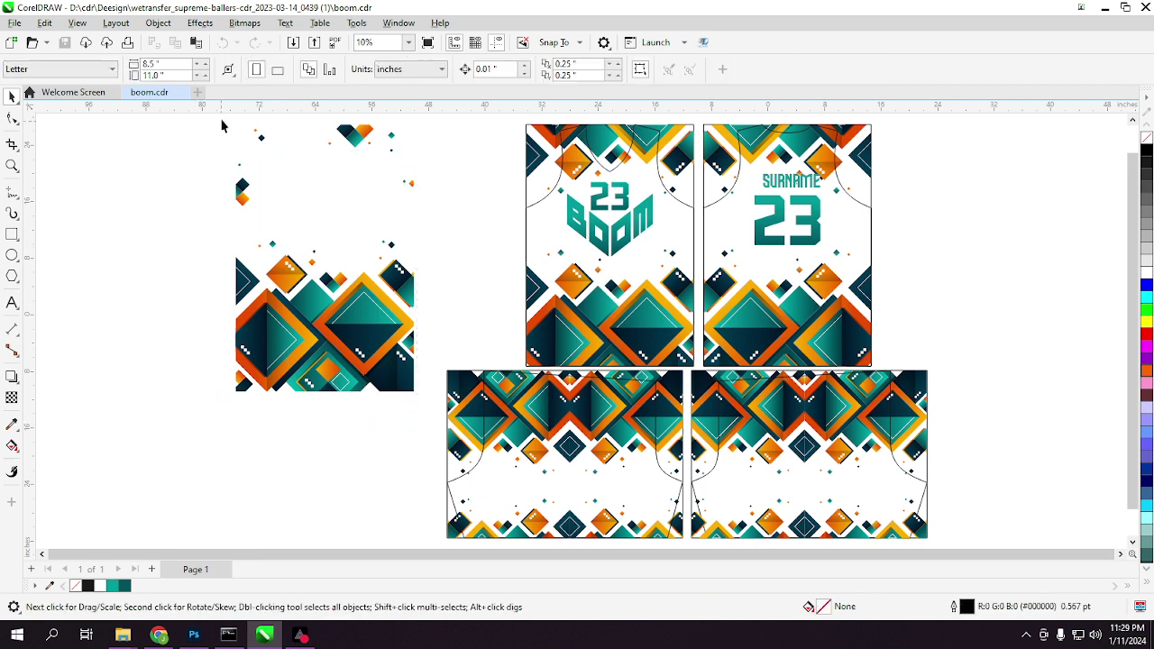
pyautogui.moveTo(222, 126); pyautogui.dragTo(423, 429)
pyautogui.press('Delete')
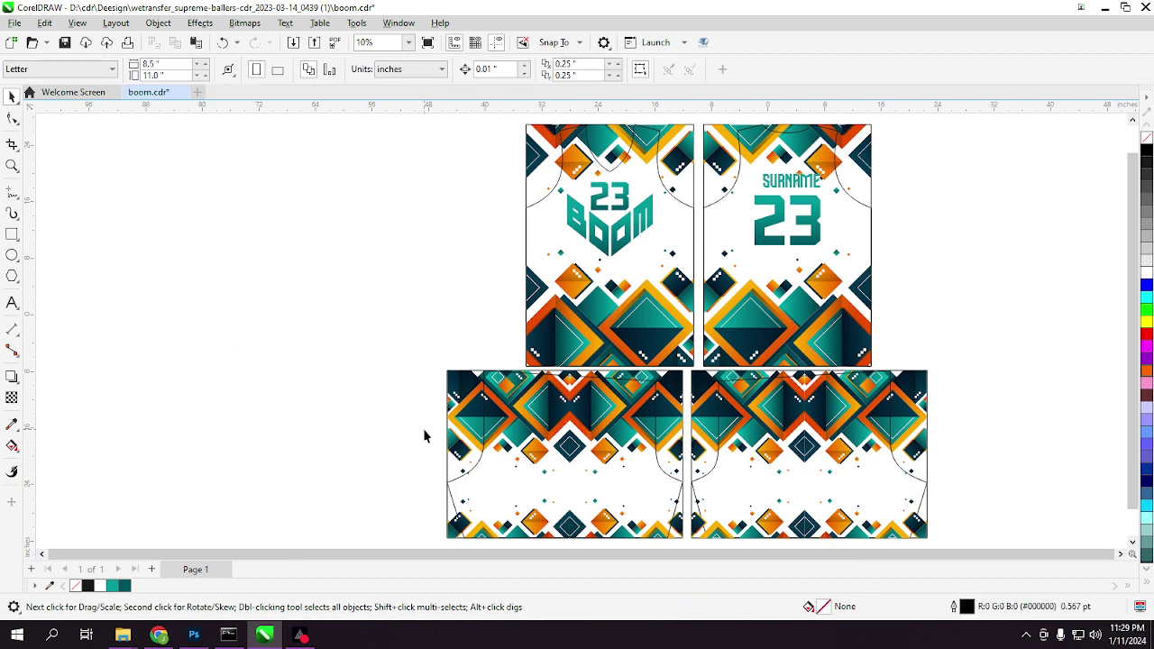
# Delete the two patterned panels below the jerseys and fit the remaining front and back panels in view.
pyautogui.moveTo(406, 369); pyautogui.dragTo(962, 521)
pyautogui.press('Delete')
pyautogui.scroll(3, 879, 309)
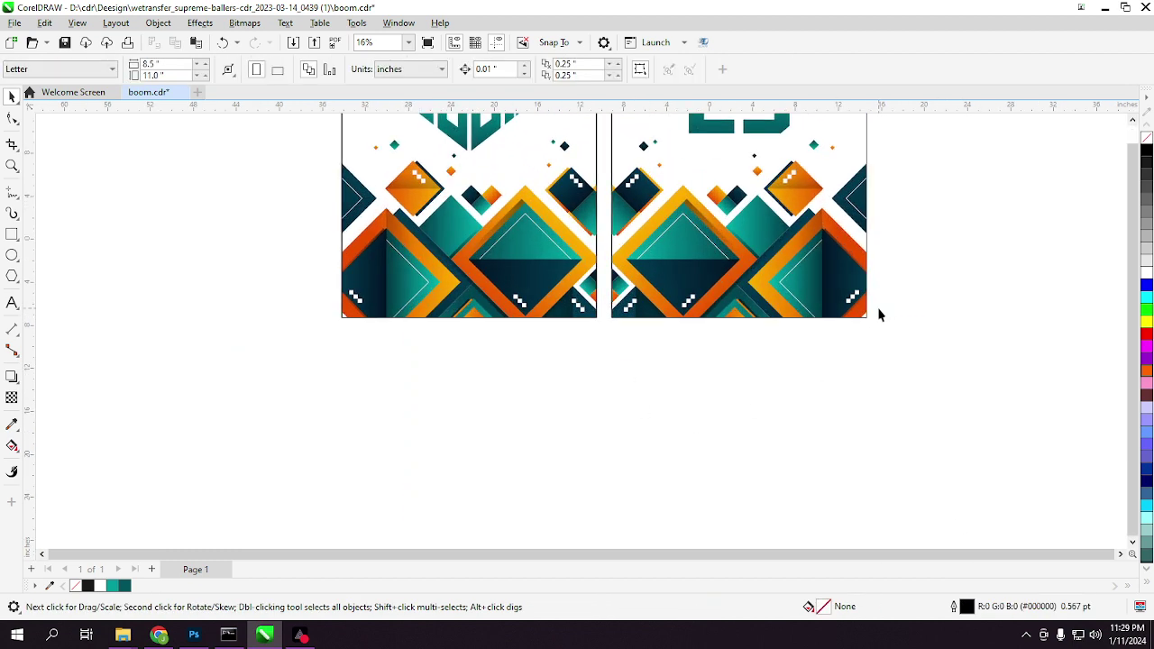
pyautogui.press('F4')
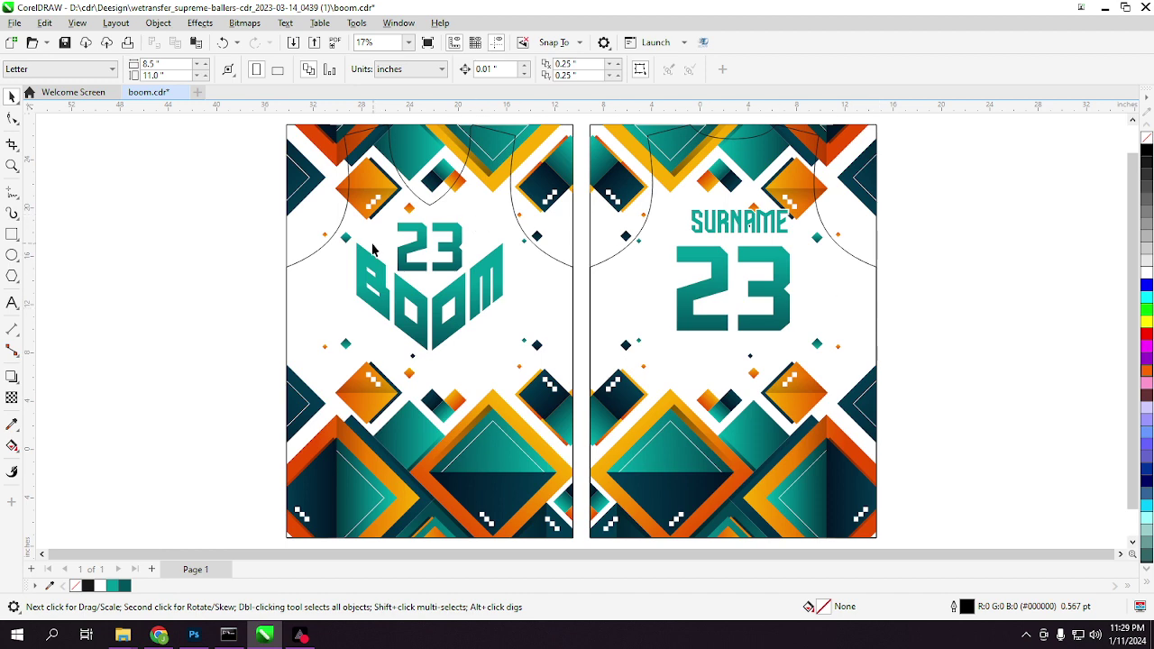
# Pull the upper diamond pattern group out of the front jersey panel and delete it.
pyautogui.scroll(-3, 329, 248)
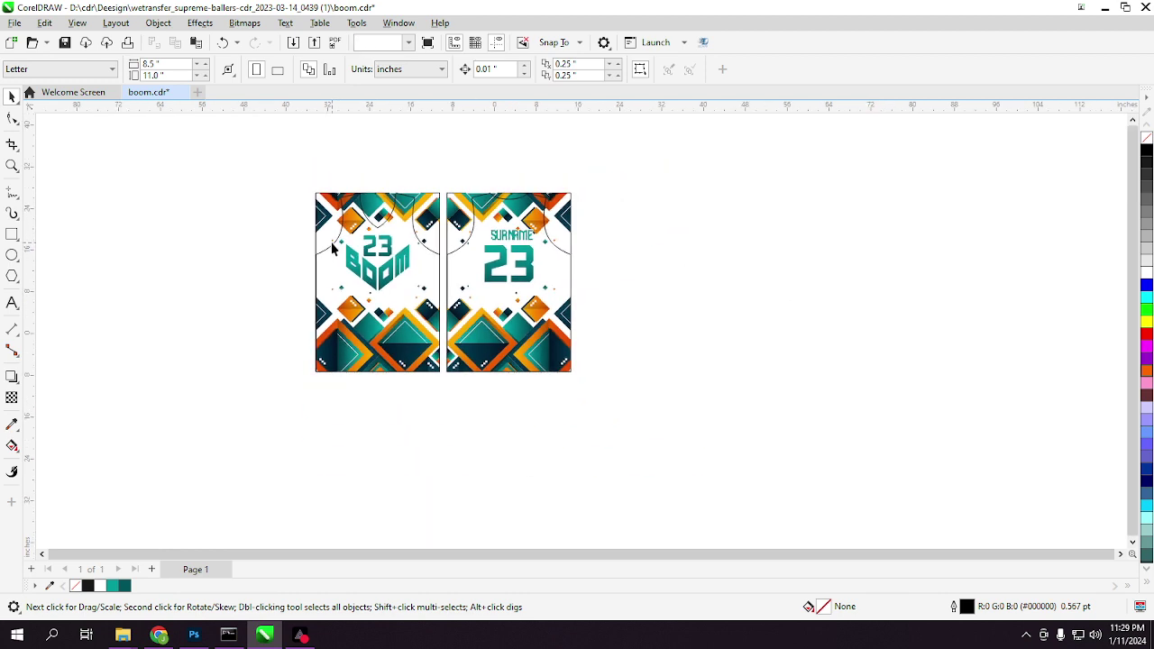
pyautogui.click(332, 249)
pyautogui.moveTo(352, 236); pyautogui.dragTo(184, 243)
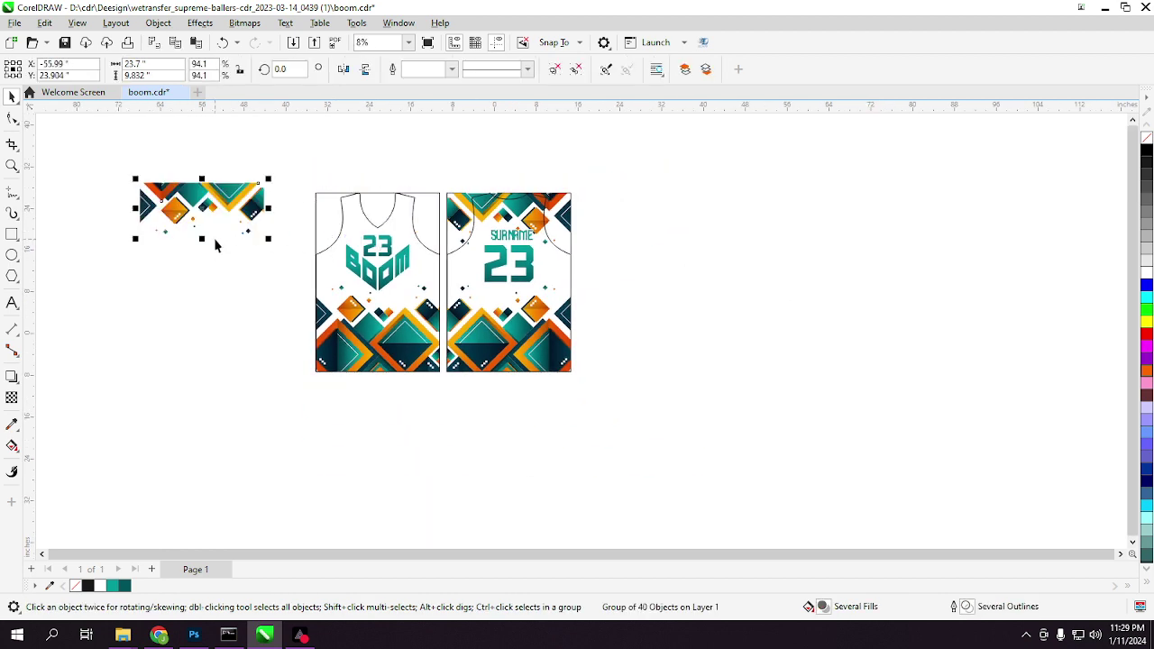
pyautogui.press('Delete')
# Move the front jersey outline clear to the left of its artwork, undoing the deletion of the outline.
pyautogui.moveTo(377, 340); pyautogui.dragTo(245, 342)
pyautogui.press('Delete')
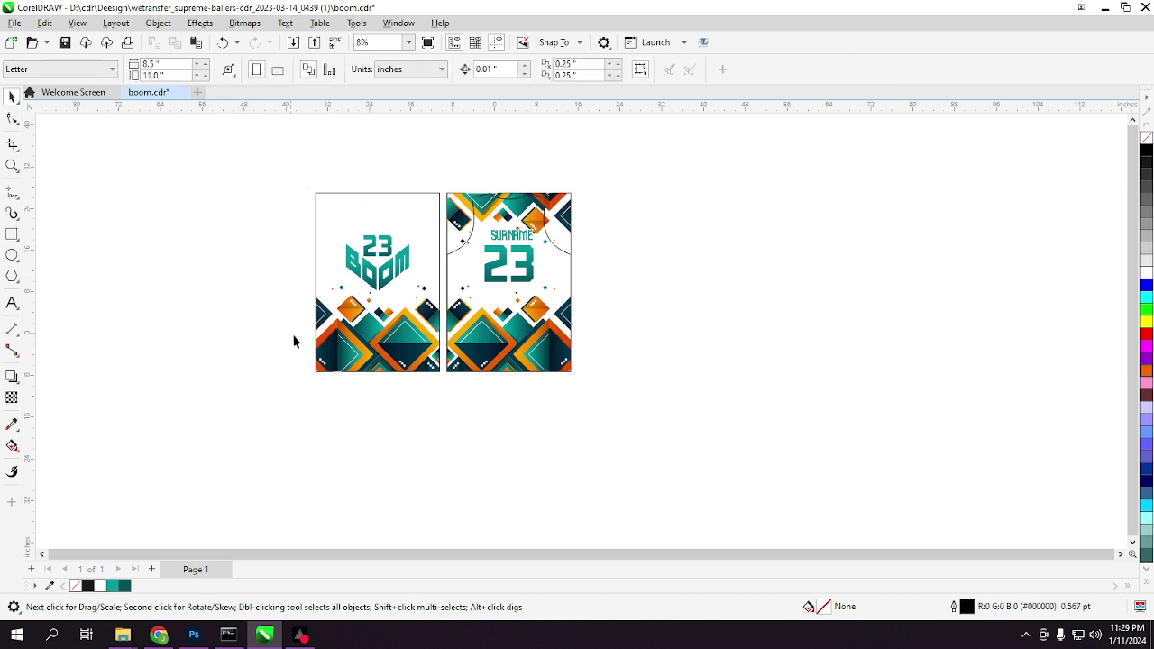
pyautogui.hotkey('ctrl', 'z')
# Delete the lower diamond pattern group from the front jersey panel.
pyautogui.moveTo(373, 144); pyautogui.dragTo(417, 392)
pyautogui.doubleClick(386, 336)
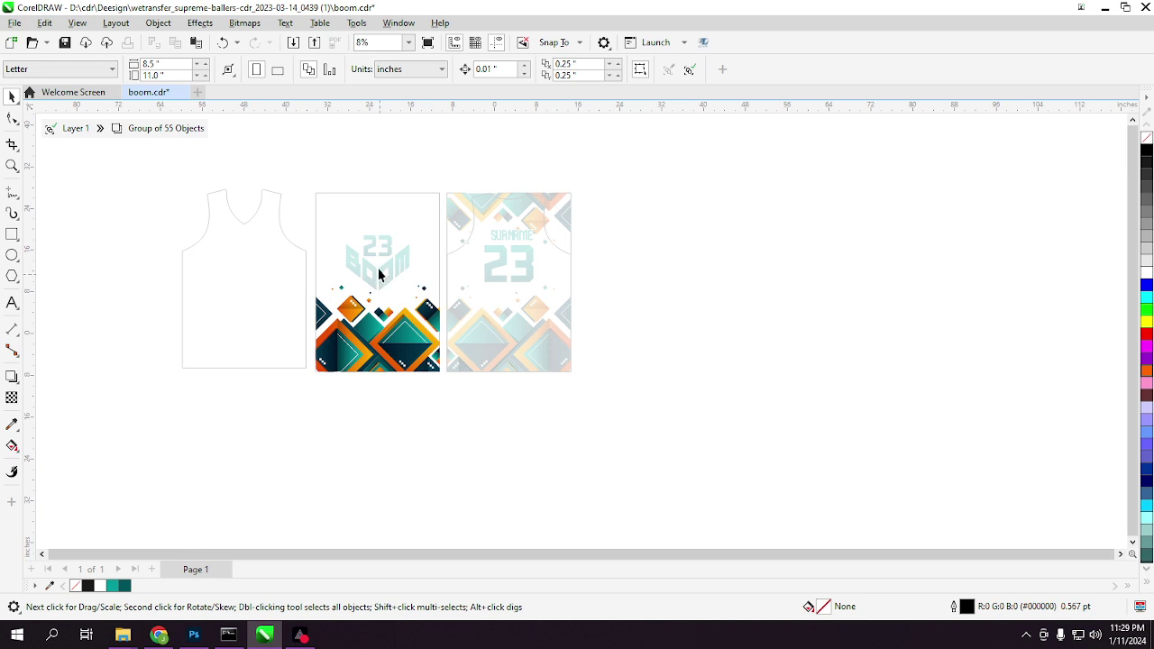
pyautogui.click(277, 197)
pyautogui.click(375, 344)
pyautogui.press('Delete')
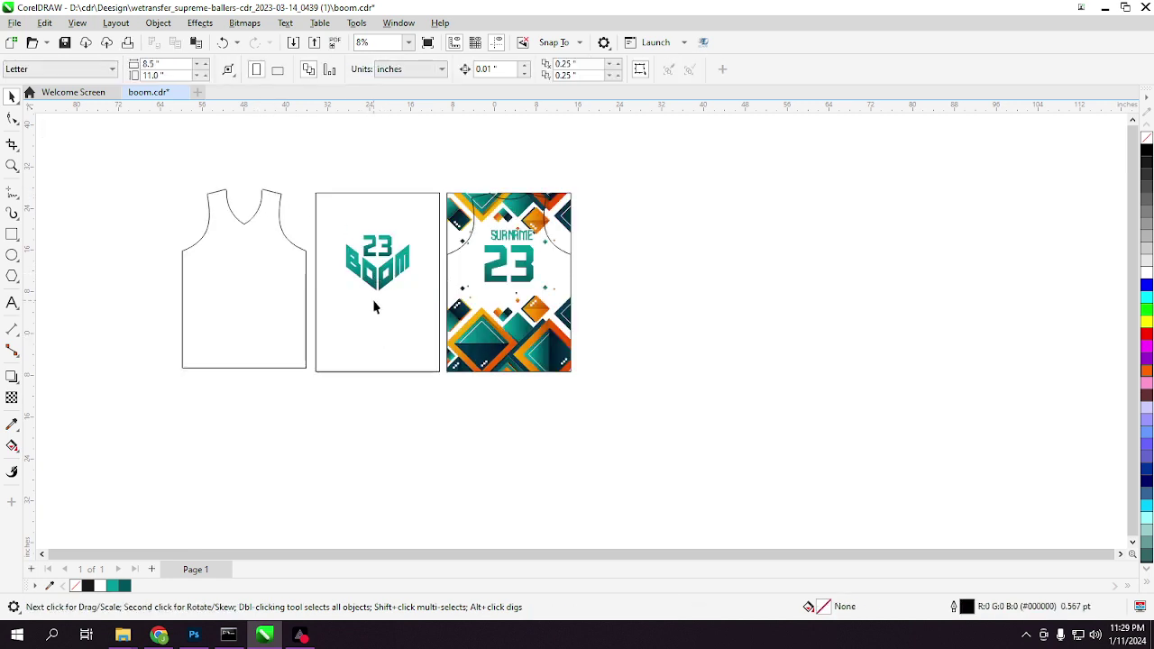
# Delete the front panel's rectangular frame, its number 23 and the BOOM lettering.
pyautogui.click(375, 309)
pyautogui.press('Delete')
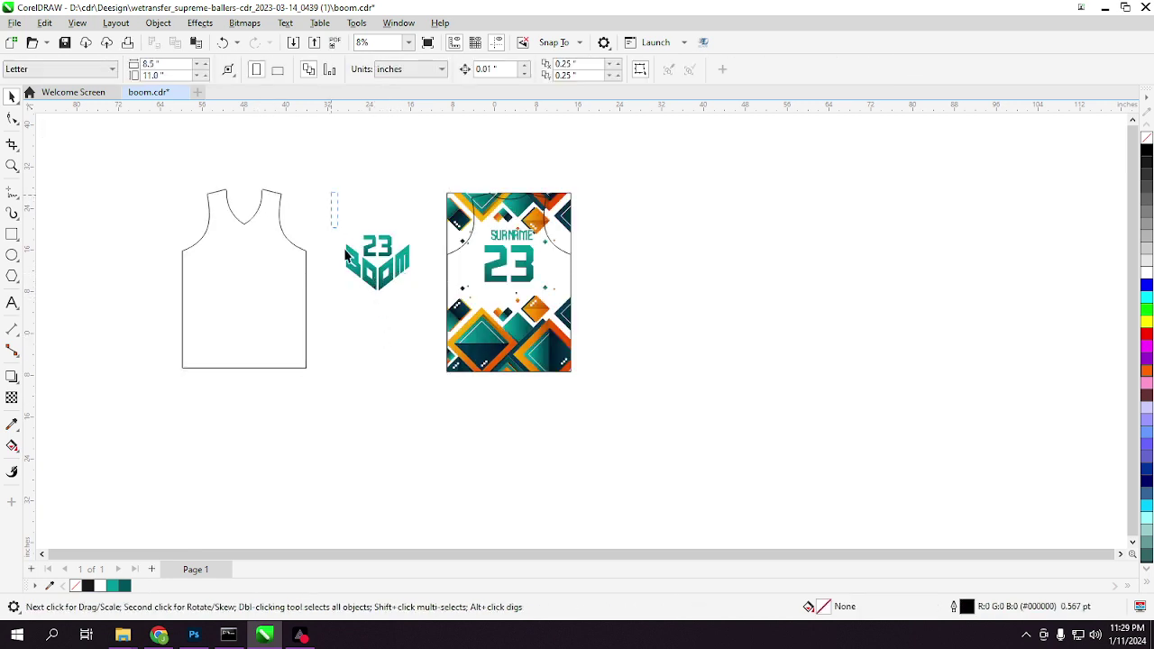
pyautogui.moveTo(347, 256); pyautogui.dragTo(405, 352)
pyautogui.press('Delete')
pyautogui.click(374, 274)
pyautogui.press('Delete')
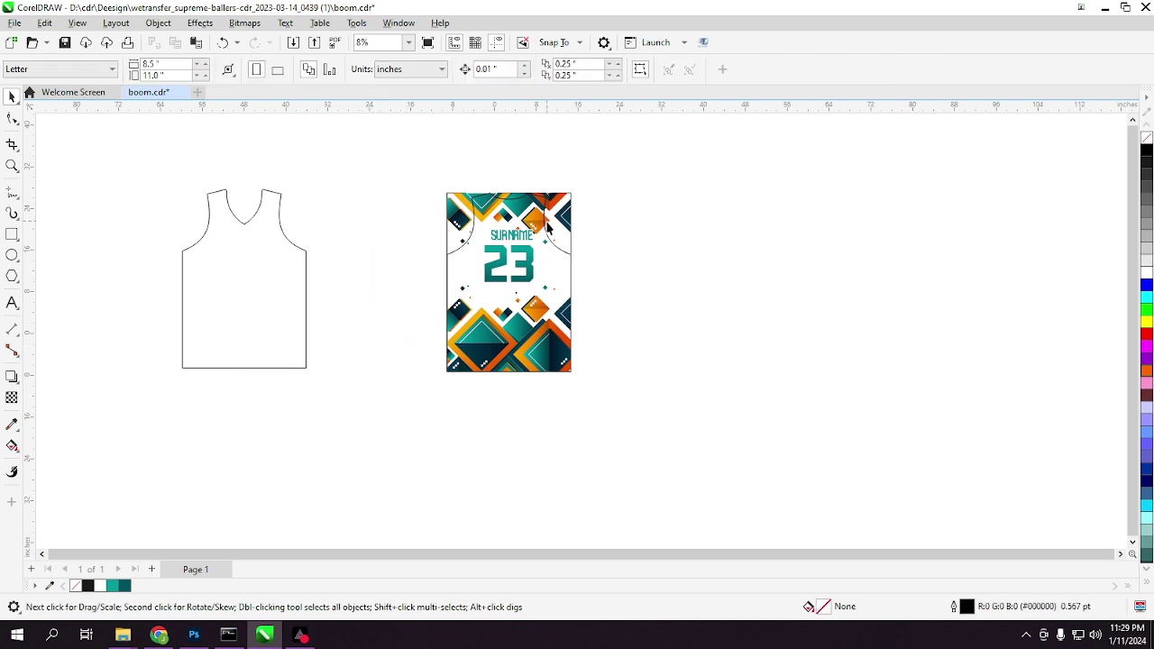
# Delete the upper diamond pattern and the rectangular frame of the back jersey panel.
pyautogui.click(547, 227)
pyautogui.moveTo(567, 219); pyautogui.dragTo(751, 288)
pyautogui.press('Delete')
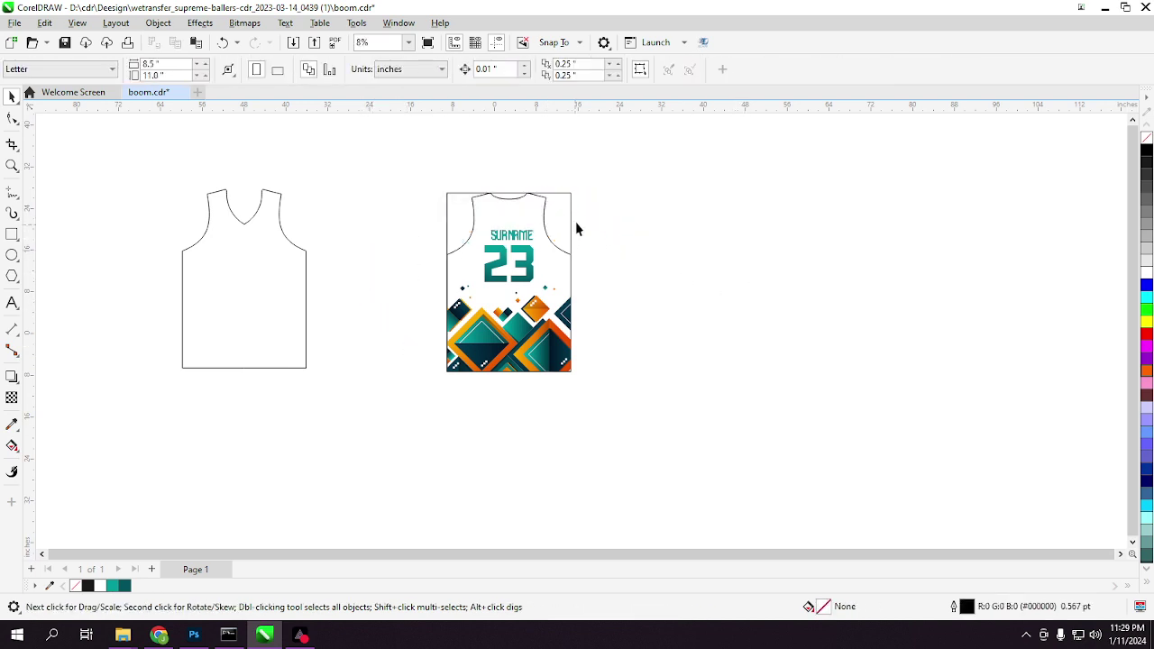
pyautogui.click(775, 244)
pyautogui.press('Delete')
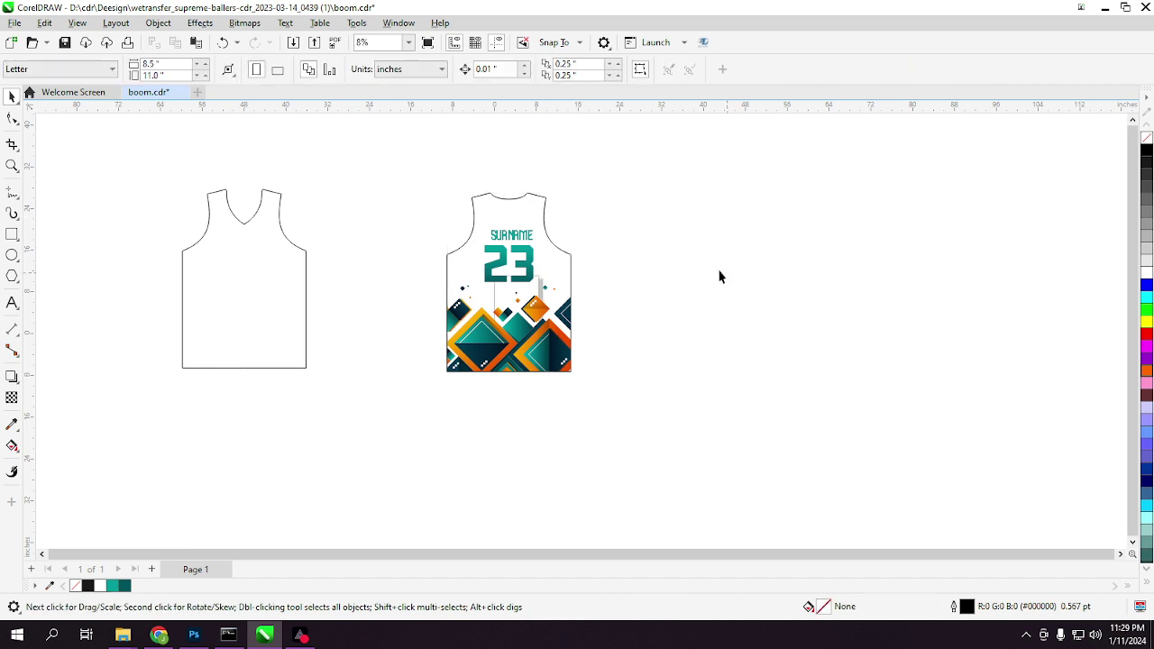
# Move the back jersey outline clear to the right and delete the leftover SURNAME text, number 23 and lower pattern.
pyautogui.click(476, 338)
pyautogui.moveTo(476, 338); pyautogui.dragTo(713, 343)
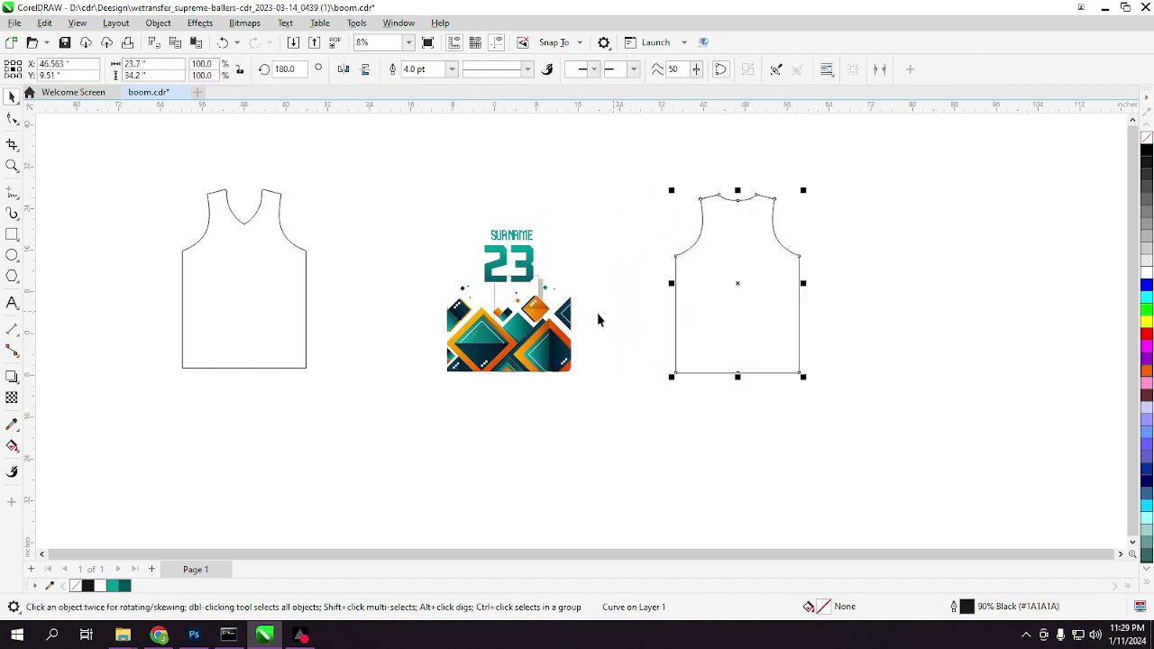
pyautogui.moveTo(441, 193); pyautogui.dragTo(641, 474)
pyautogui.press('Delete')
# Fill the back jersey outline with medium gray (#808080) and the front outline with light gray (#B3B3B3).
pyautogui.click(709, 372)
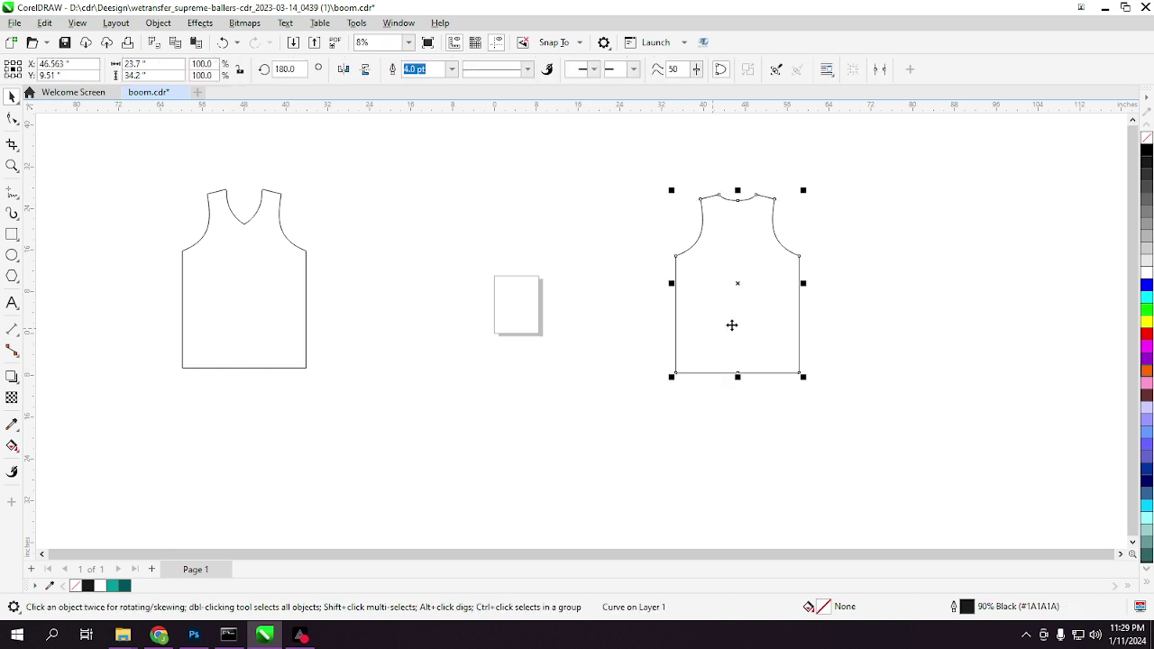
pyautogui.click(1142, 231)
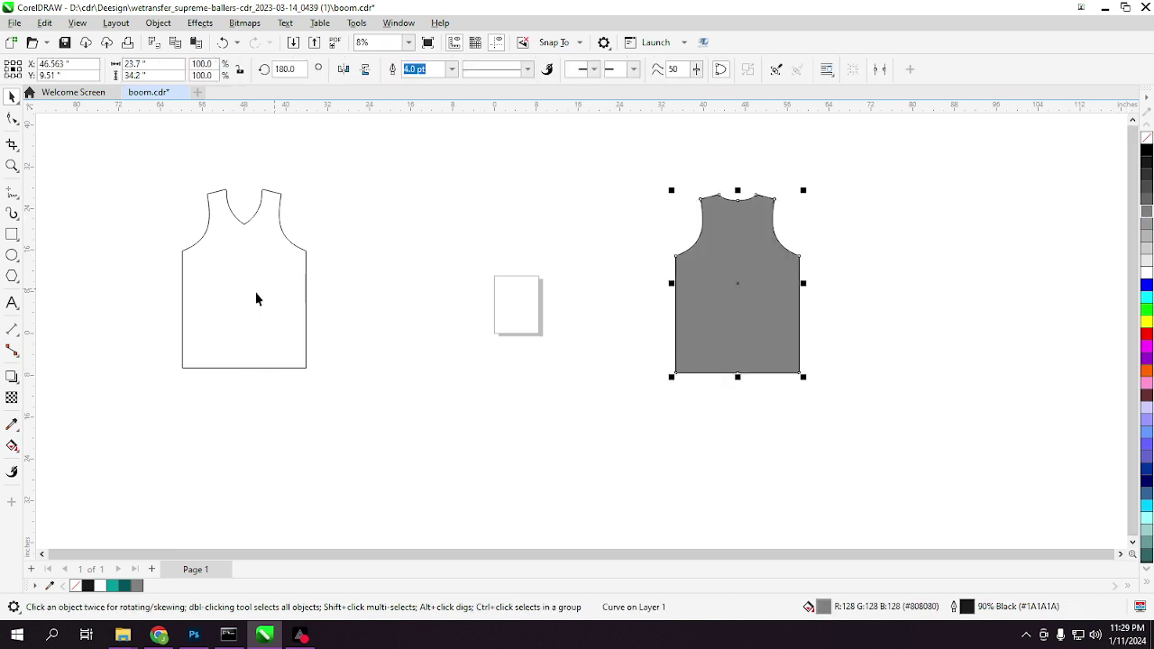
pyautogui.moveTo(255, 291); pyautogui.dragTo(261, 293)
pyautogui.click(1147, 242)
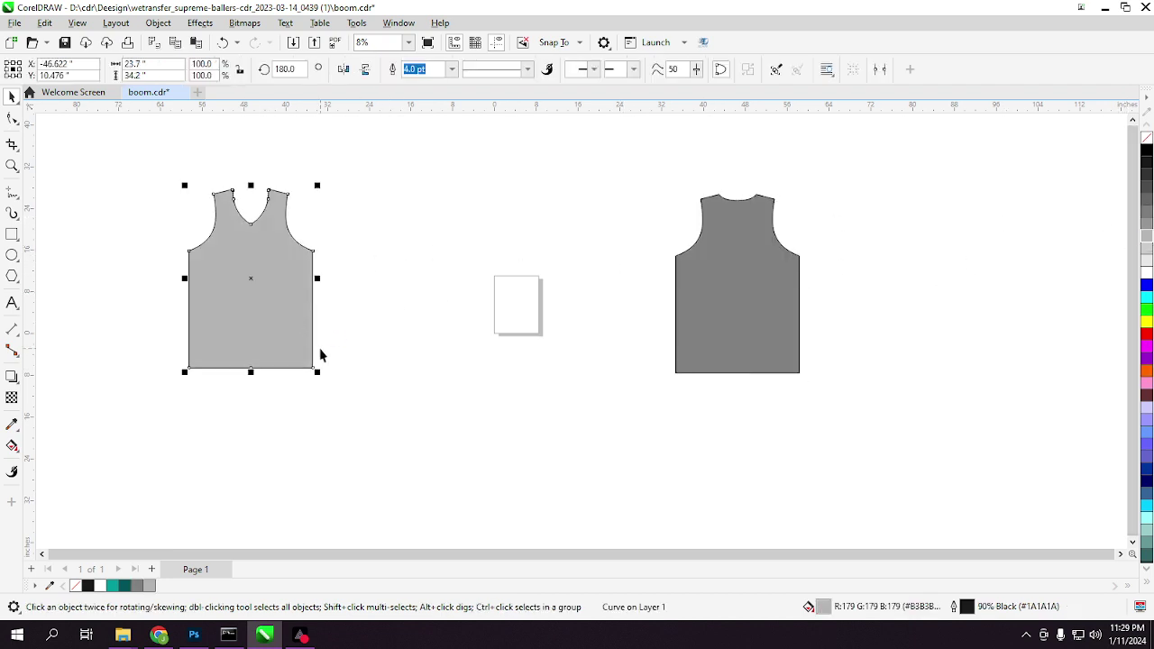
# Move the front jersey shape directly beside the back one, aligned at the same height.
pyautogui.click(374, 360)
pyautogui.moveTo(243, 340); pyautogui.dragTo(598, 338)
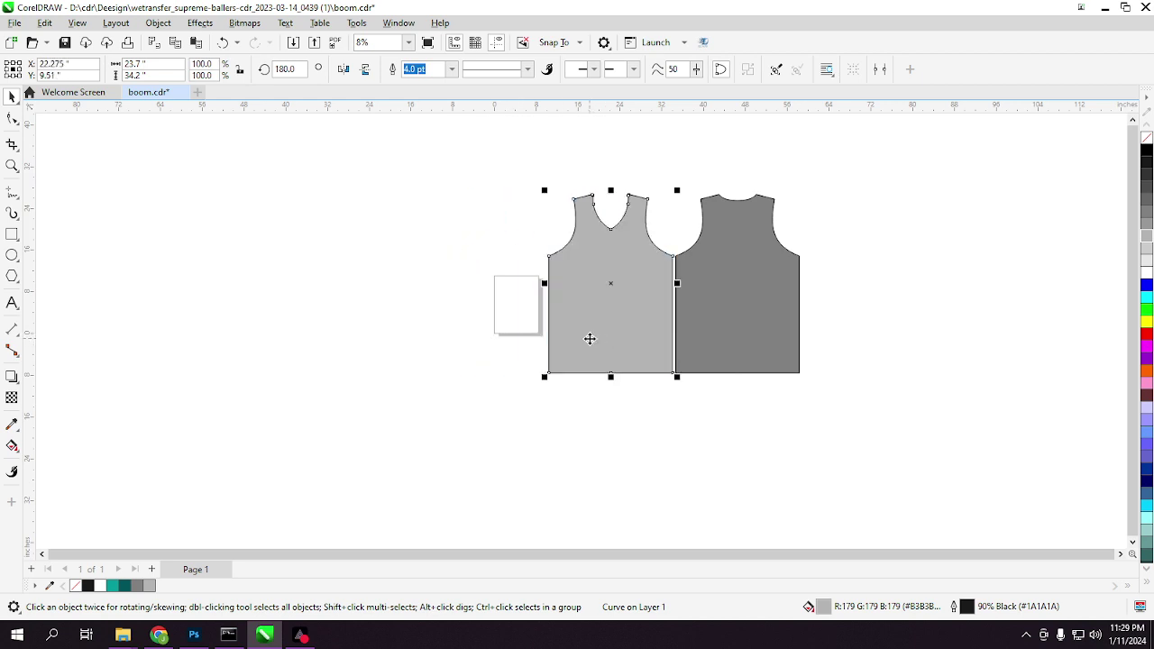
# Switch to Photoshop and review the kowtz.psd jersey layout.
pyautogui.click(678, 316)
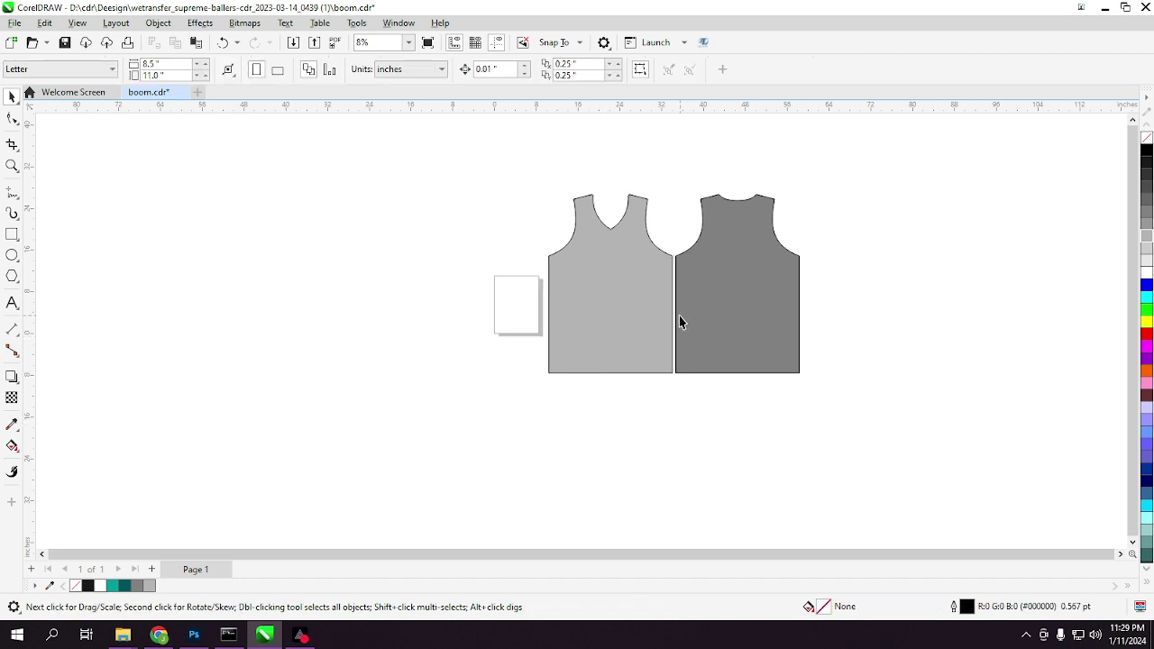
pyautogui.doubleClick(680, 315)
pyautogui.click(401, 325)
pyautogui.click(193, 635)
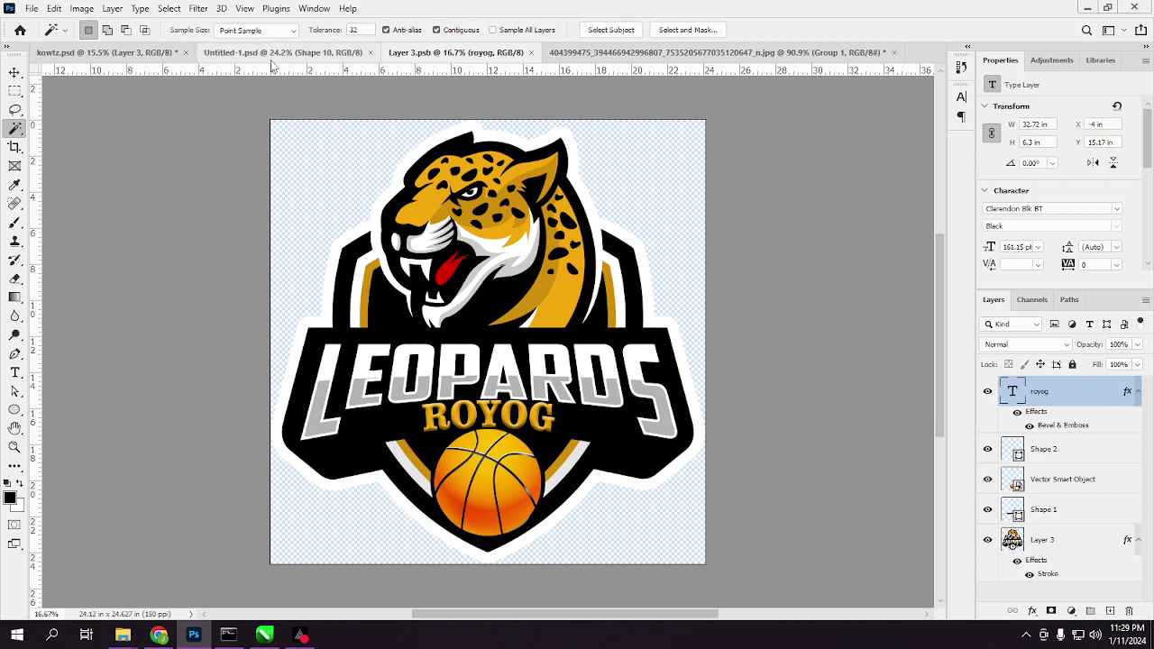
pyautogui.click(135, 52)
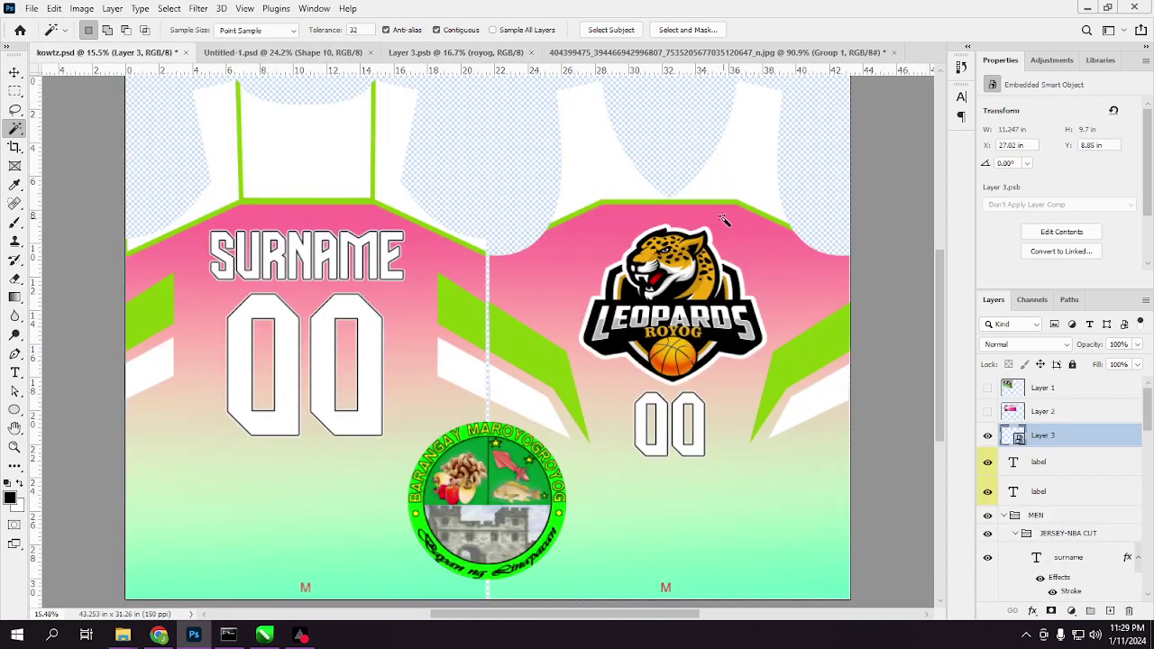
pyautogui.click(14, 72)
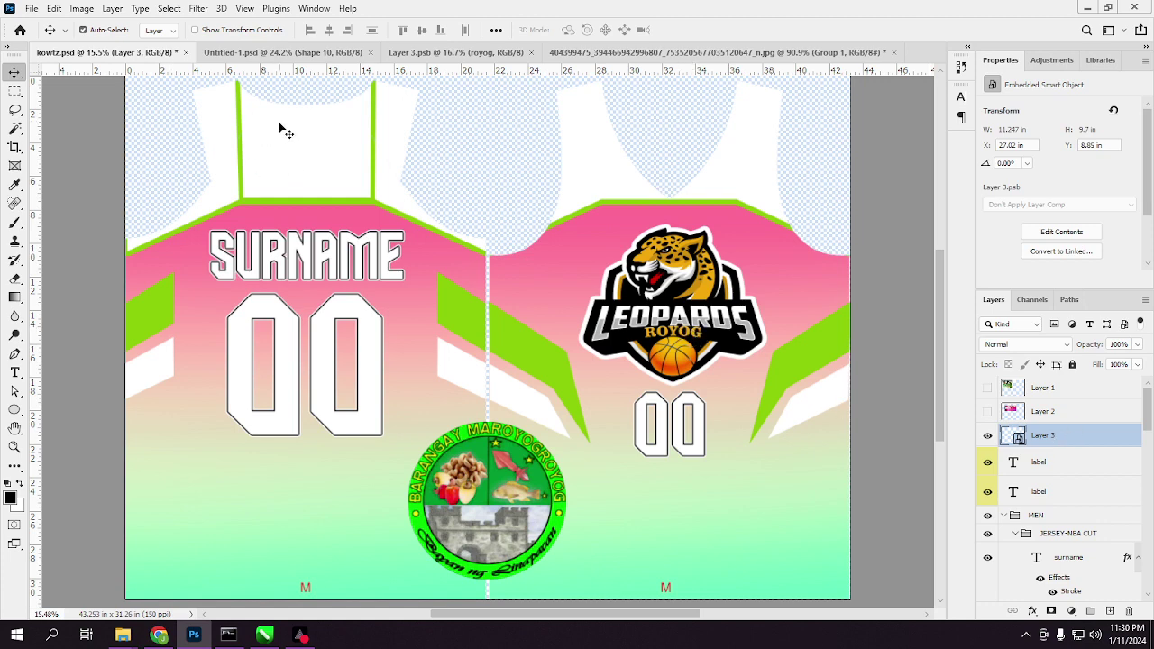
pyautogui.click(237, 53)
pyautogui.click(176, 52)
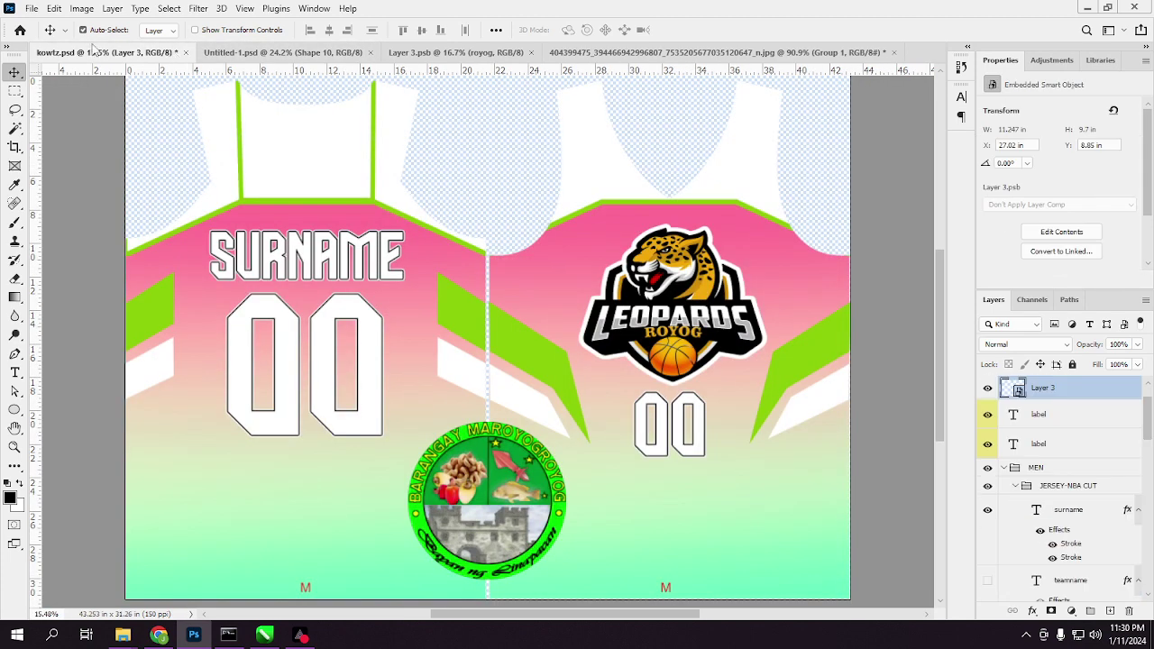
# Open finland-forcorel.tif and finland-forcorel2.tif together from the Pictures folder.
pyautogui.click(54, 9)
pyautogui.moveTo(32, 9)
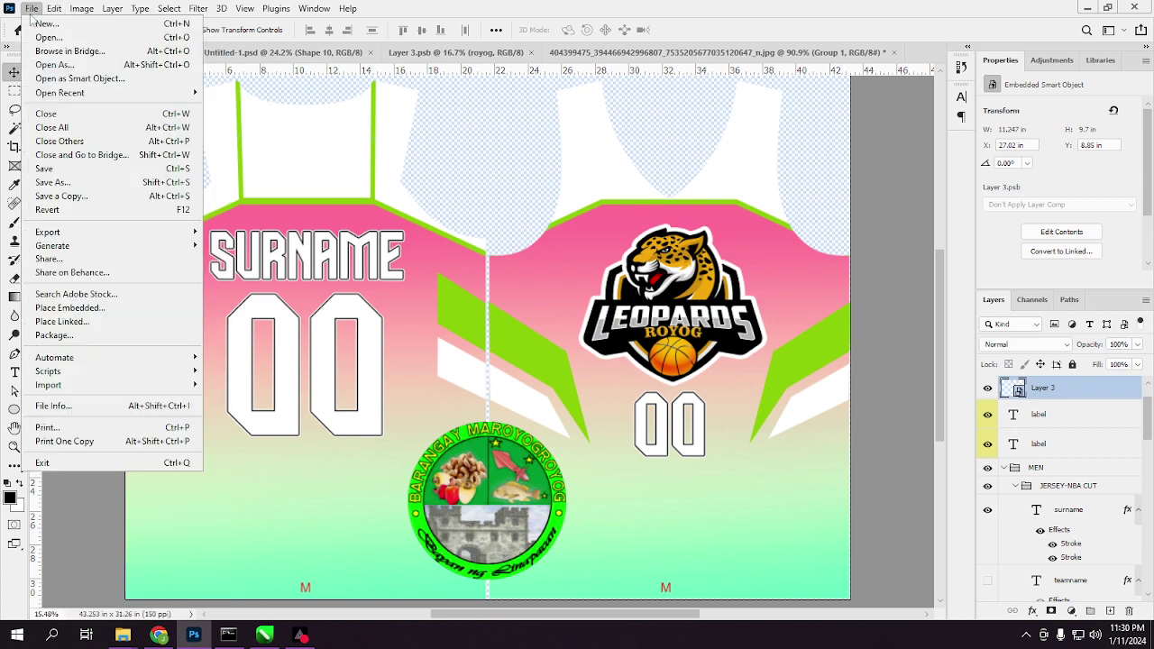
pyautogui.click(47, 37)
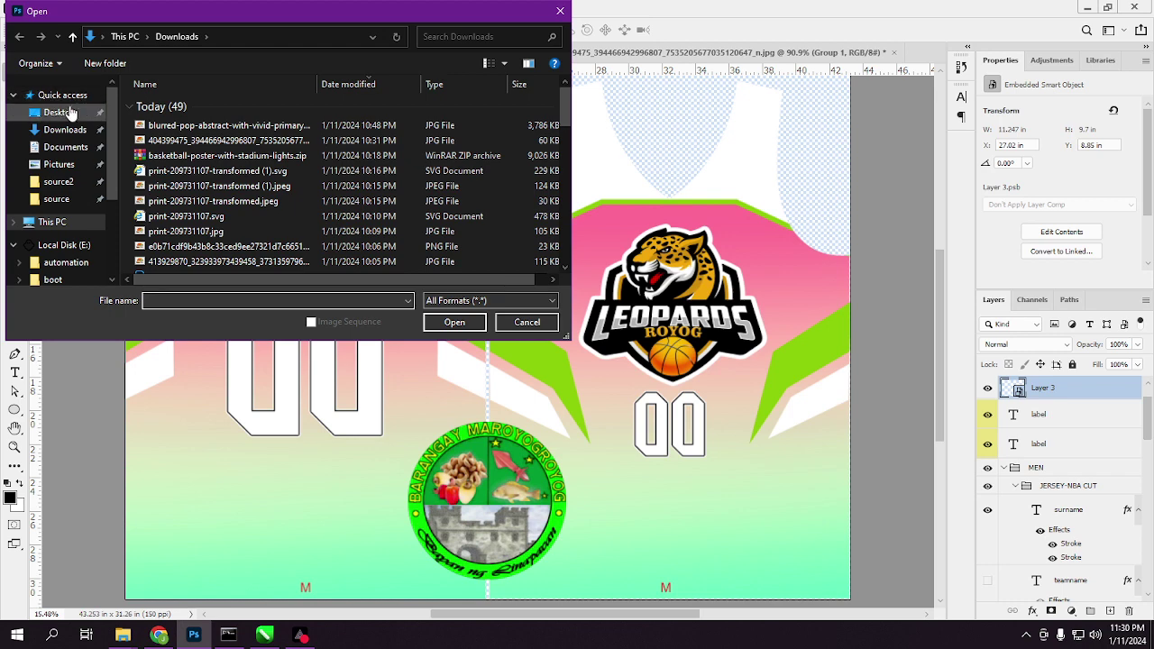
pyautogui.click(64, 117)
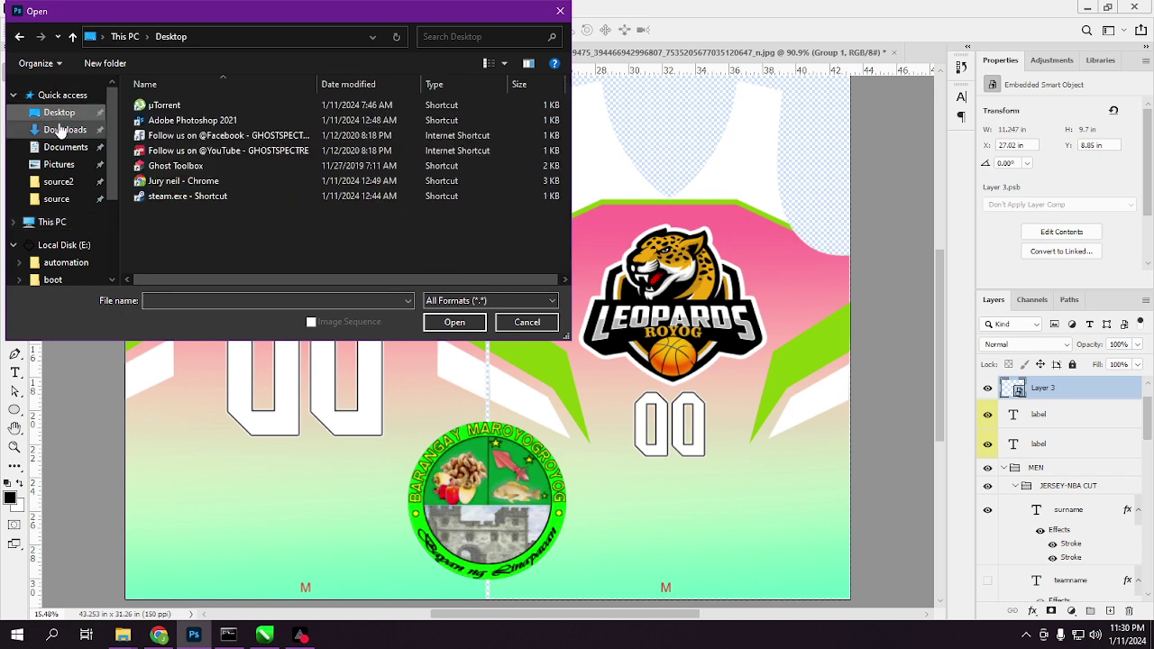
pyautogui.click(60, 166)
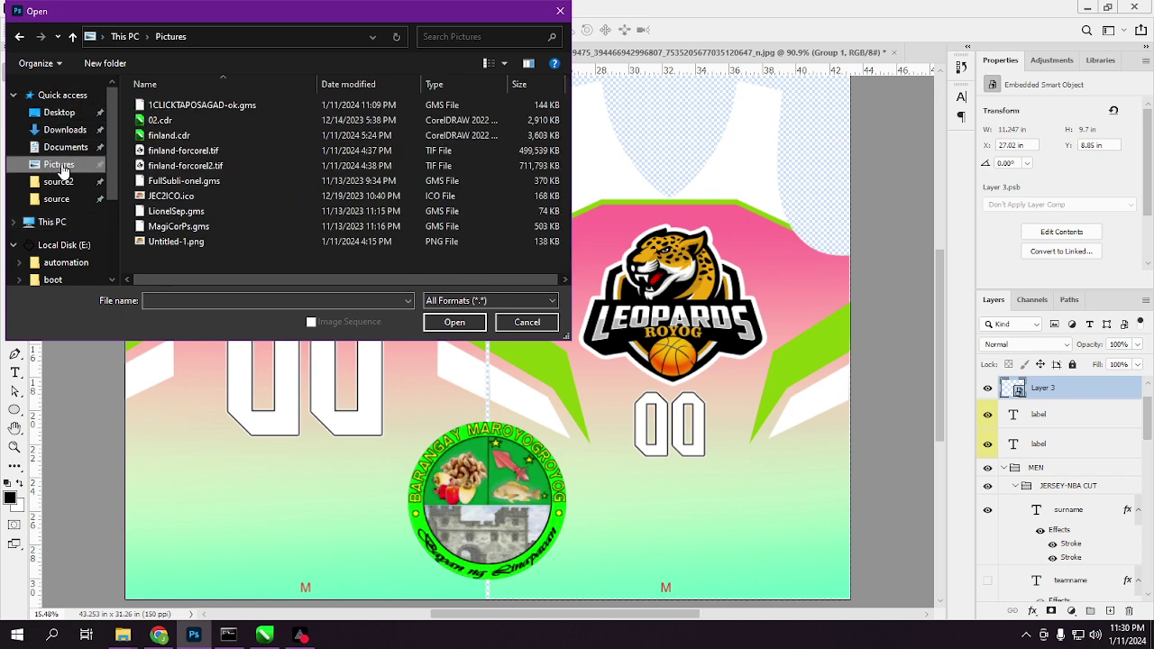
pyautogui.click(158, 150)
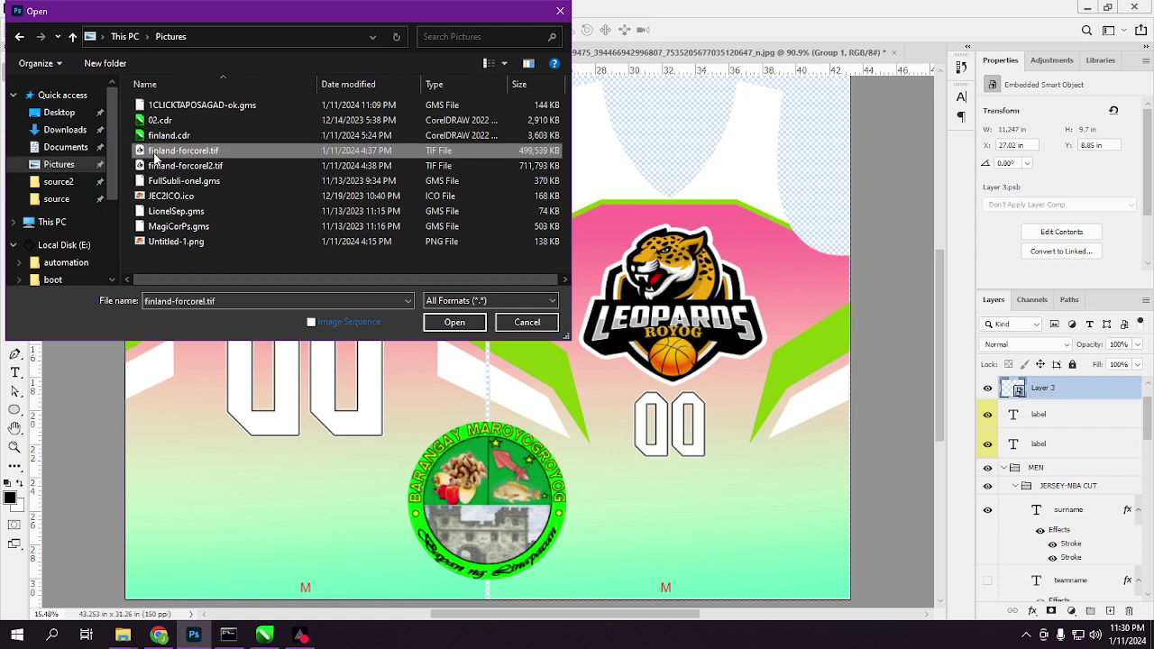
pyautogui.keyDown('shift'); pyautogui.click(167, 168); pyautogui.keyUp('shift')
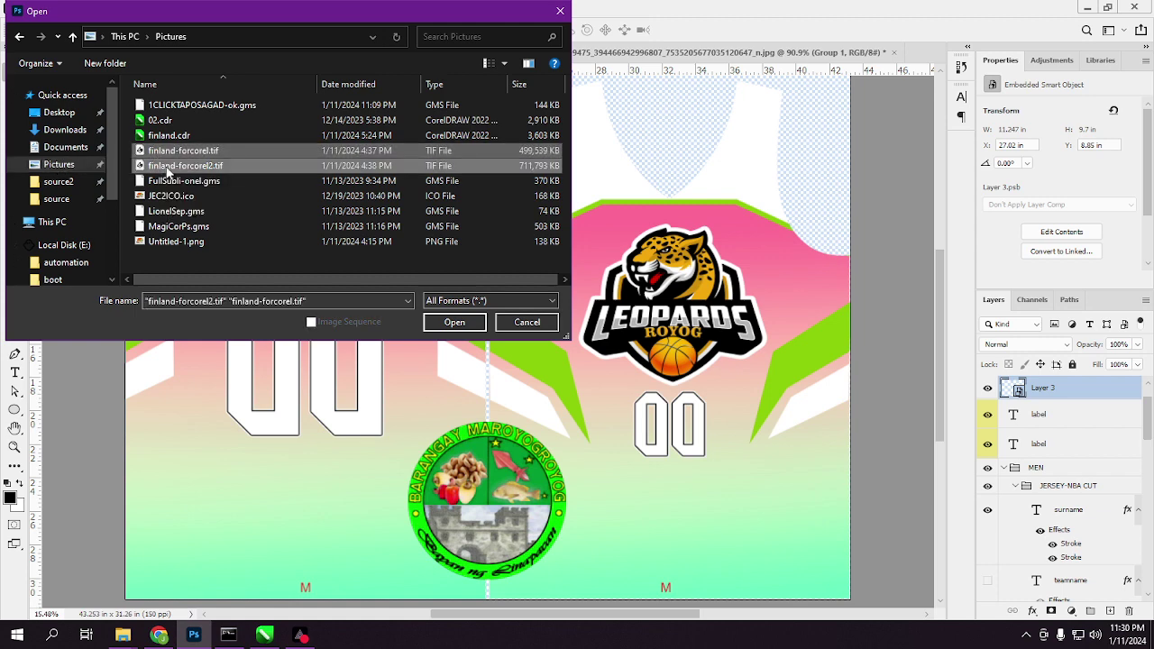
pyautogui.click(450, 322)
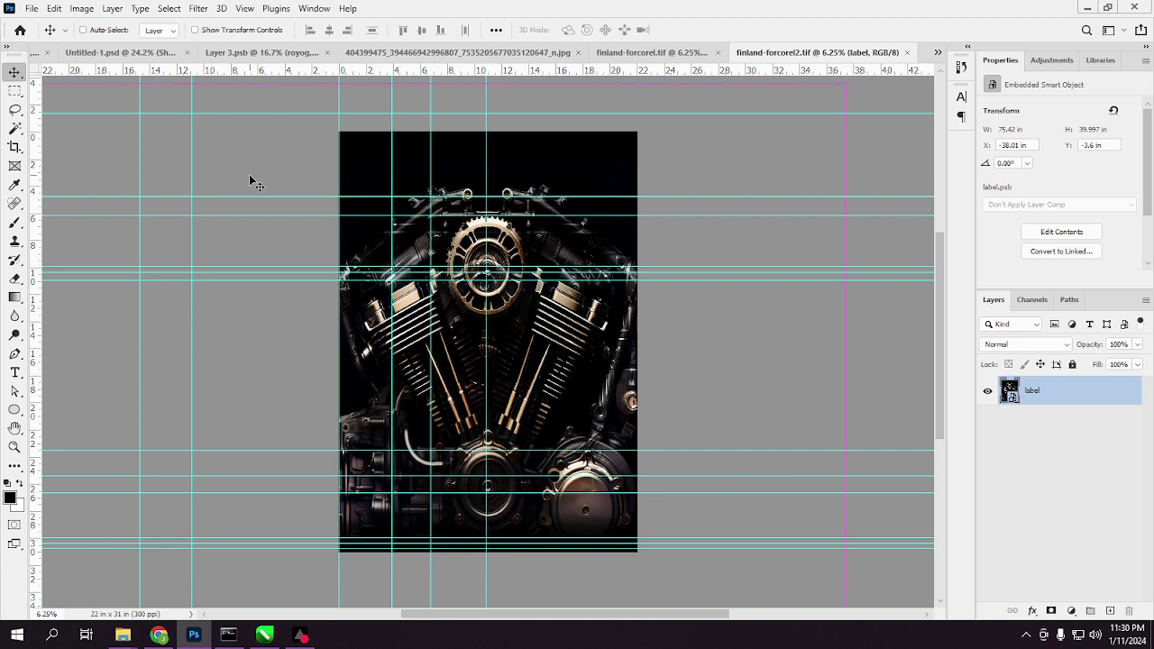
# Hide the guides, compare the two finland TIF images and inspect the contents of the label smart object in finland-forcorel.tif.
pyautogui.hotkey('ctrl', 'h')
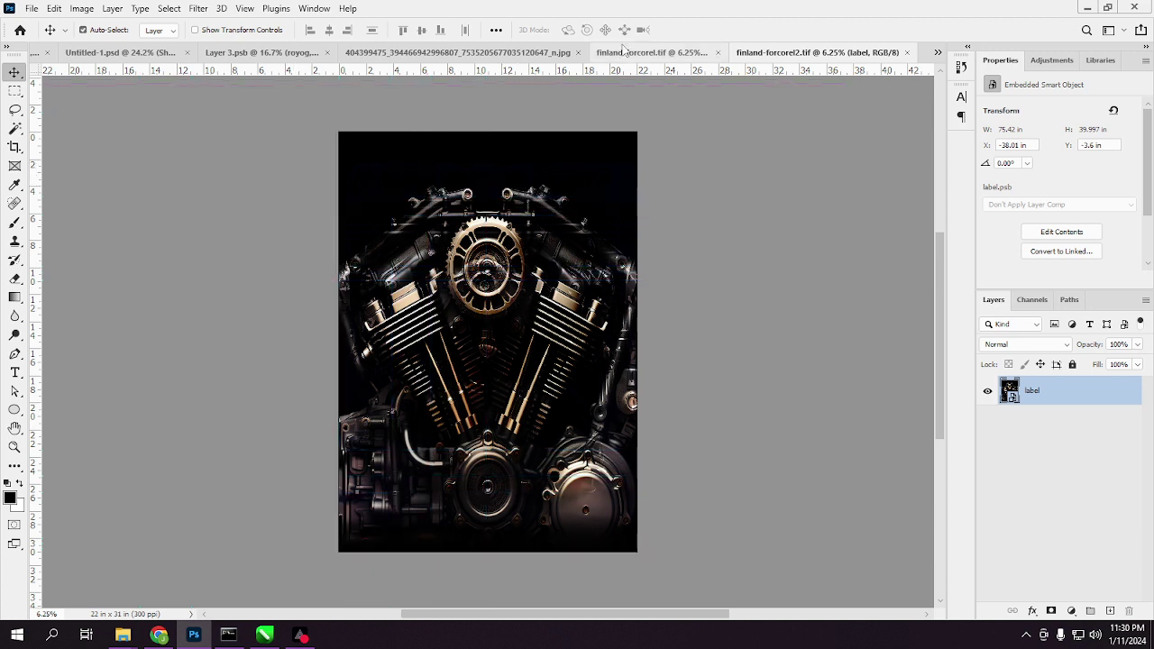
pyautogui.click(622, 52)
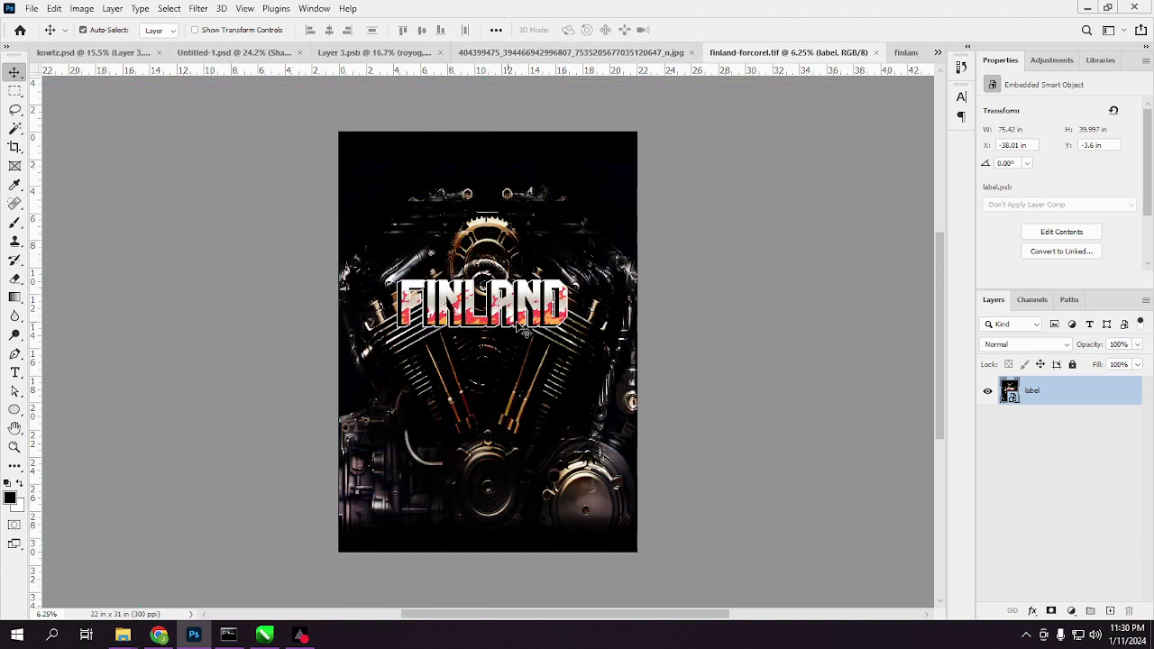
pyautogui.click(894, 56)
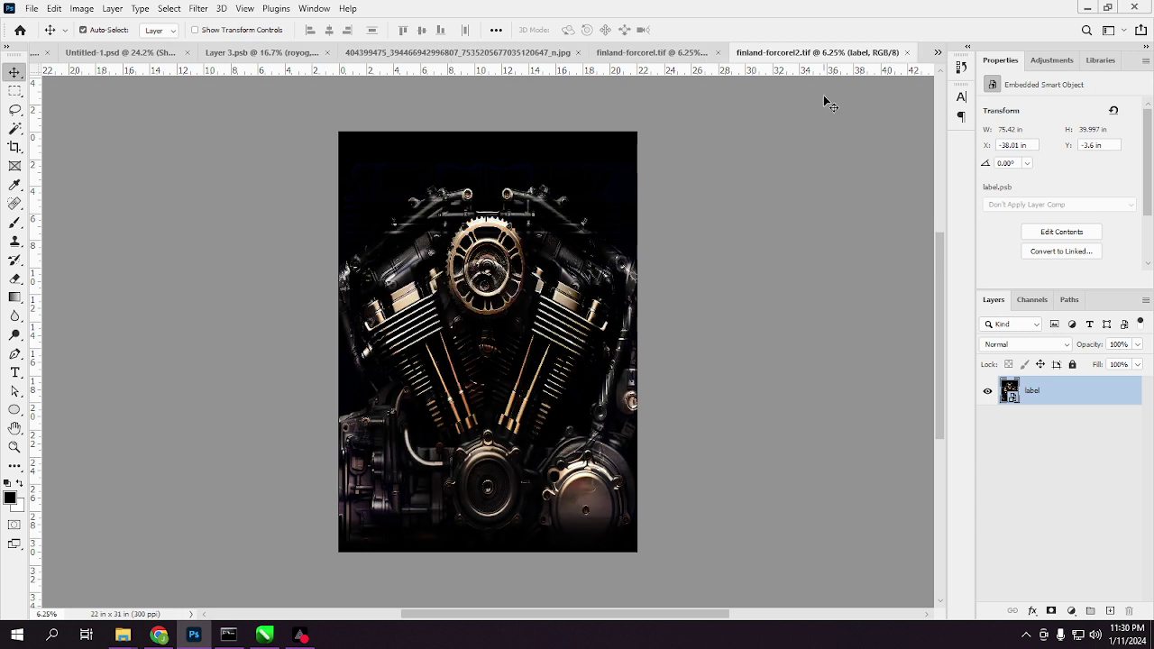
pyautogui.click(678, 56)
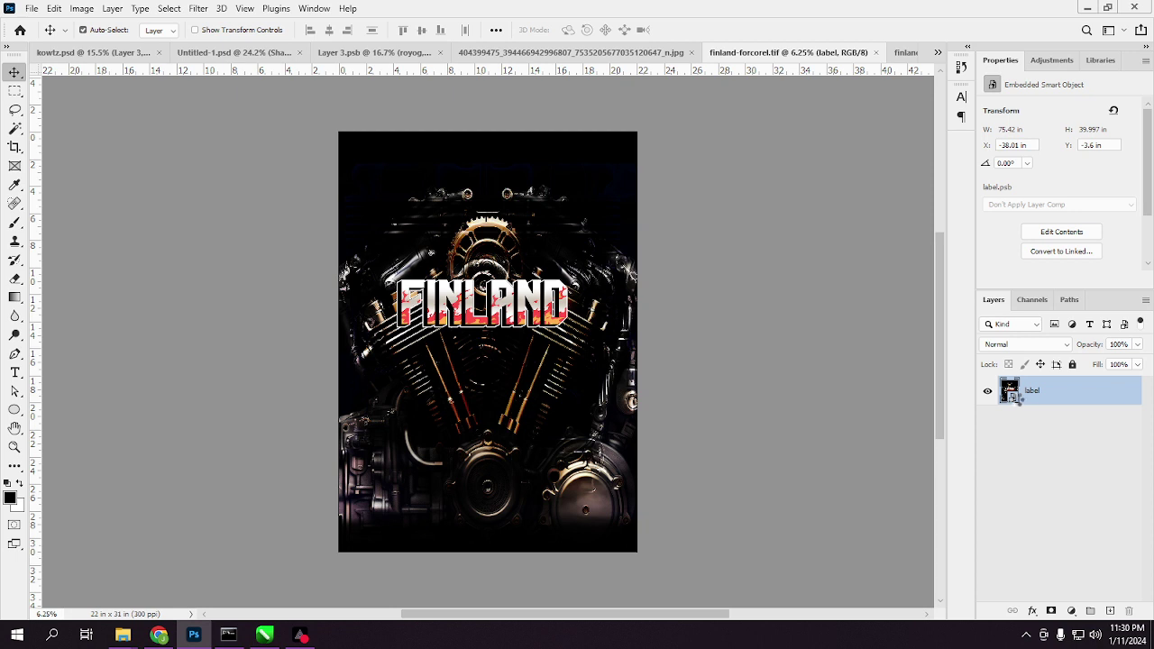
pyautogui.doubleClick(1011, 394)
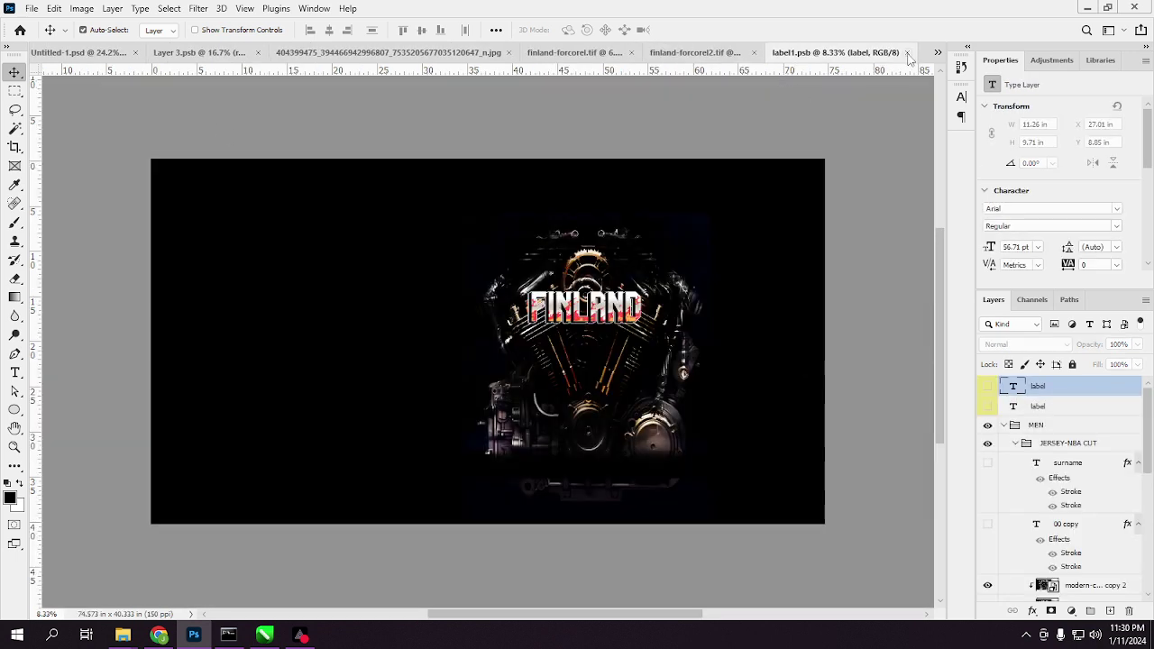
# Switch to CorelDRAW and display the Sources docker for boom.cdr.
pyautogui.click(264, 634)
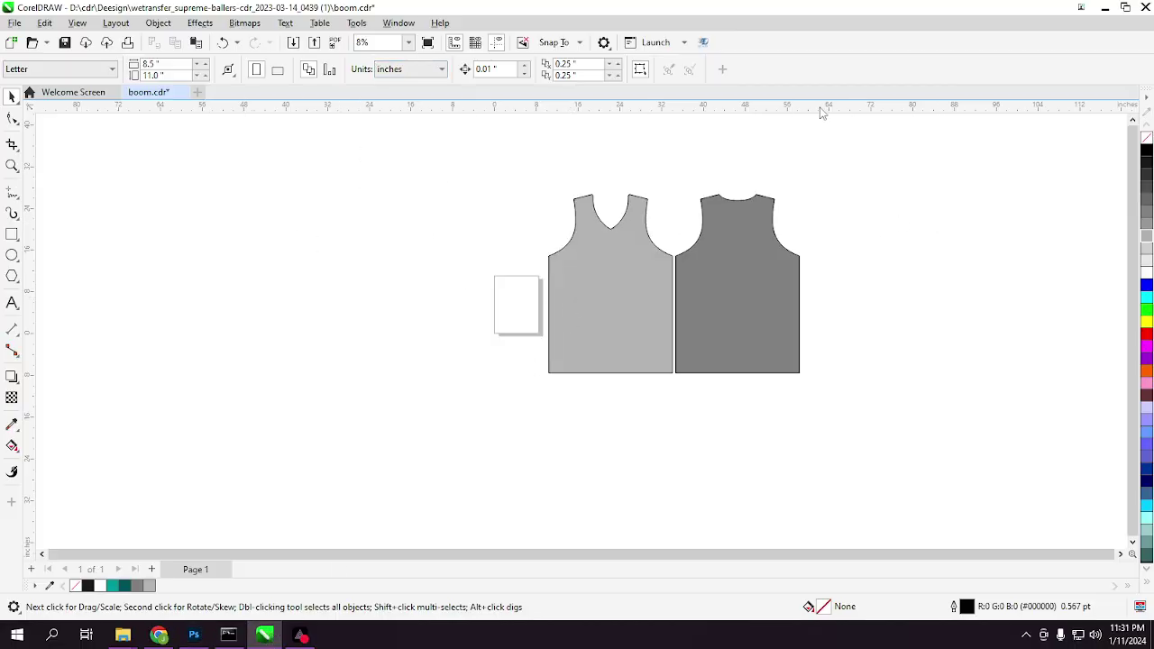
pyautogui.click(358, 24)
pyautogui.moveTo(388, 27)
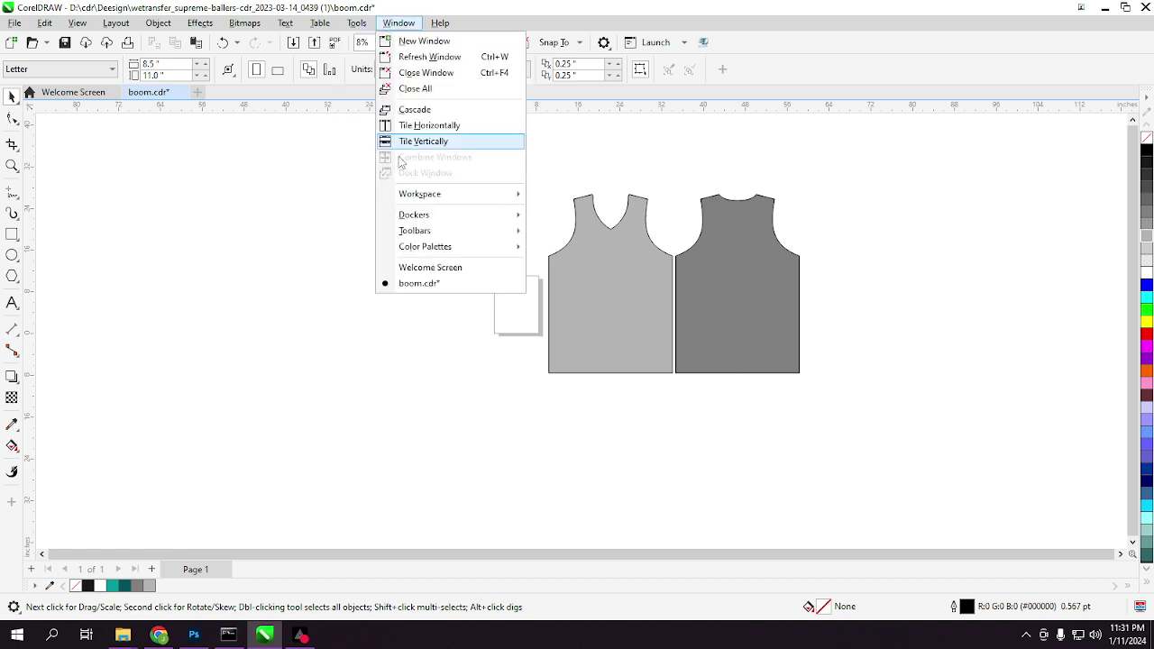
pyautogui.moveTo(403, 218)
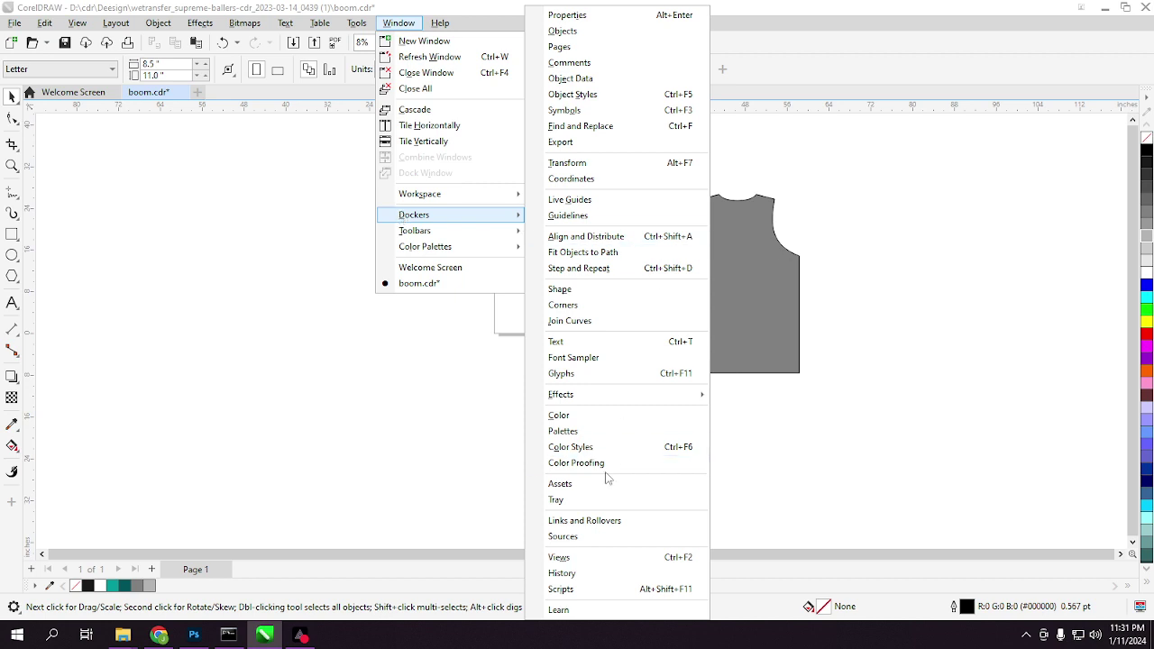
pyautogui.click(583, 538)
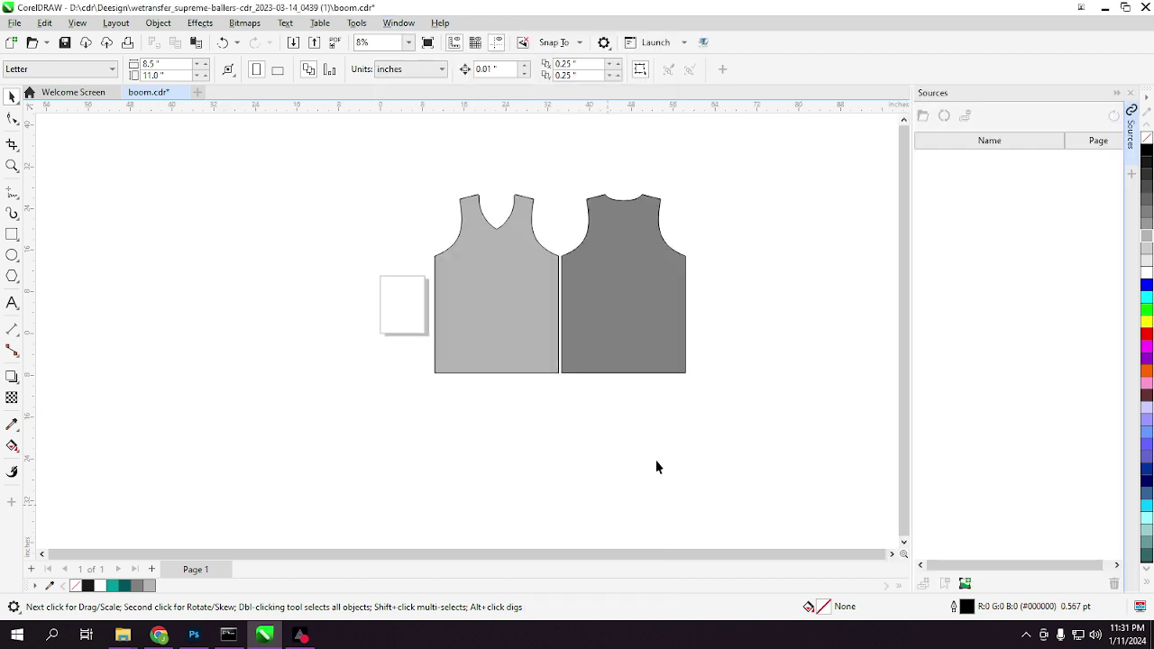
# Import finland-forcorel2.tif from the Pictures folder as an externally linked image, placed in the empty area left of the page.
pyautogui.click(965, 584)
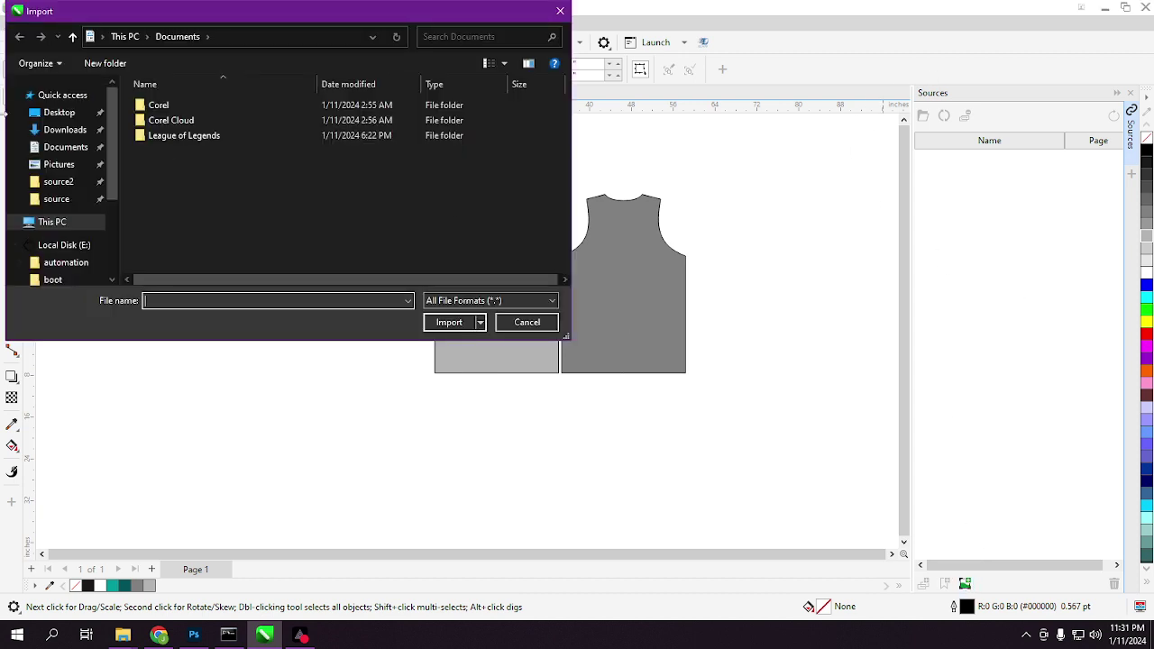
pyautogui.click(41, 165)
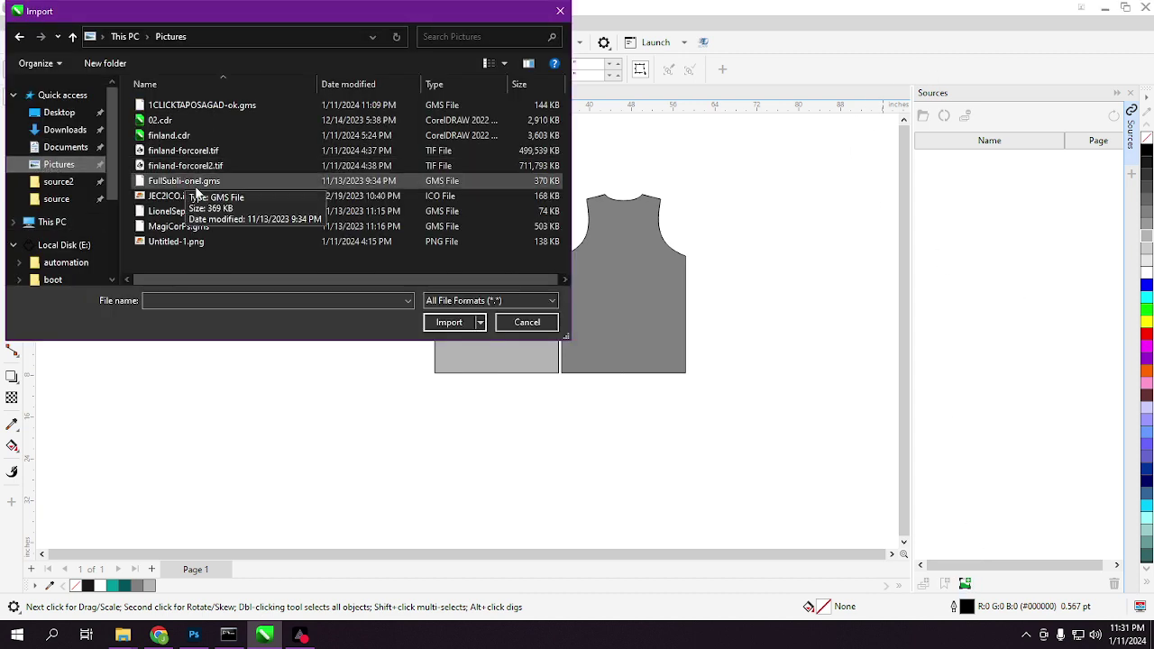
pyautogui.click(233, 167)
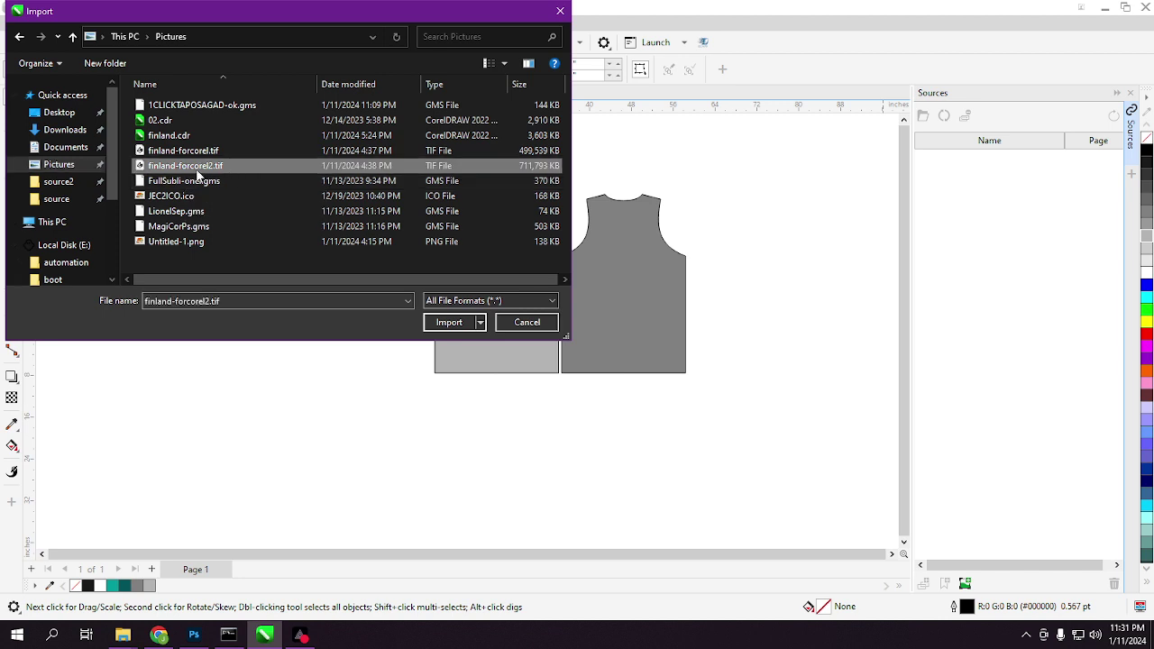
pyautogui.click(448, 322)
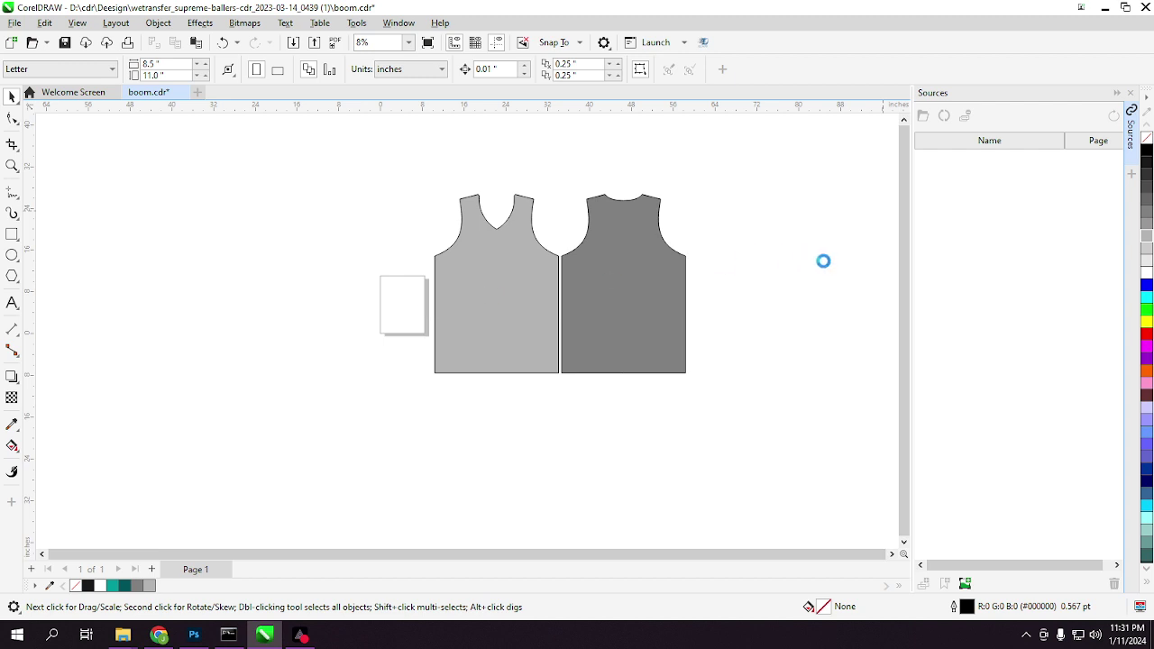
pyautogui.click(182, 190)
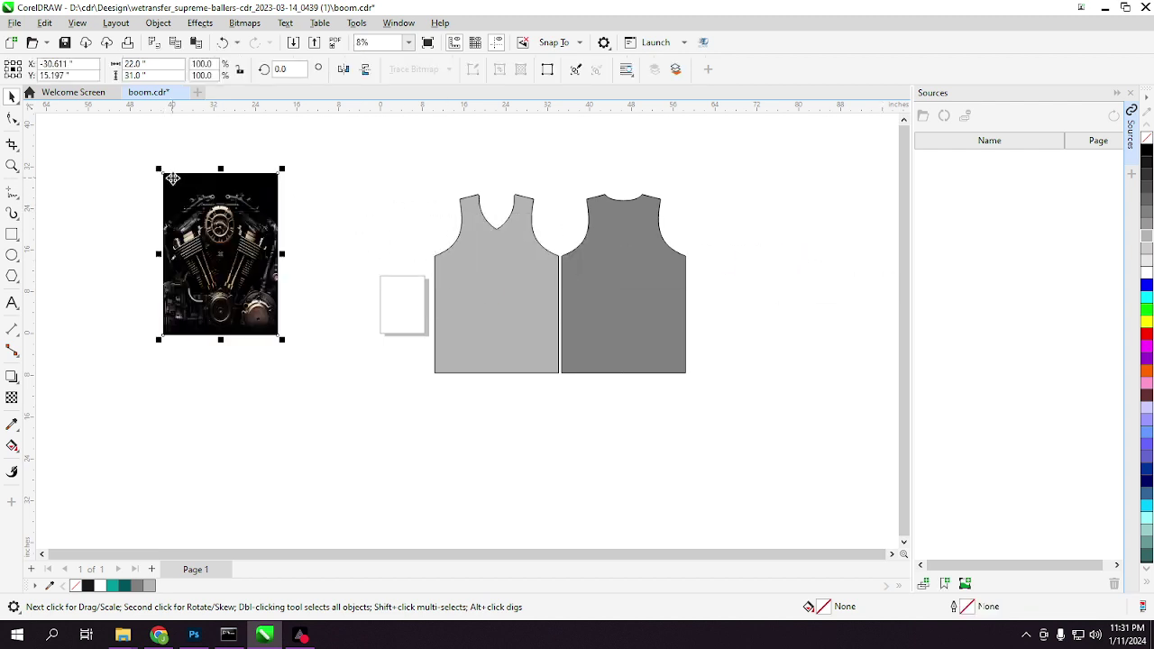
pyautogui.click(47, 162)
pyautogui.click(192, 284)
pyautogui.click(285, 410)
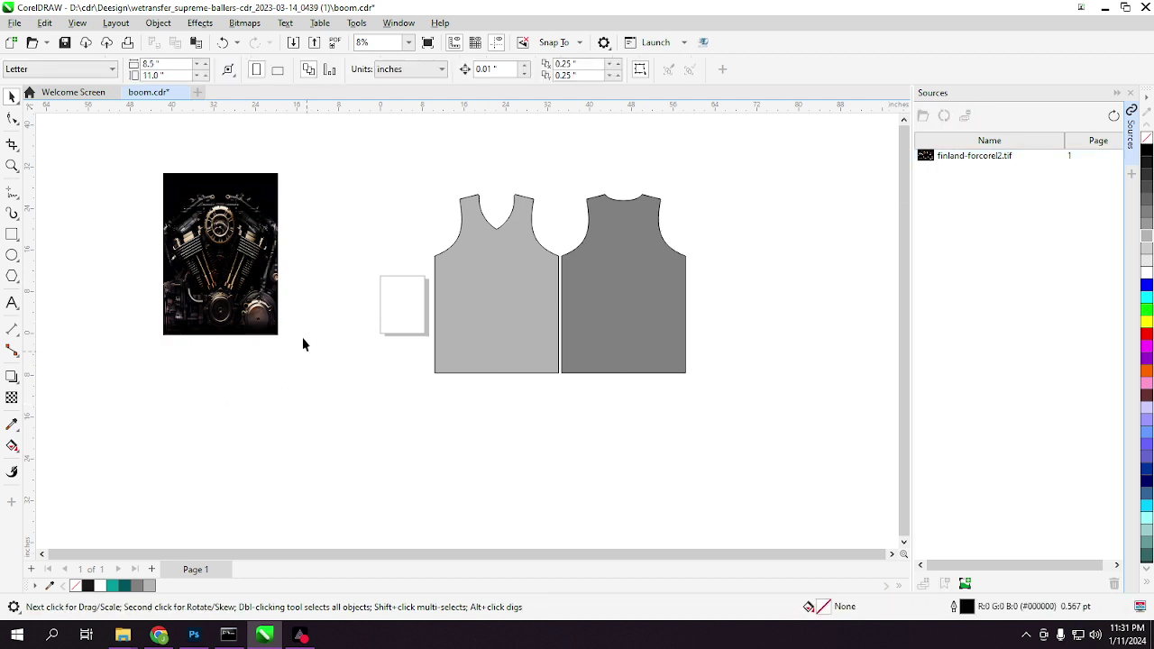
# Stretch the engine image over the back jersey to about 23.9 inches wide and the full jersey height, and move it left of the pieces.
pyautogui.moveTo(216, 294); pyautogui.dragTo(612, 335)
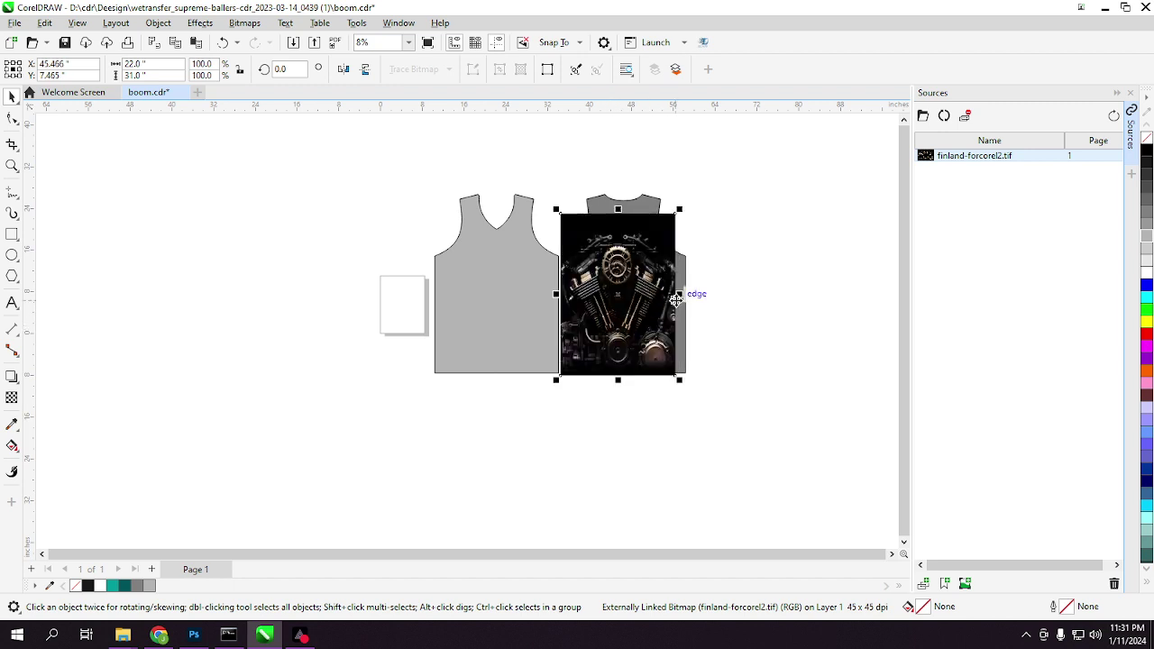
pyautogui.moveTo(677, 295)
pyautogui.mouseDown()
pyautogui.moveTo(682, 304)
pyautogui.moveTo(686, 294)
pyautogui.mouseUp()
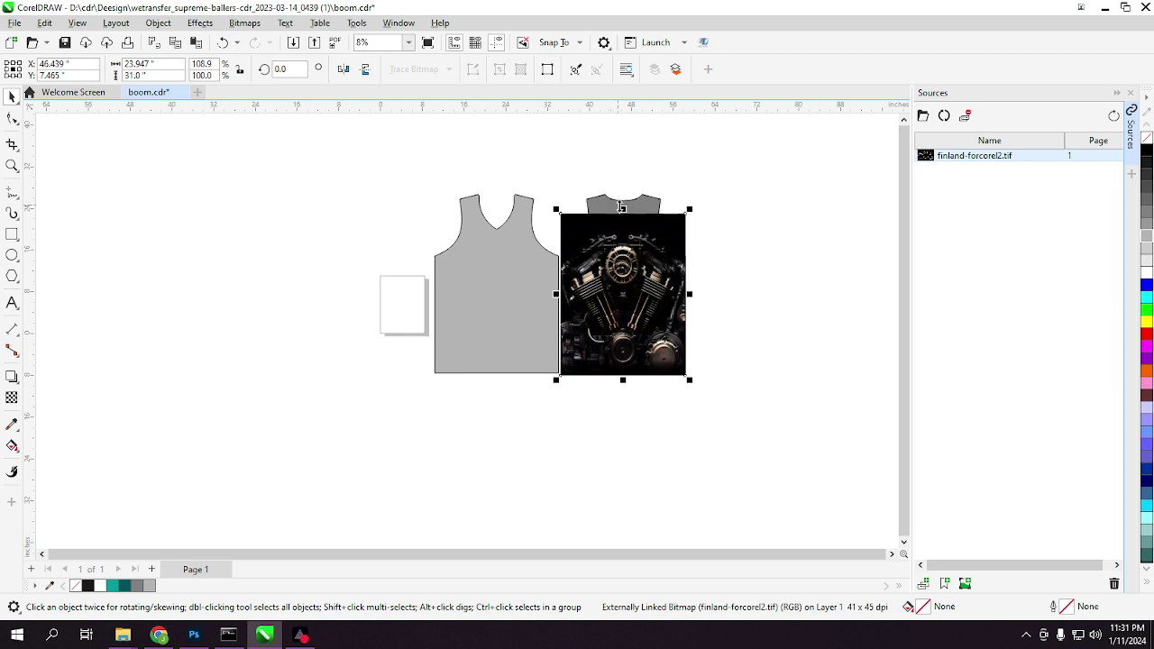
pyautogui.moveTo(623, 210); pyautogui.dragTo(624, 193)
pyautogui.click(722, 260)
pyautogui.moveTo(645, 297); pyautogui.dragTo(322, 297)
# Convert the dark gray back jersey shape into an empty PowerClip frame.
pyautogui.click(657, 314)
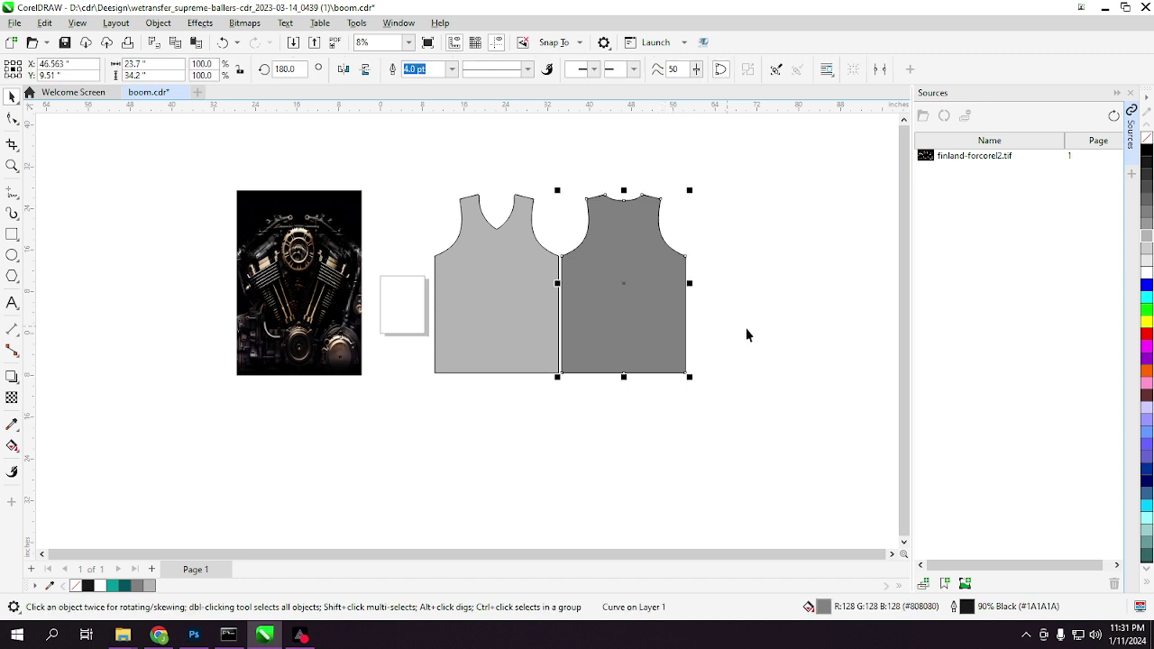
pyautogui.click(721, 329)
pyautogui.rightClick(655, 332)
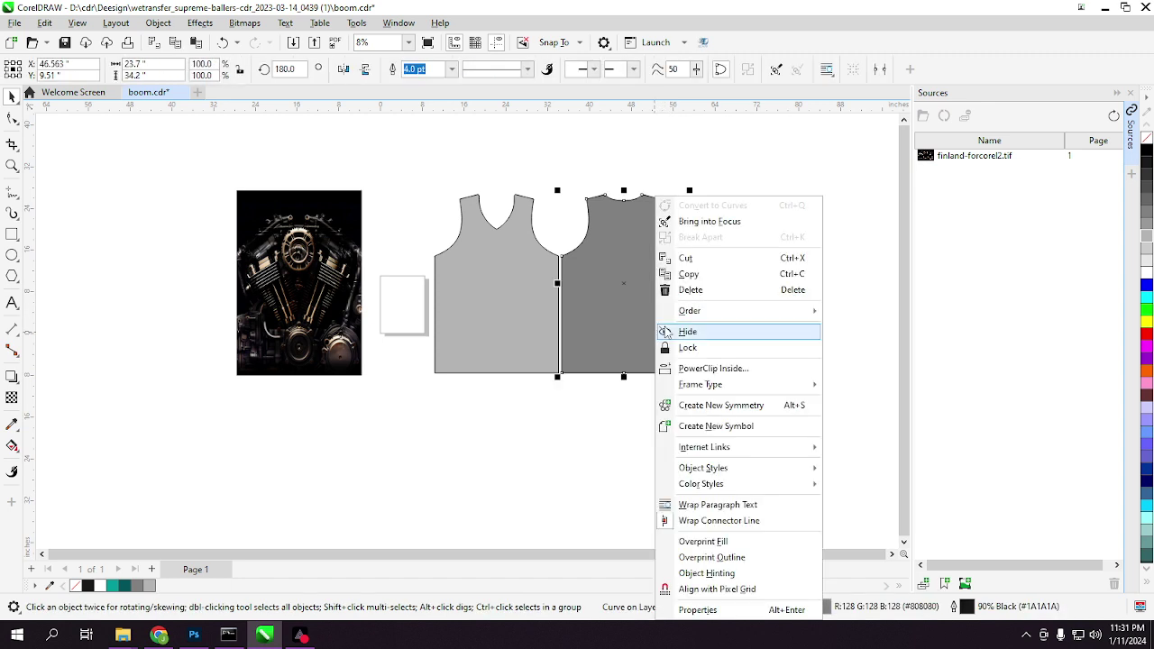
pyautogui.moveTo(667, 389)
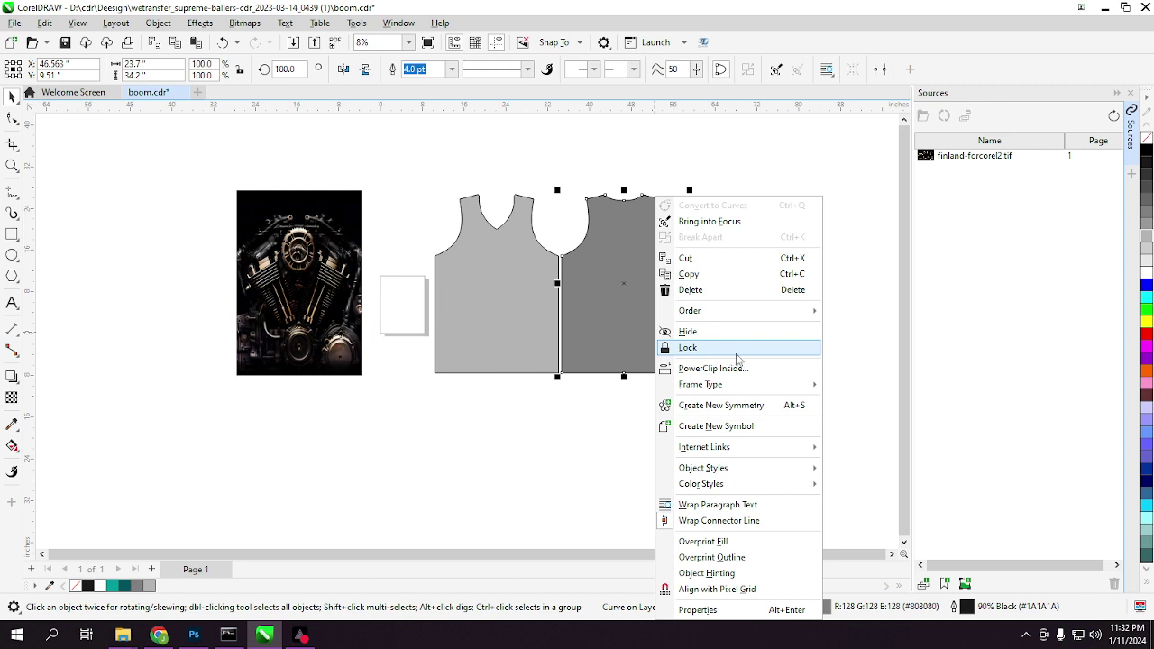
pyautogui.click(857, 357)
pyautogui.click(638, 310)
pyautogui.rightClick(638, 310)
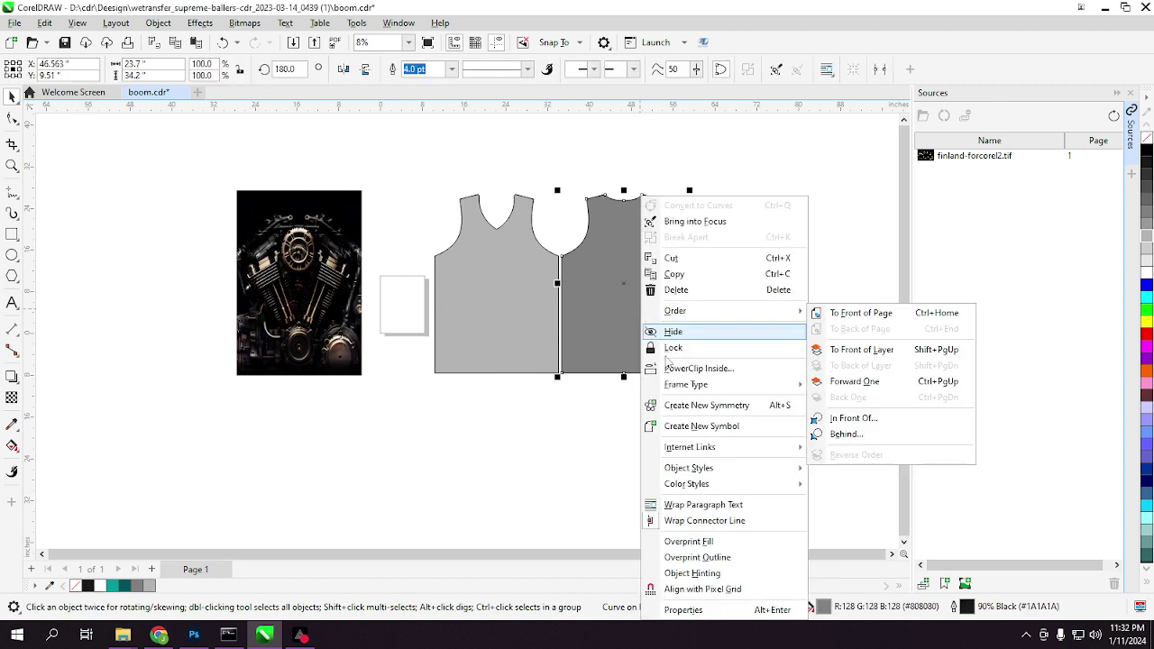
pyautogui.click(855, 386)
pyautogui.press('Escape')
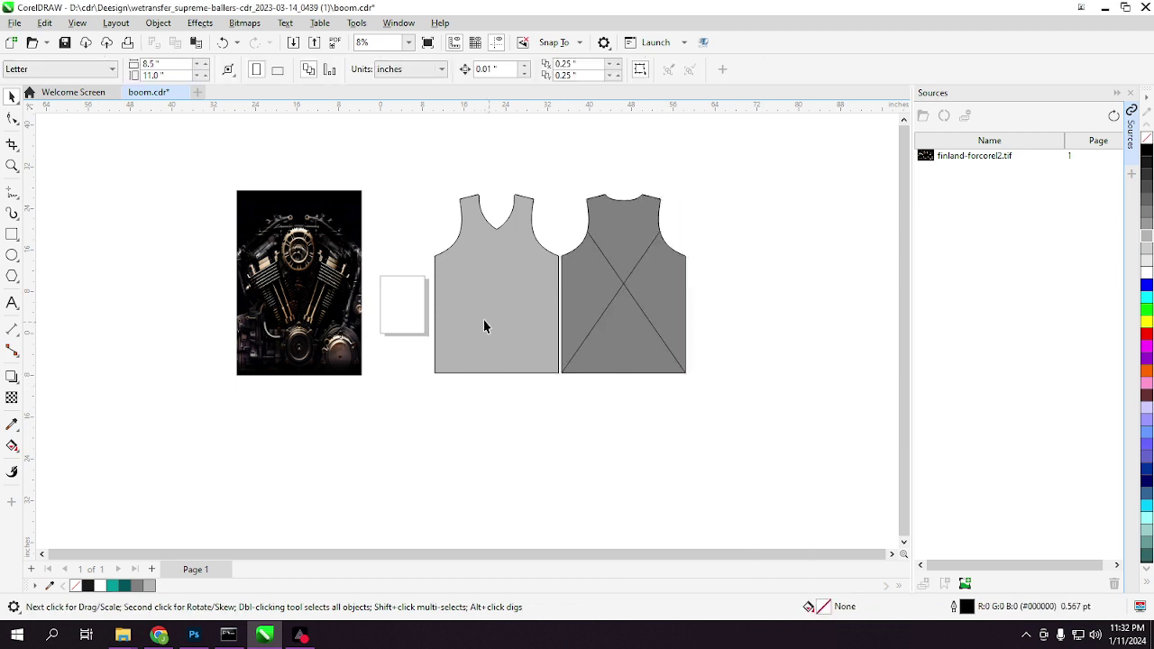
# Convert the light gray front jersey shape into an empty PowerClip frame.
pyautogui.click(484, 326)
pyautogui.rightClick(484, 326)
pyautogui.moveTo(520, 389)
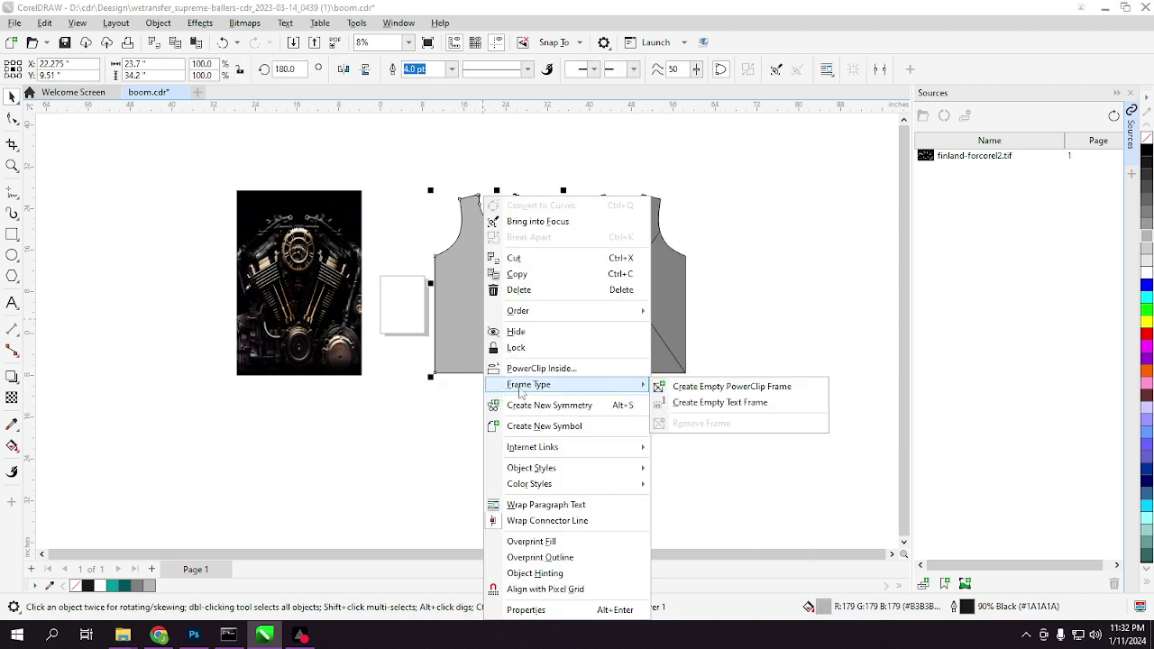
pyautogui.click(672, 387)
# Duplicate the linked engine image and place one copy inside each PowerClip frame, covering the back and the front jersey completely.
pyautogui.click(311, 356)
pyautogui.moveTo(311, 356); pyautogui.dragTo(625, 351)
pyautogui.press('+')
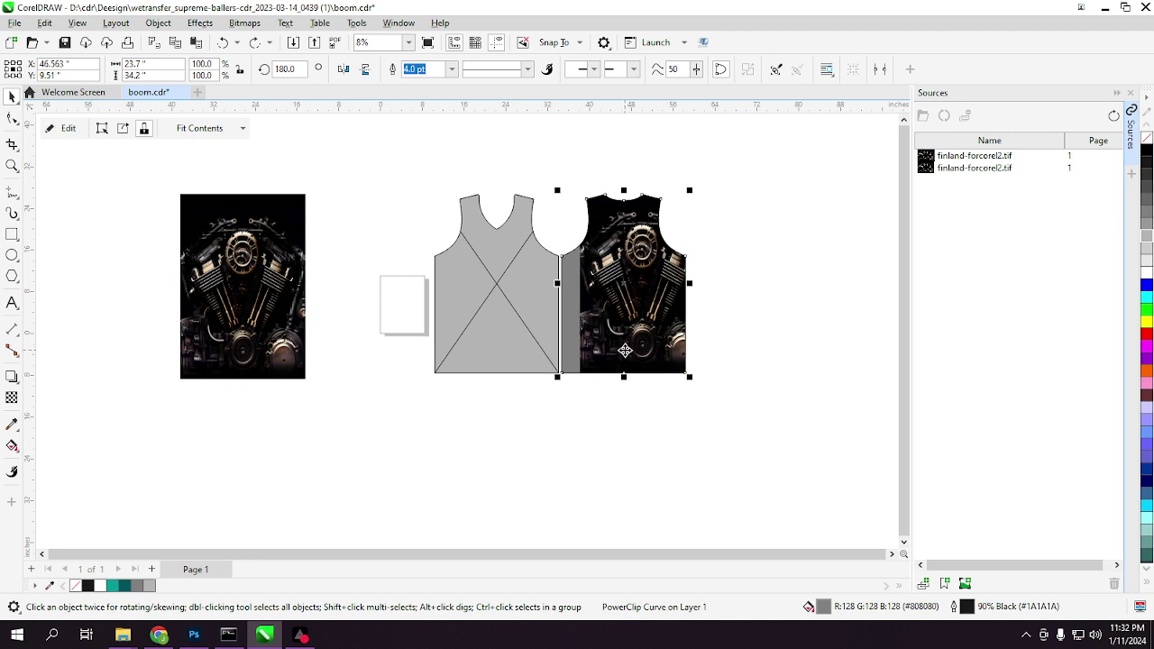
pyautogui.hotkey('ctrl', 'z')
pyautogui.moveTo(239, 320); pyautogui.dragTo(618, 309)
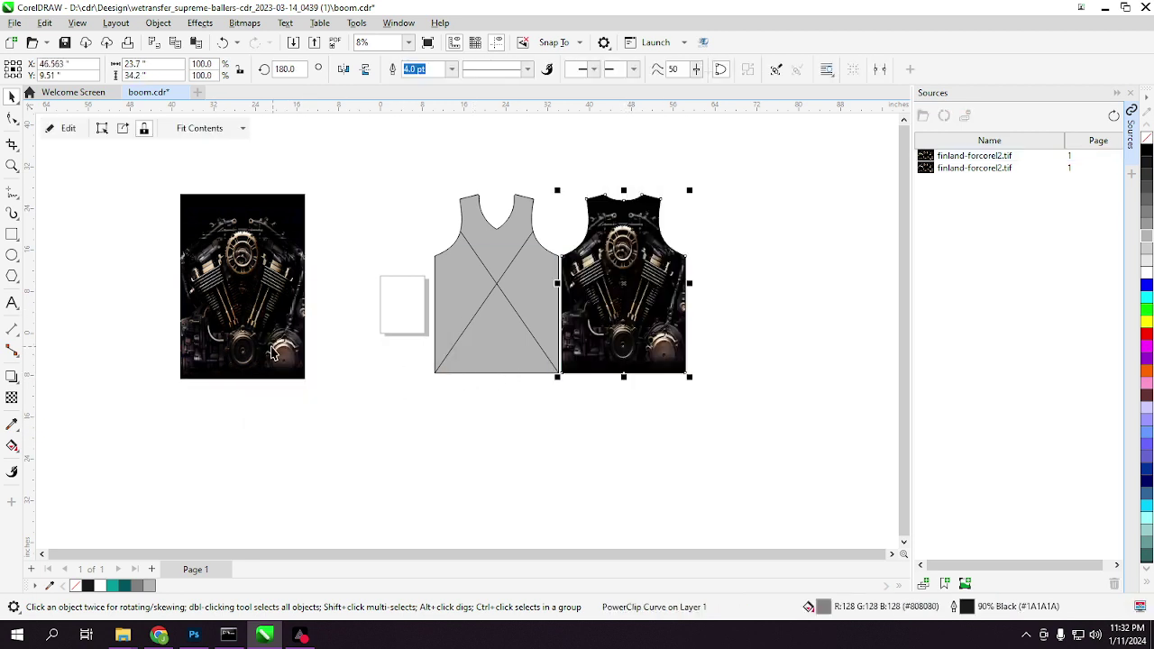
pyautogui.moveTo(273, 352); pyautogui.dragTo(527, 348)
pyautogui.press('F10')
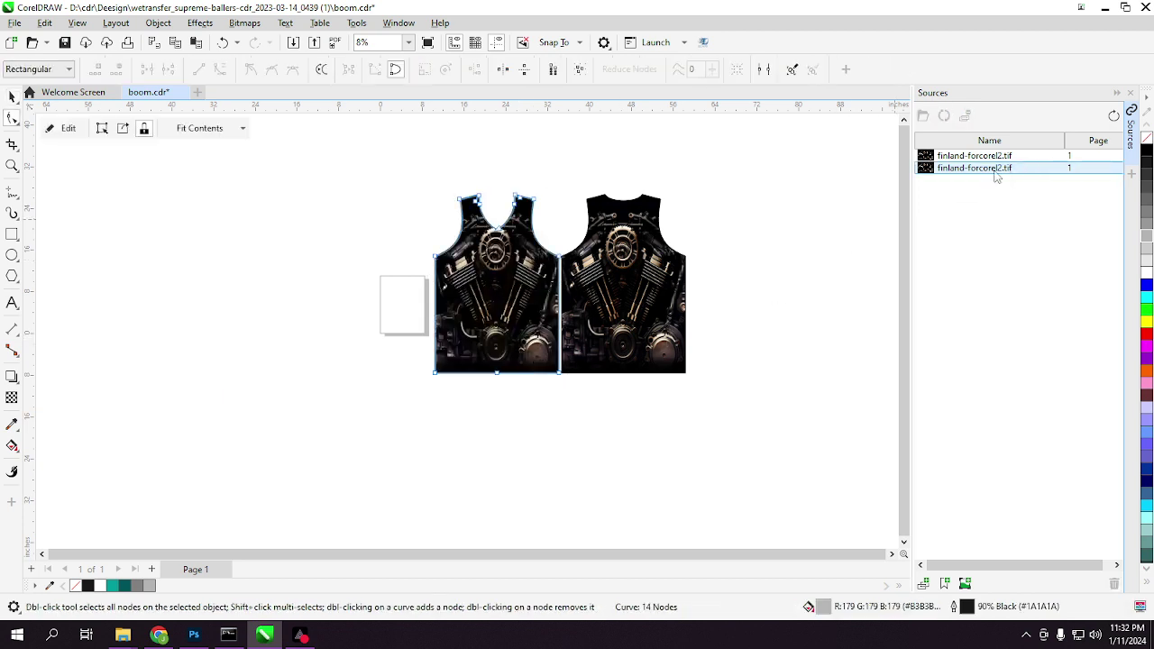
pyautogui.click(995, 171)
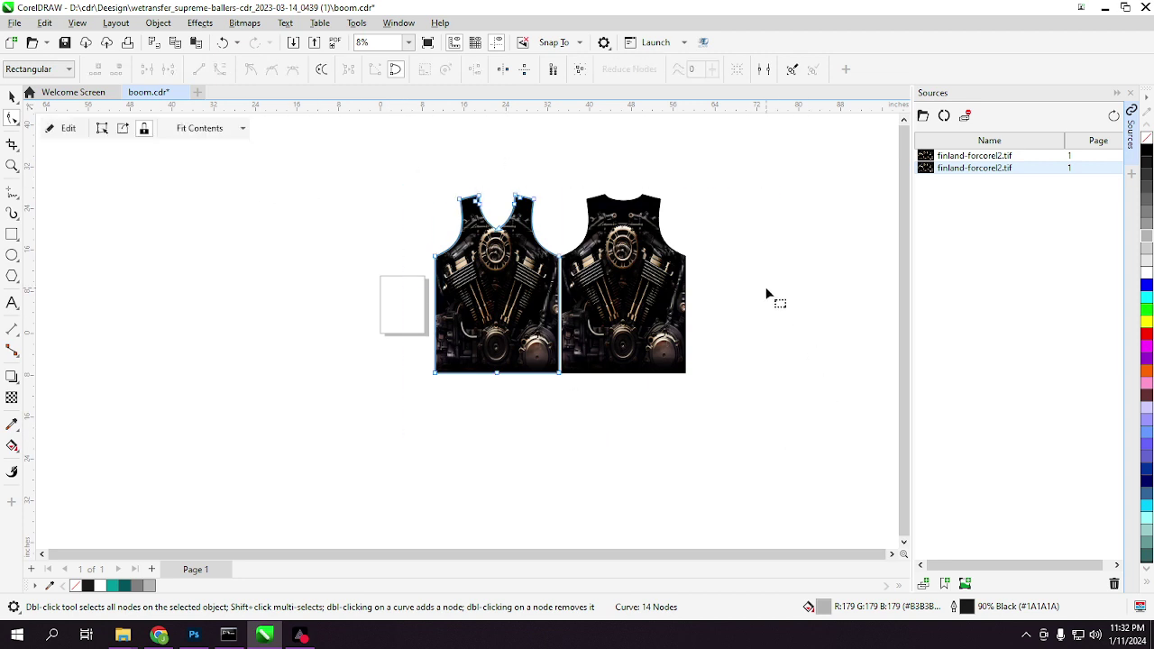
pyautogui.click(11, 96)
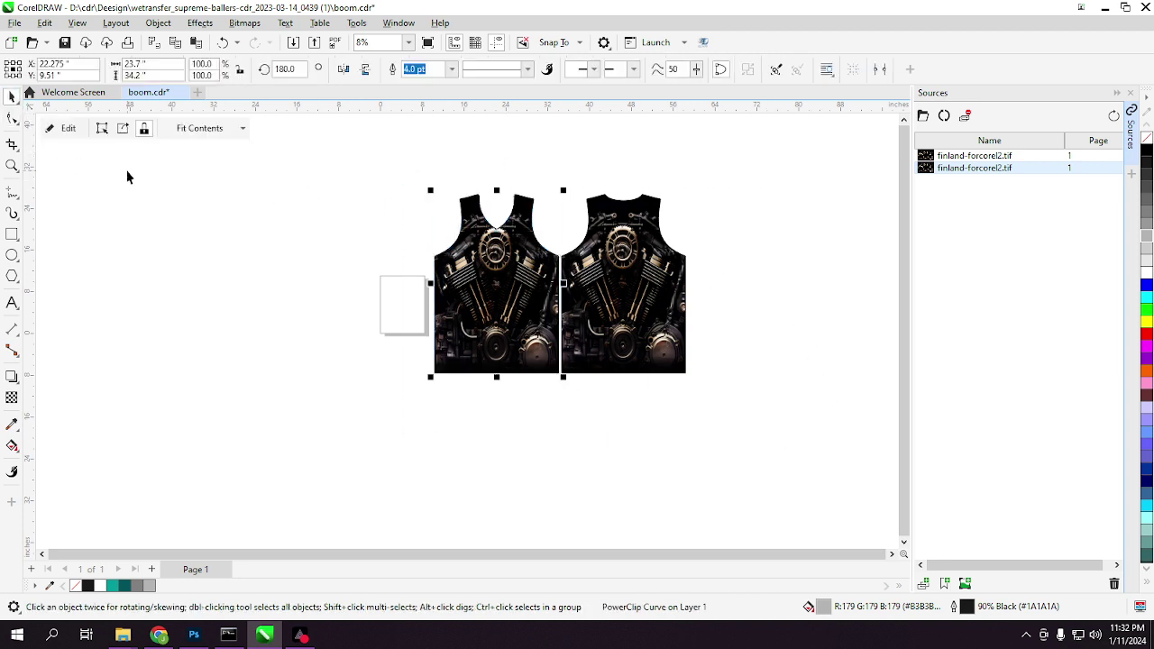
pyautogui.click(126, 175)
pyautogui.click(613, 320)
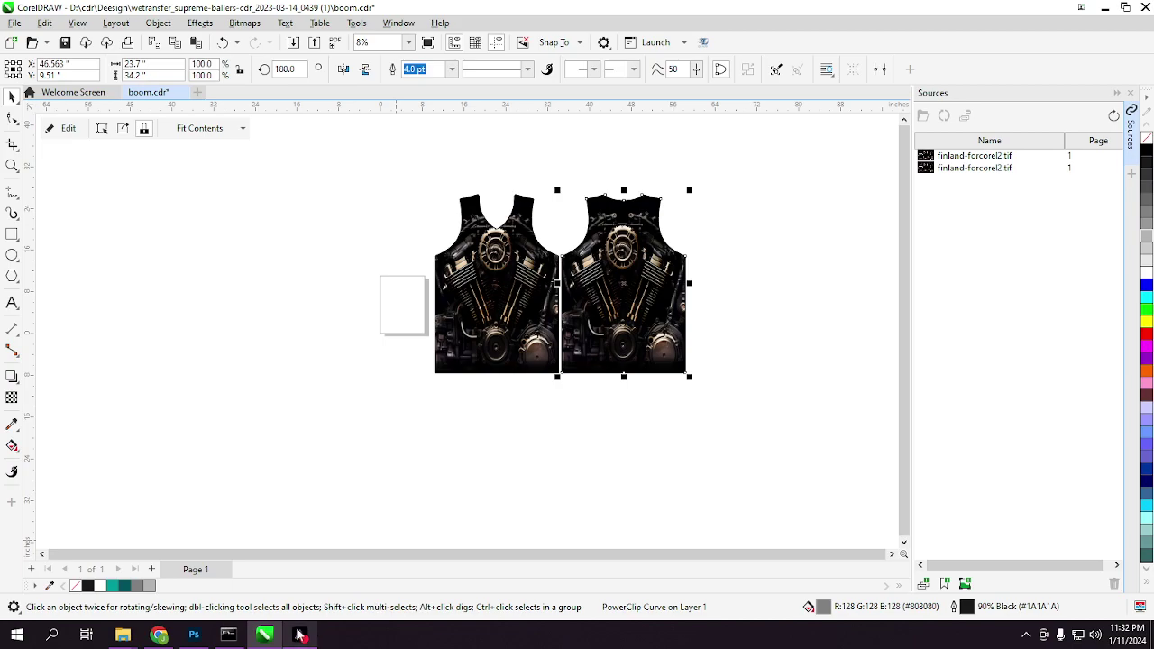
# Switch to Photoshop, close label1.psb and open the label smart object of finland-forcorel2.tif for editing.
pyautogui.click(194, 635)
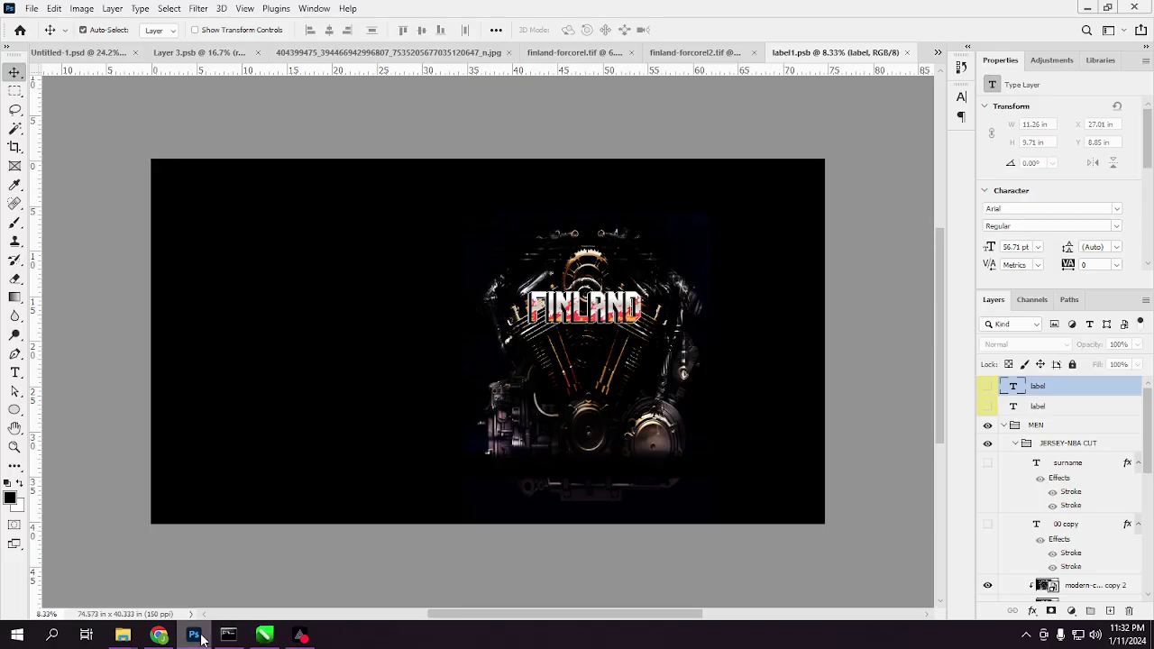
pyautogui.click(905, 52)
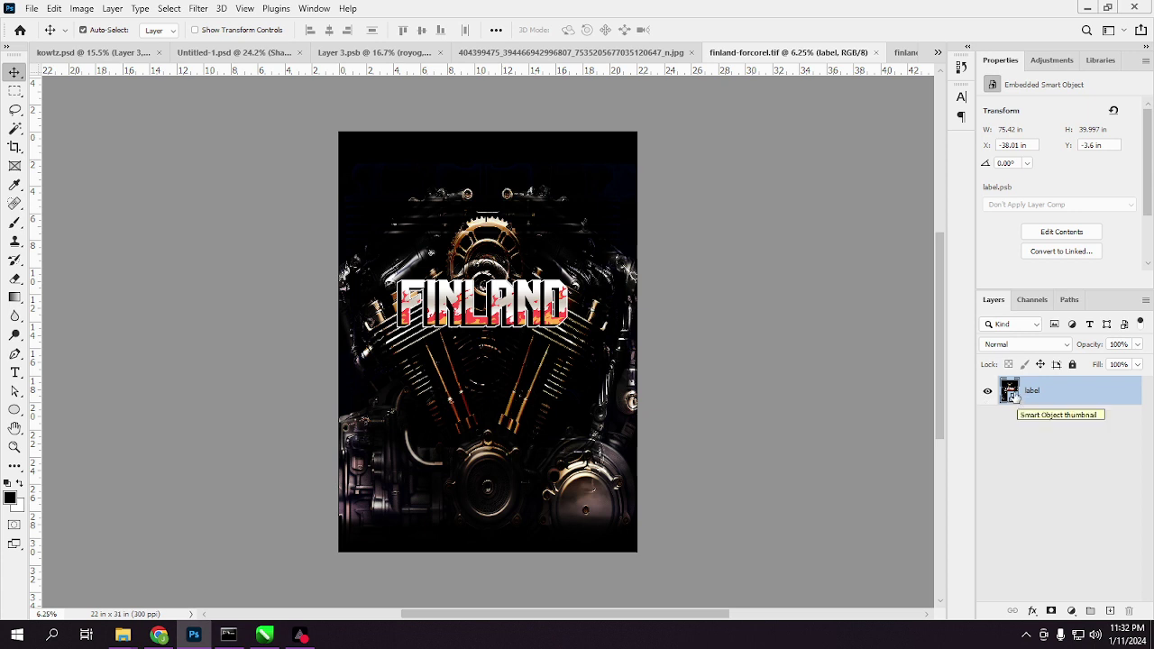
pyautogui.click(671, 54)
pyautogui.click(838, 55)
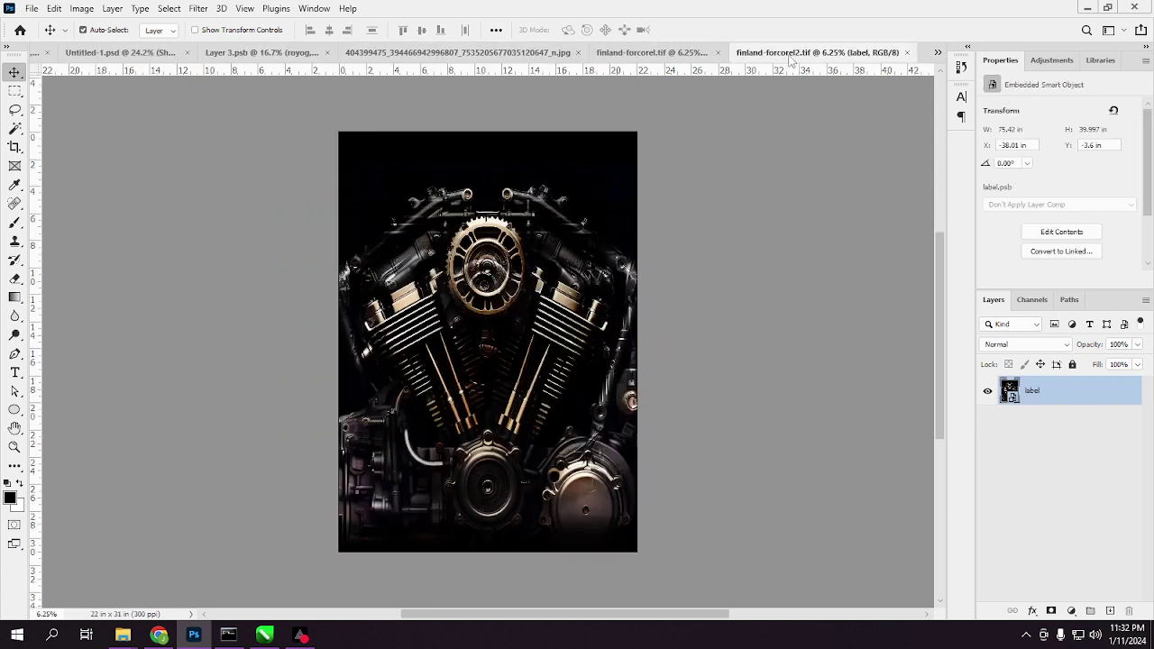
pyautogui.click(706, 56)
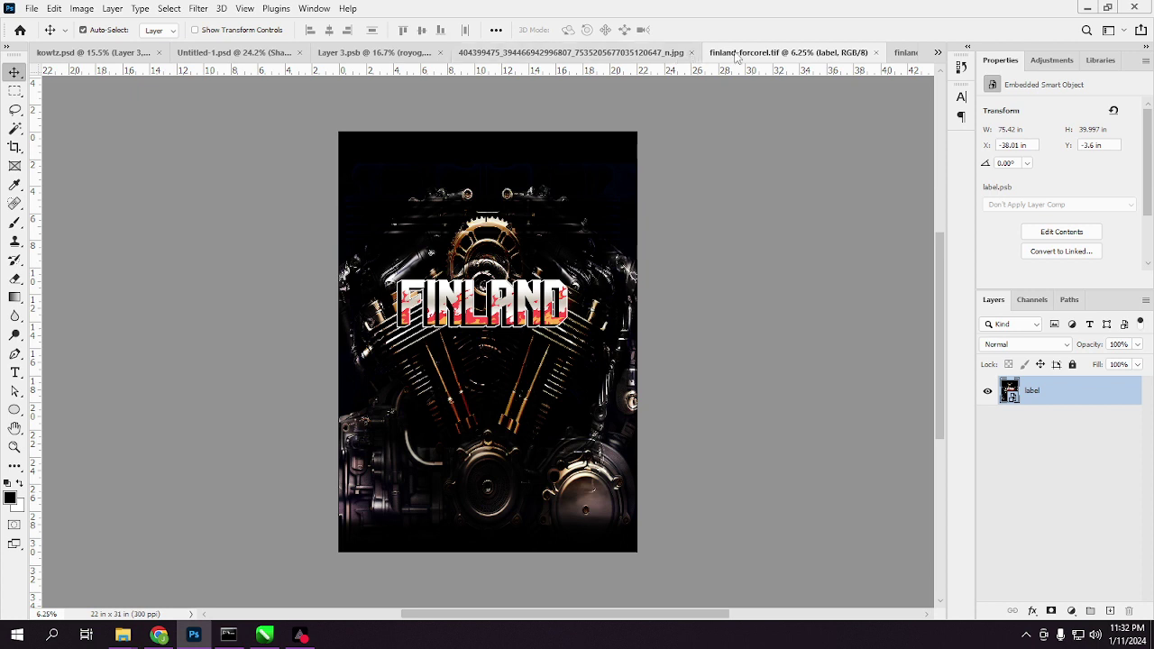
pyautogui.click(905, 55)
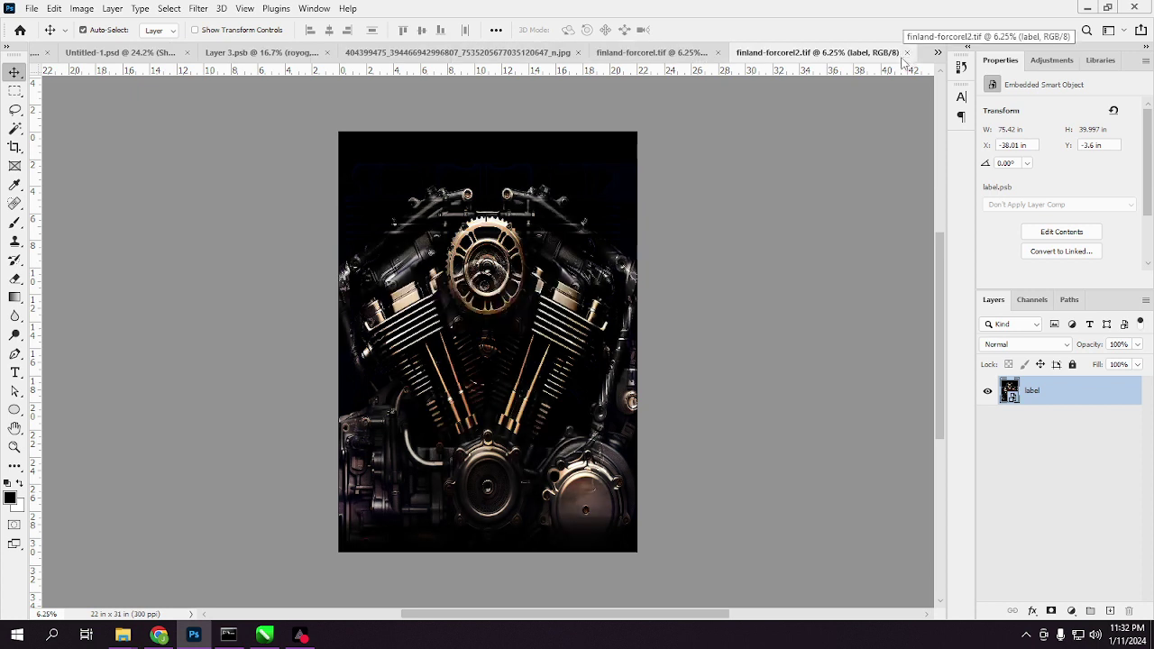
pyautogui.doubleClick(1010, 390)
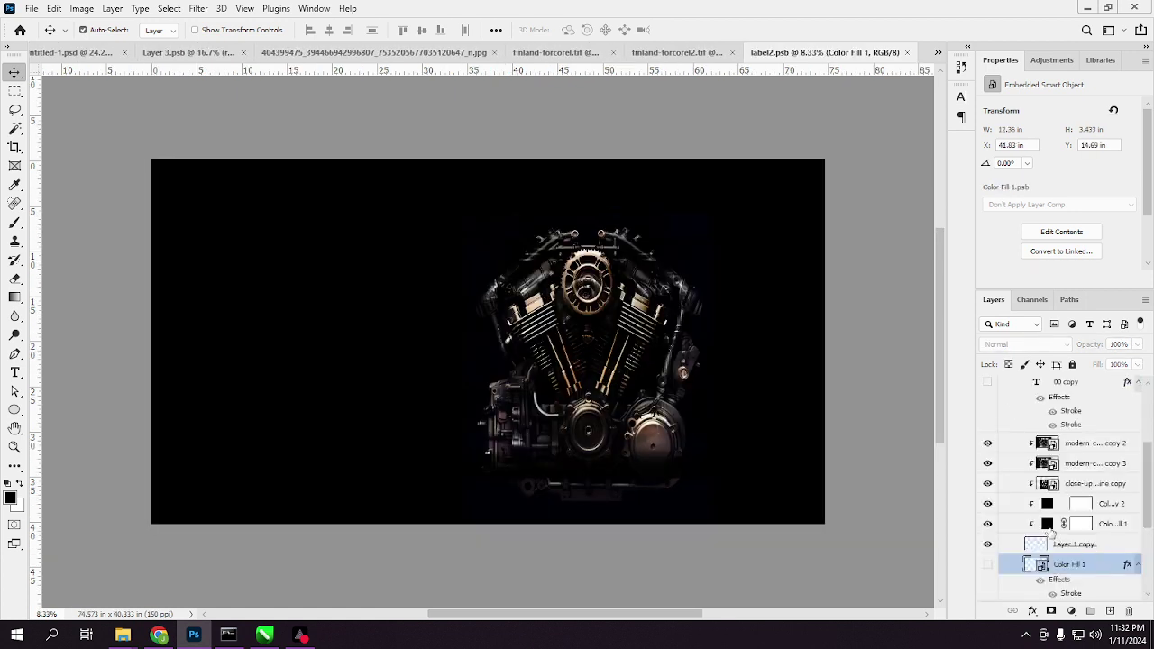
pyautogui.doubleClick(1047, 524)
pyautogui.write('00ff88')
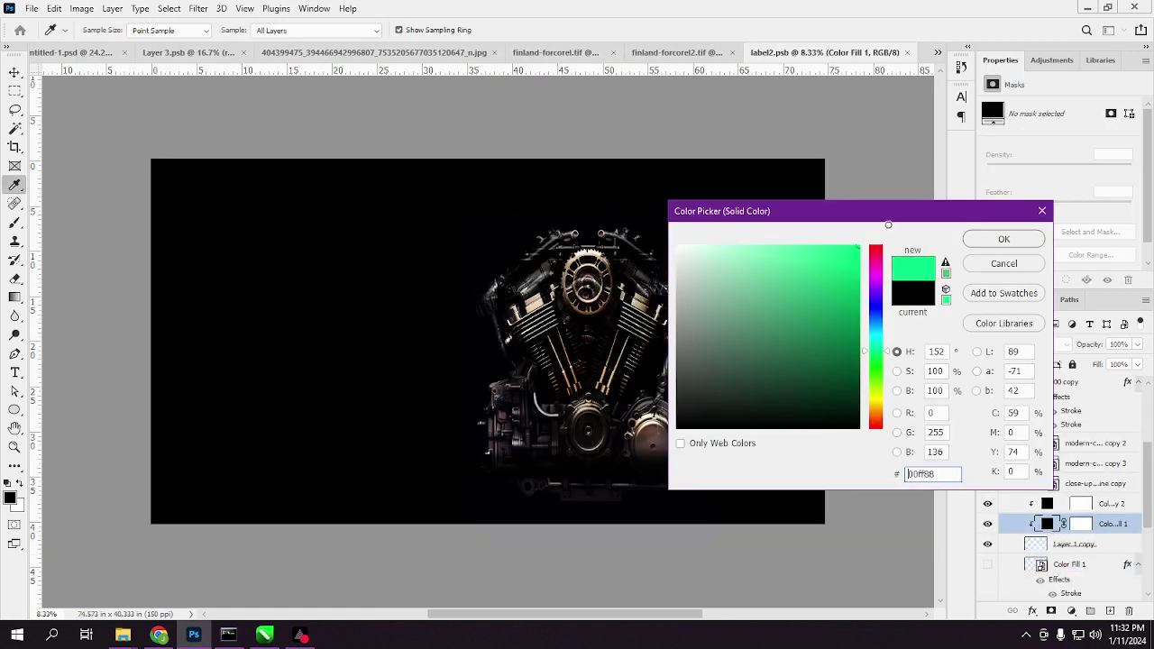
pyautogui.click(992, 264)
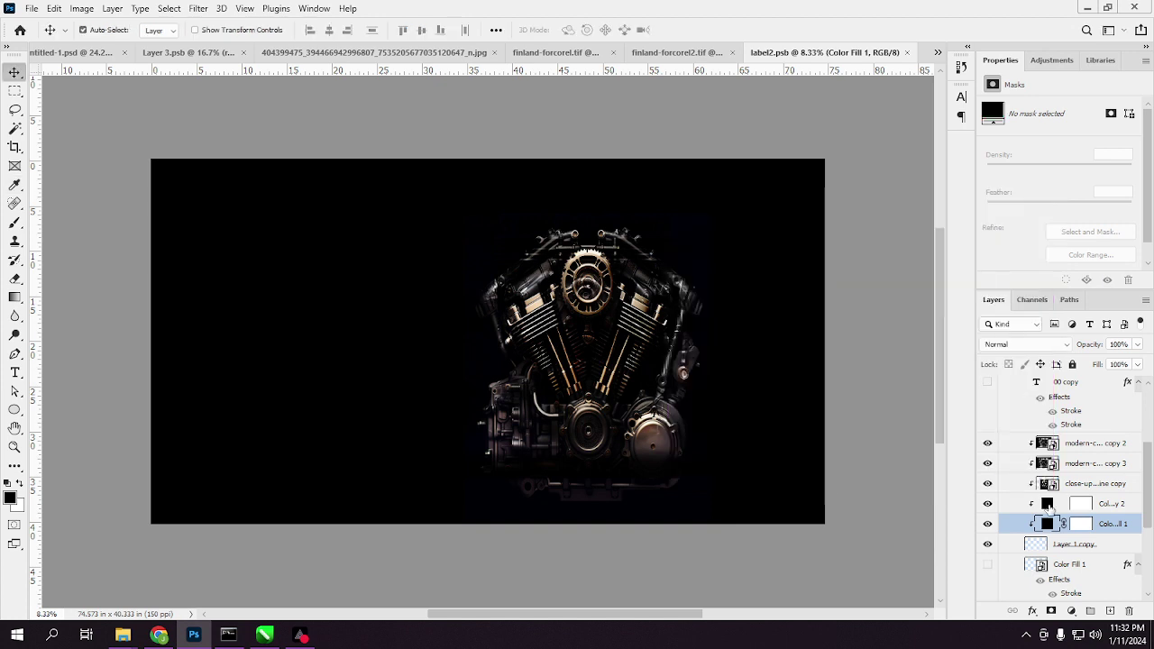
# Set the clipped Color Fill 1 copy 2 layer to red, ff0000.
pyautogui.doubleClick(1047, 505)
pyautogui.write('ff0000')
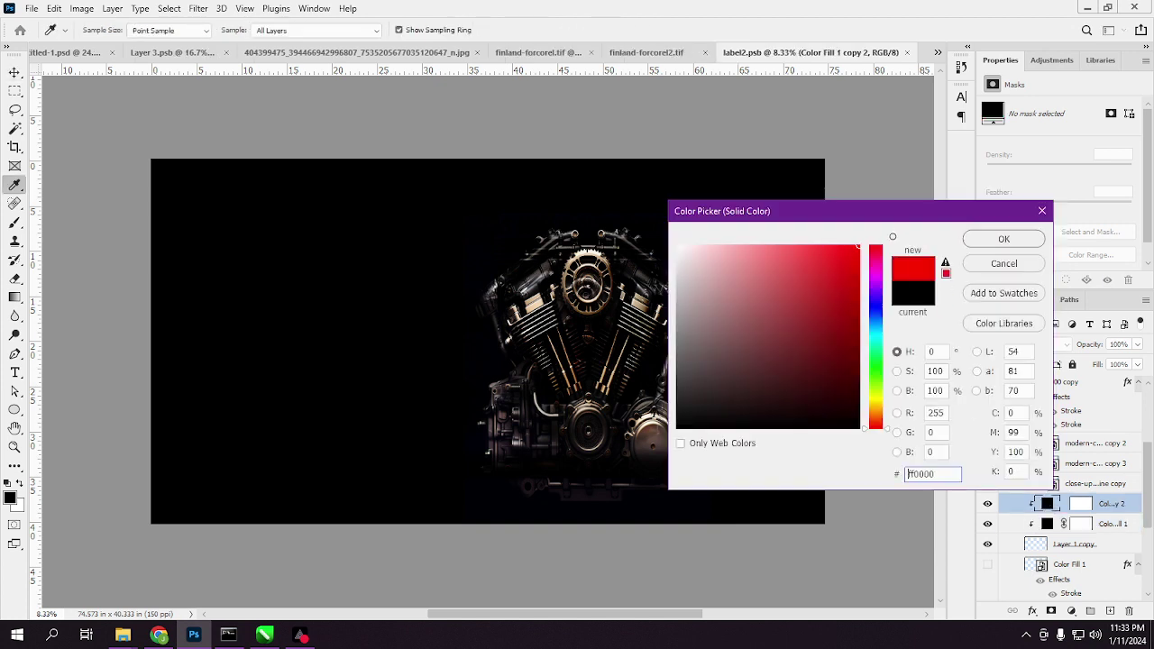
pyautogui.click(999, 240)
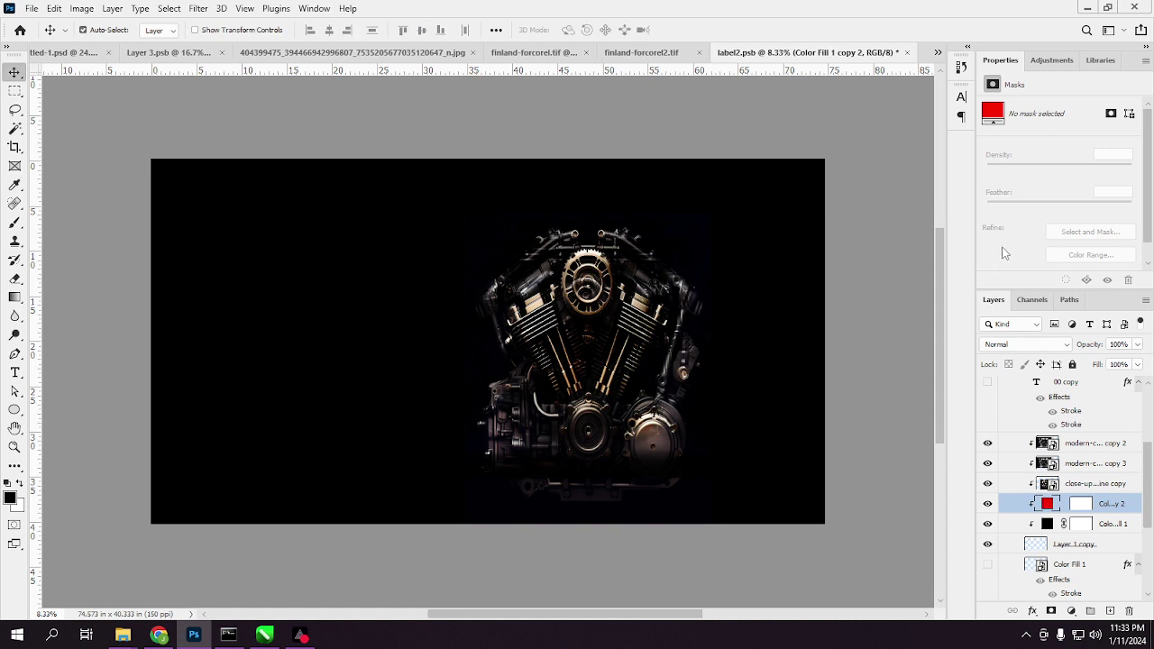
# Set the blend mode of the clipped modern-car-engine copy 2 layer to Multiply.
pyautogui.click(1069, 485)
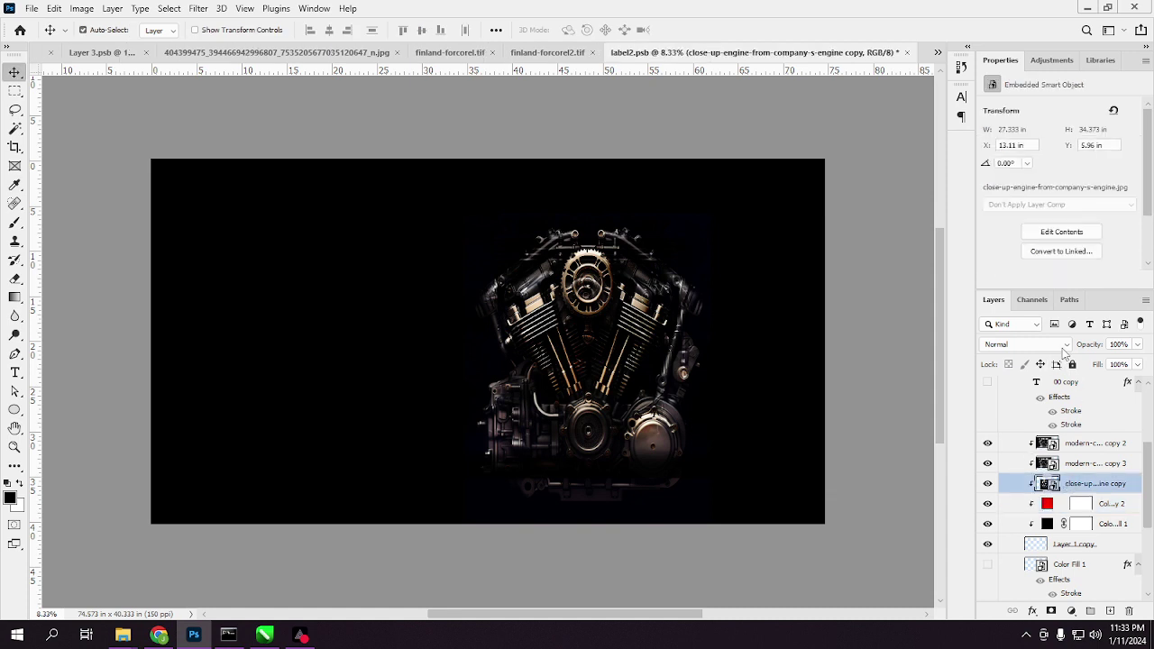
pyautogui.click(1079, 445)
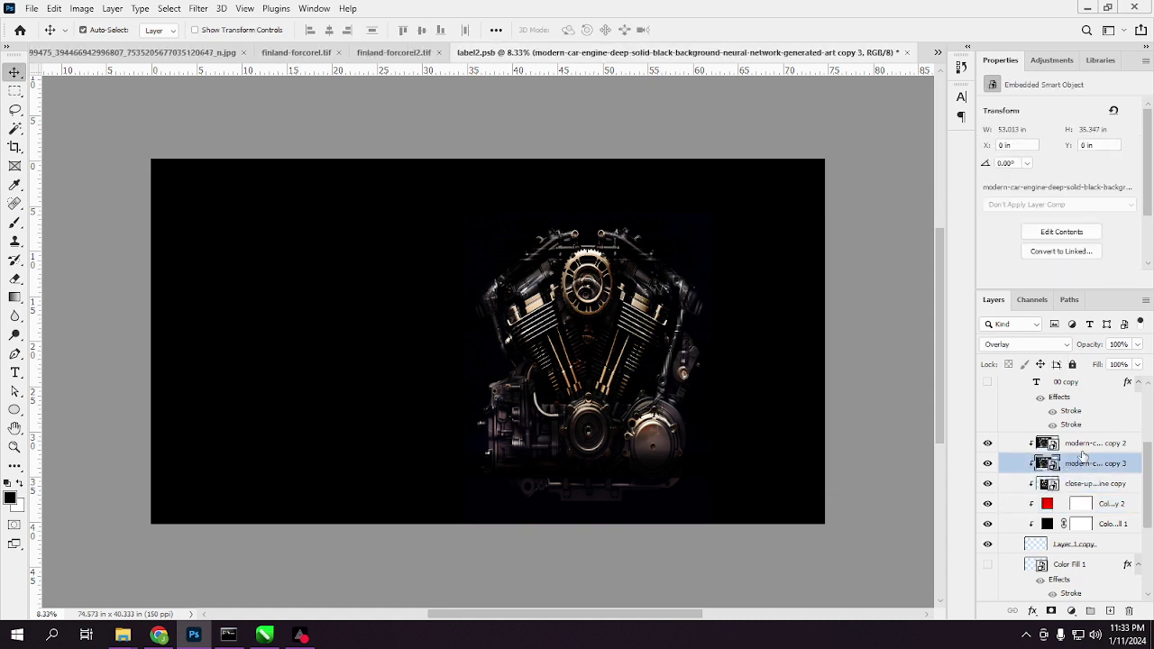
pyautogui.click(1061, 347)
pyautogui.click(1036, 322)
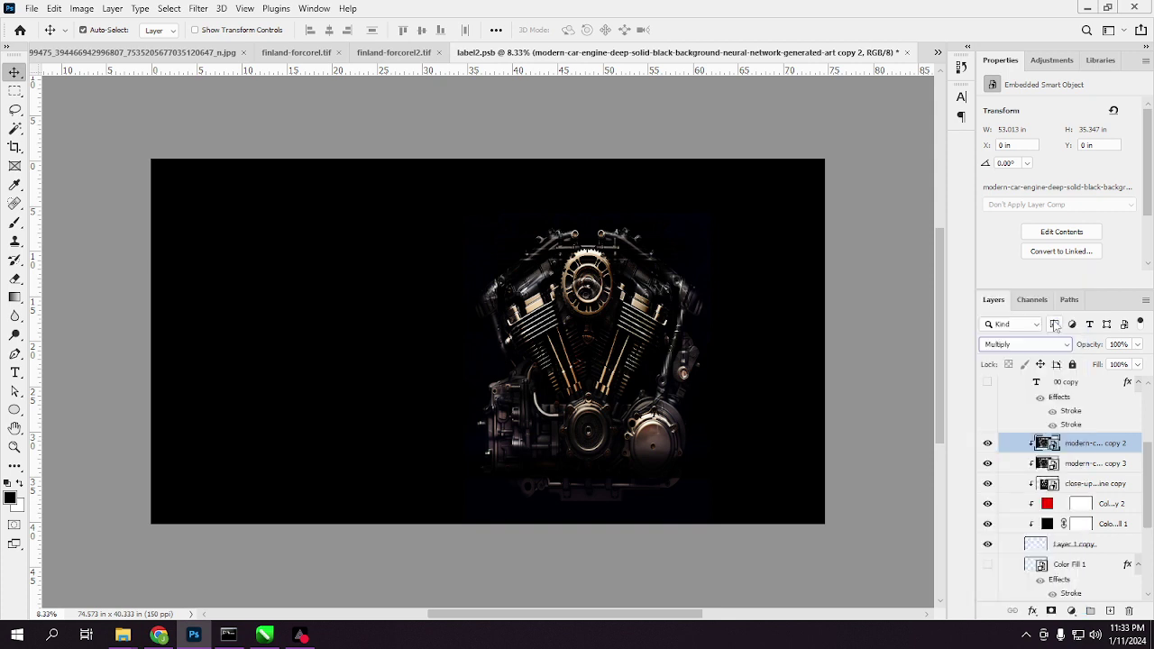
pyautogui.click(1081, 466)
# Set the background Color Fill 1 copy layer, just above Layer 0, to red, ff0000.
pyautogui.scroll(2, 1021, 461)
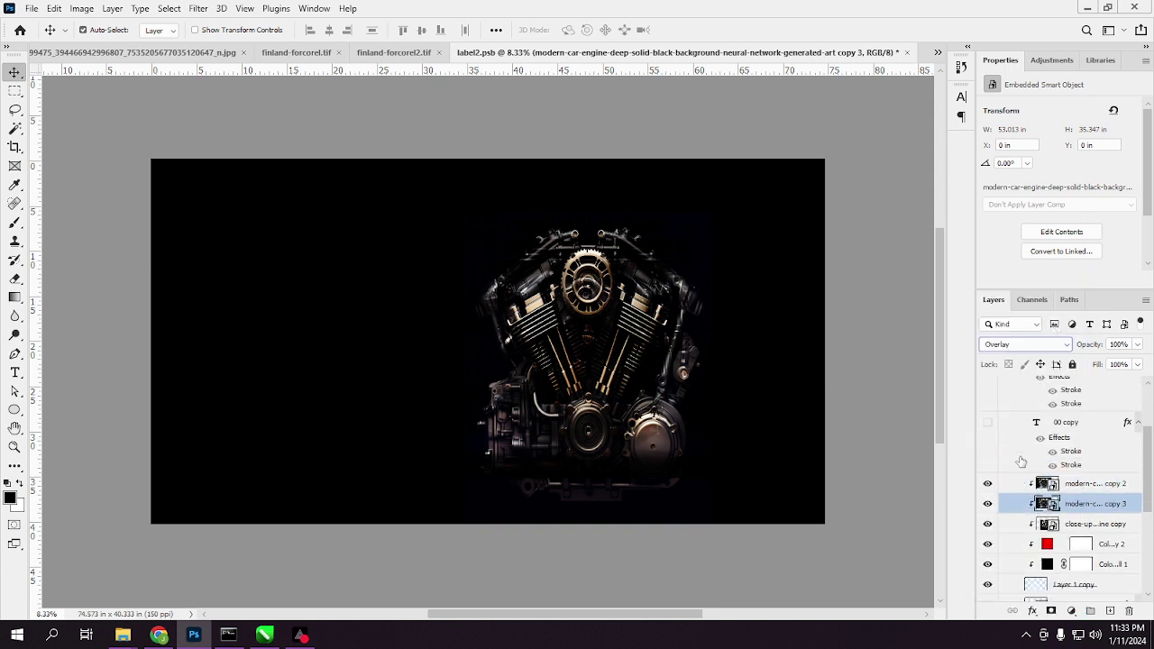
pyautogui.scroll(-5, 1020, 462)
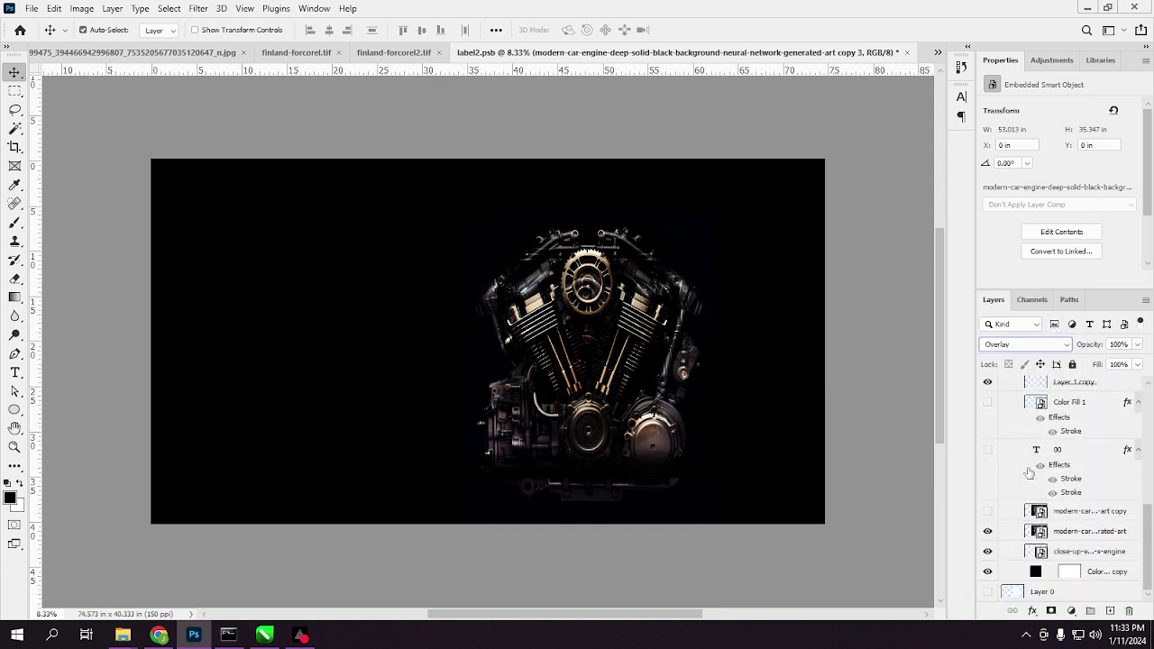
pyautogui.doubleClick(1036, 571)
pyautogui.moveTo(802, 357); pyautogui.dragTo(859, 245)
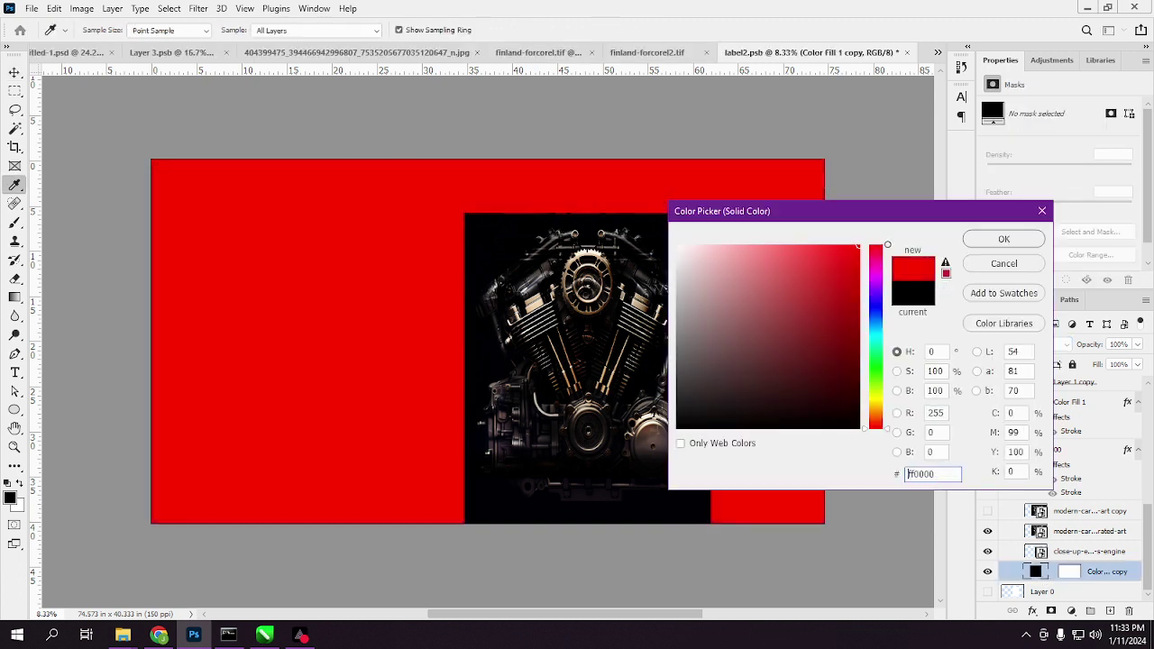
pyautogui.click(971, 242)
pyautogui.press('v')
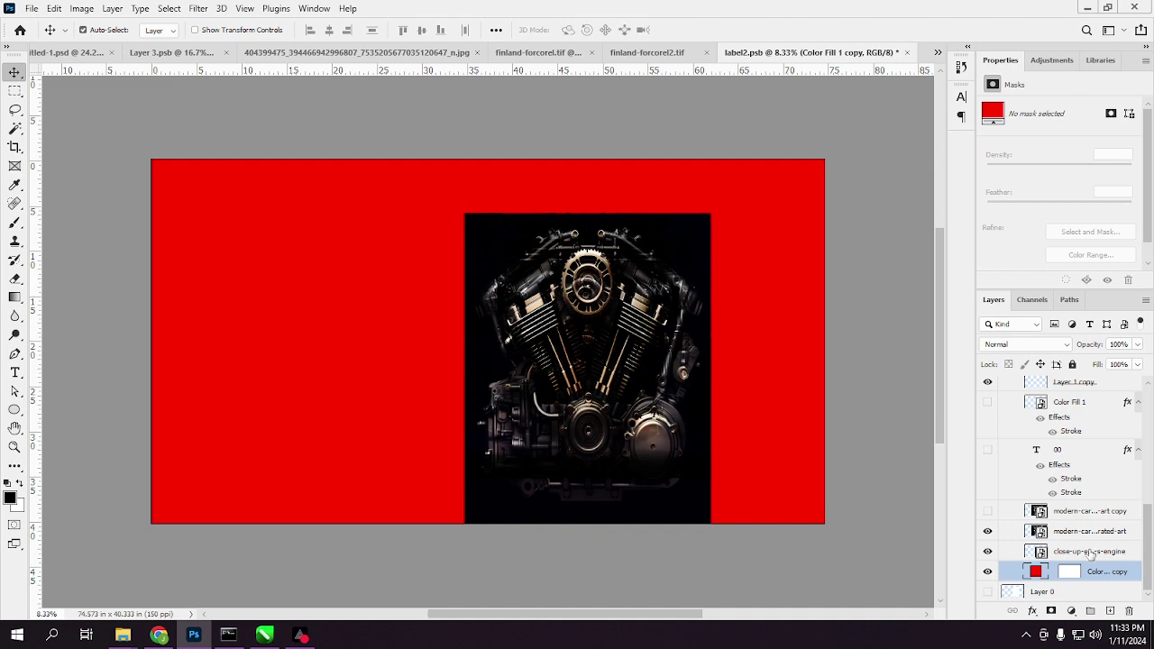
# Change the blend mode of the visible modern-car-engine generated-art layer above the close-up engine layer to Difference.
pyautogui.click(1088, 551)
pyautogui.click(1093, 532)
pyautogui.click(1066, 346)
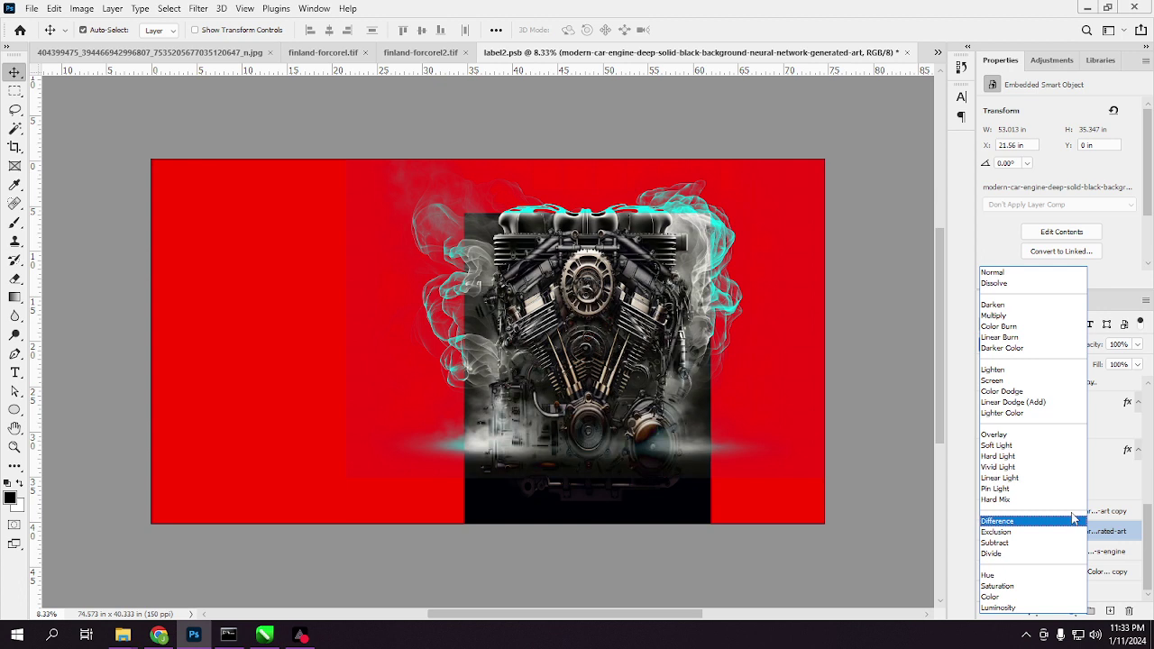
pyautogui.click(1077, 528)
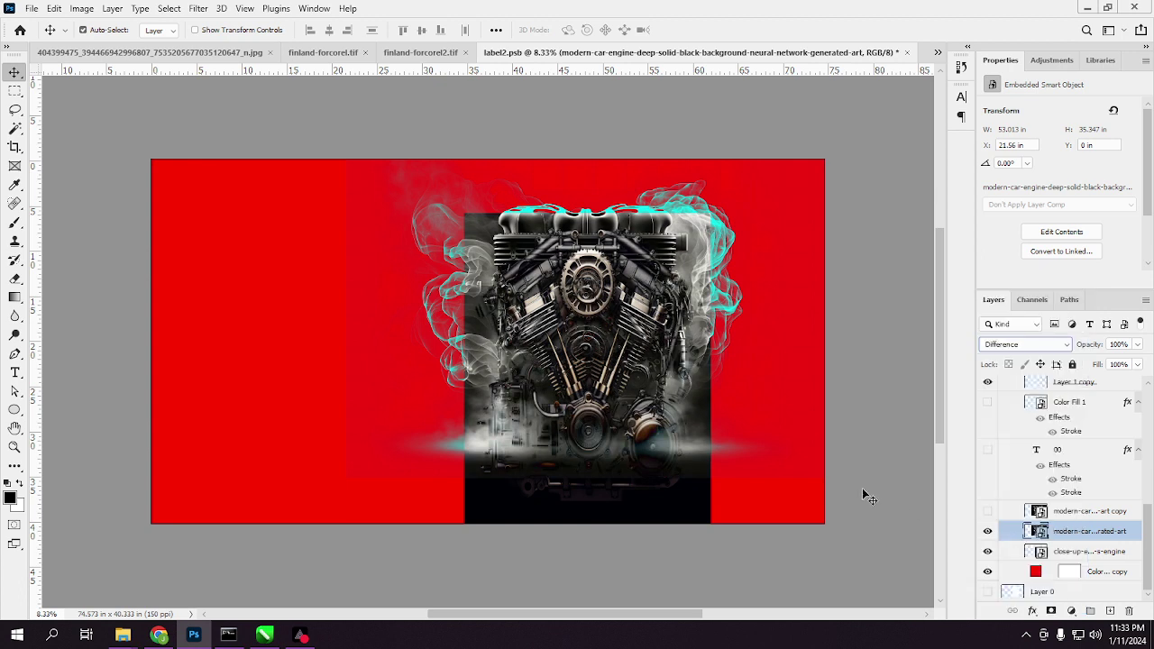
# Save the edited label2.psb smart object and the updated finland-forcorel2.tif.
pyautogui.hotkey('ctrl', 's')
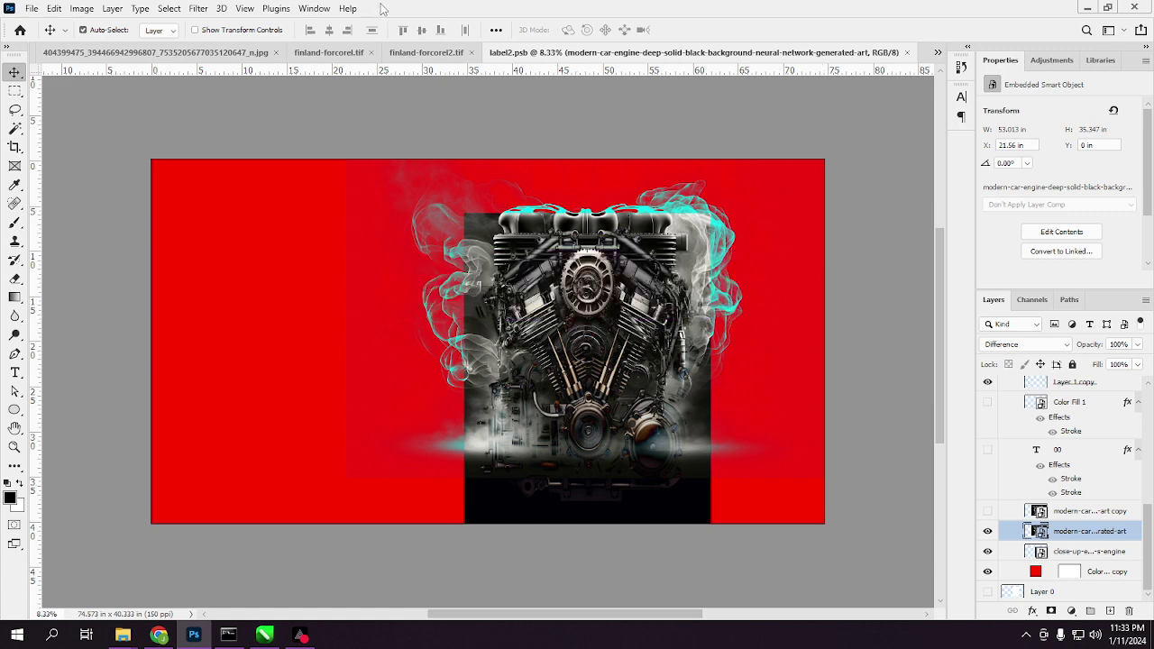
pyautogui.click(426, 53)
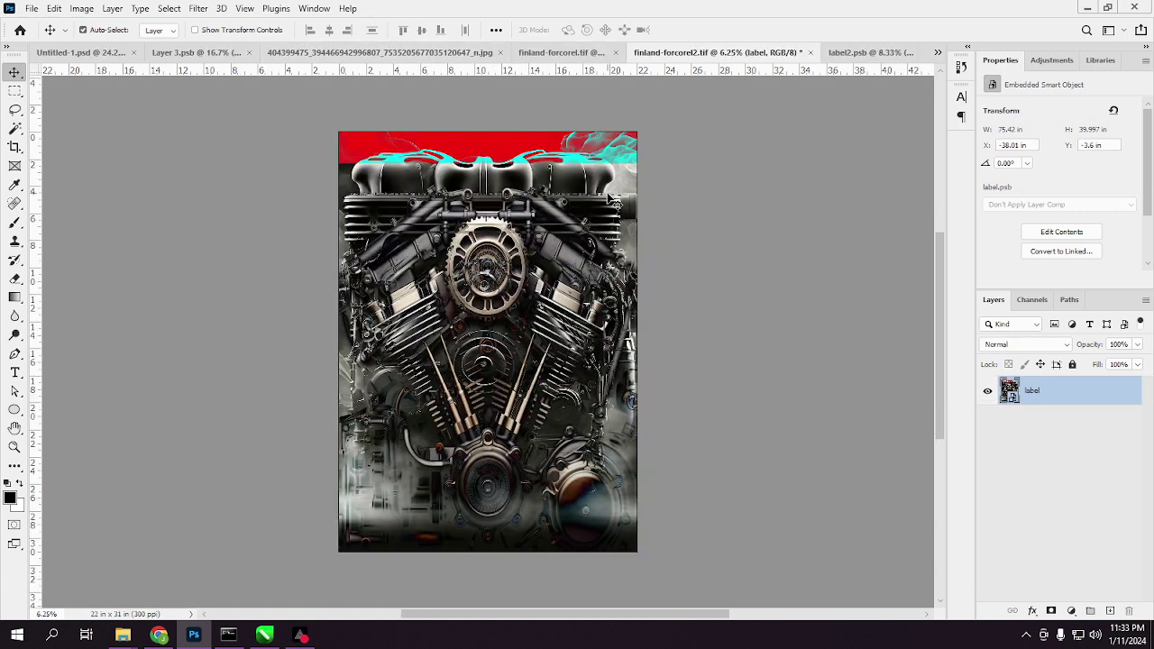
pyautogui.hotkey('ctrl', 's')
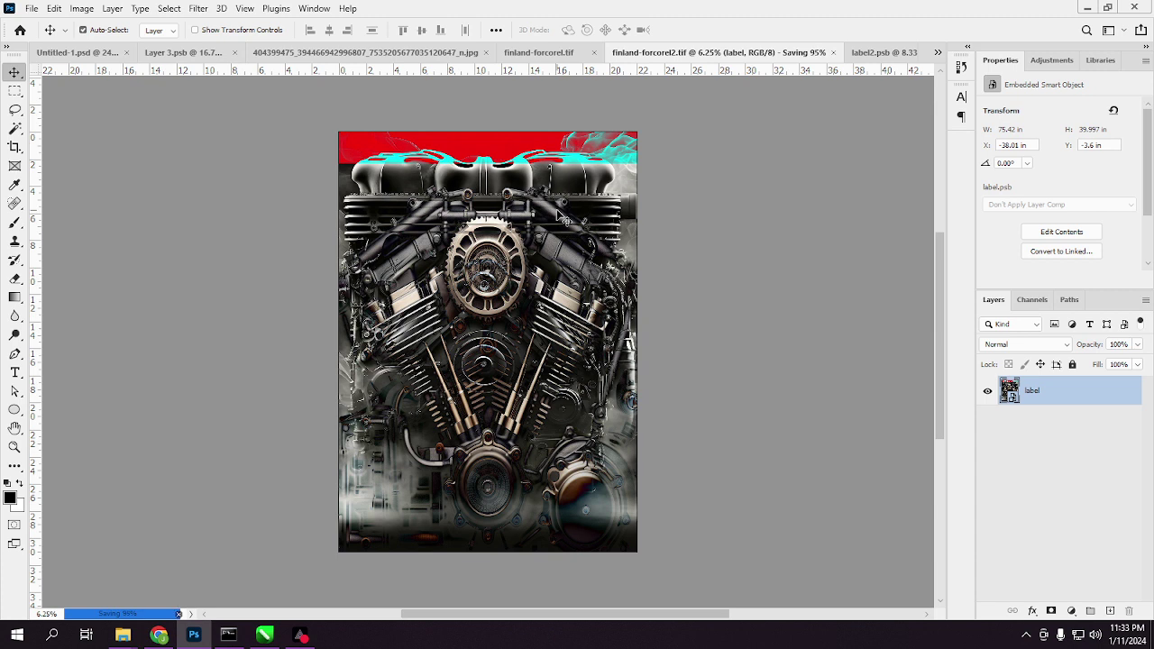
pyautogui.moveTo(275, 638)
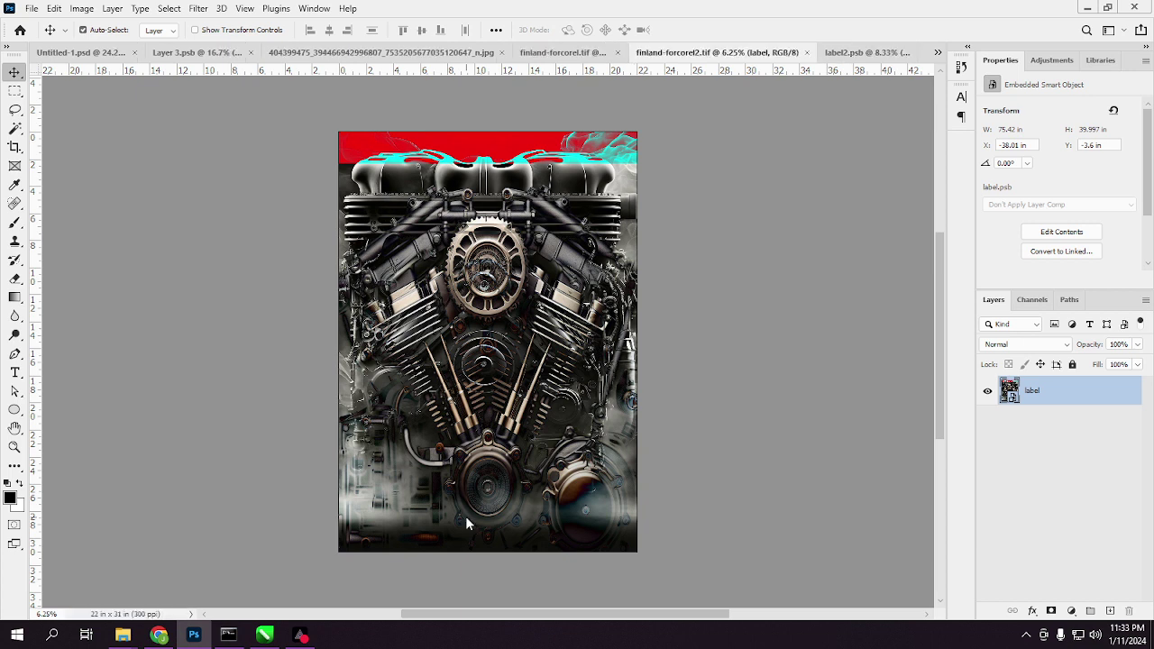
# Switch to CorelDRAW and sync the first finland-forcorel2.tif link in the Sources docker with its source file.
pyautogui.click(265, 633)
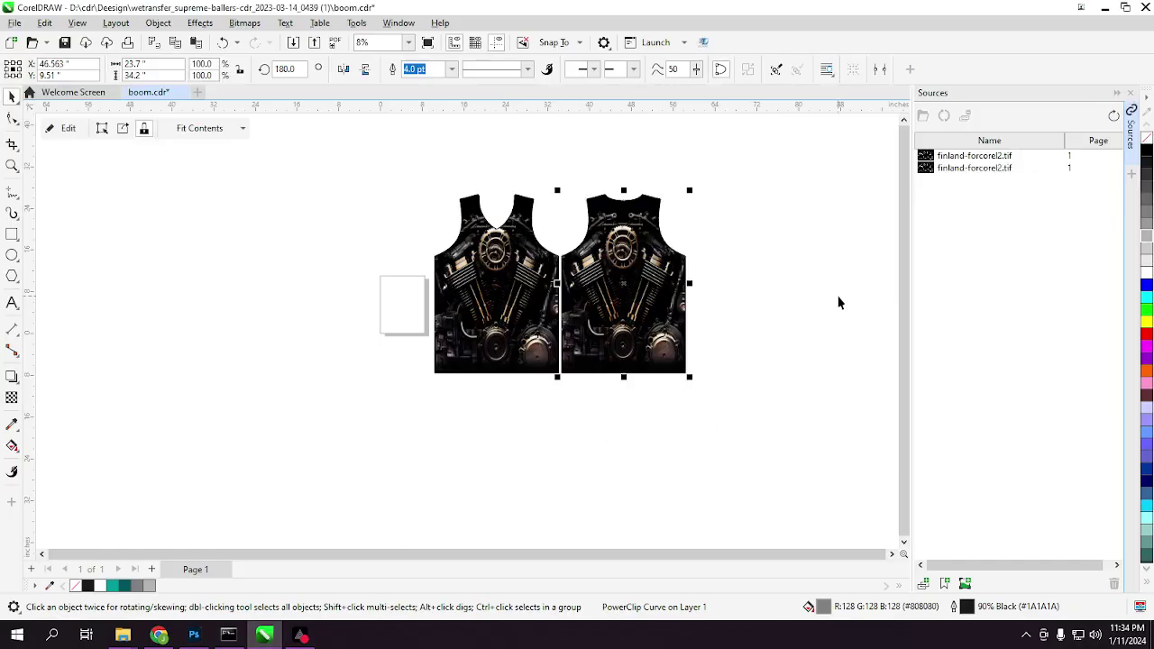
pyautogui.click(992, 156)
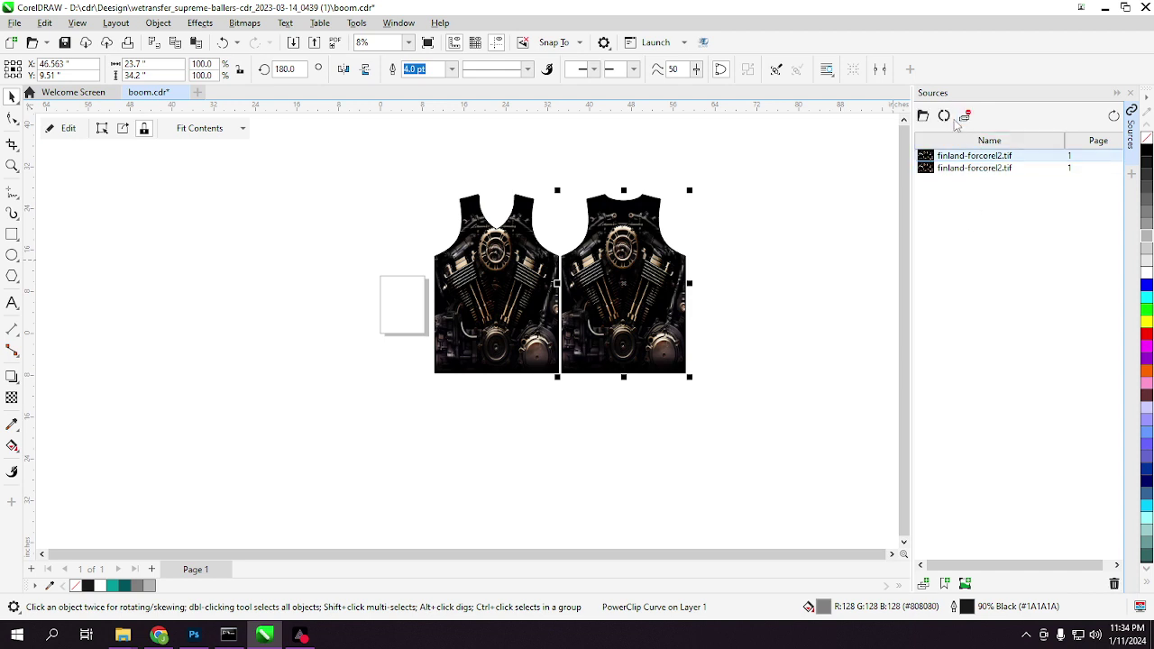
pyautogui.click(944, 116)
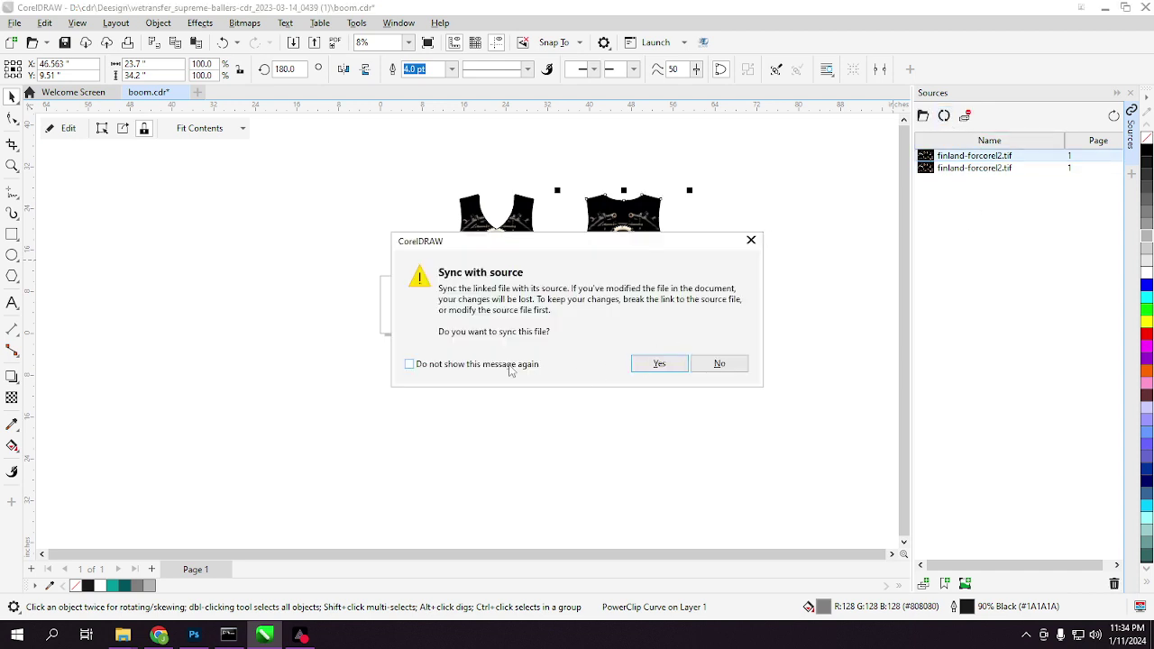
pyautogui.click(638, 364)
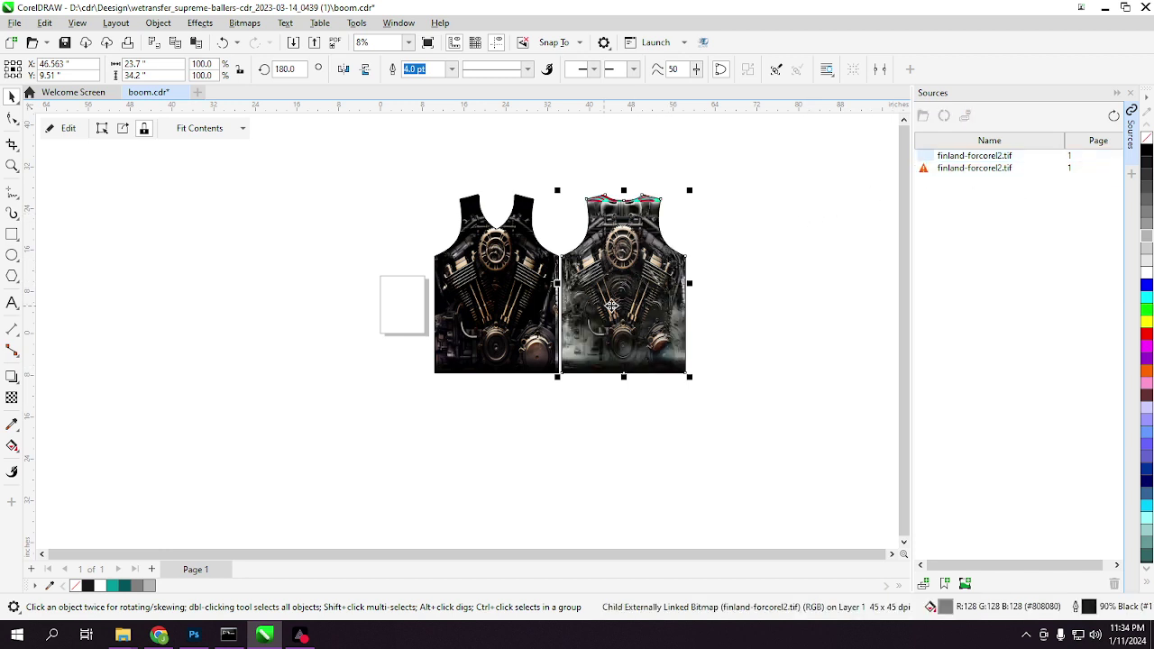
pyautogui.press('Escape')
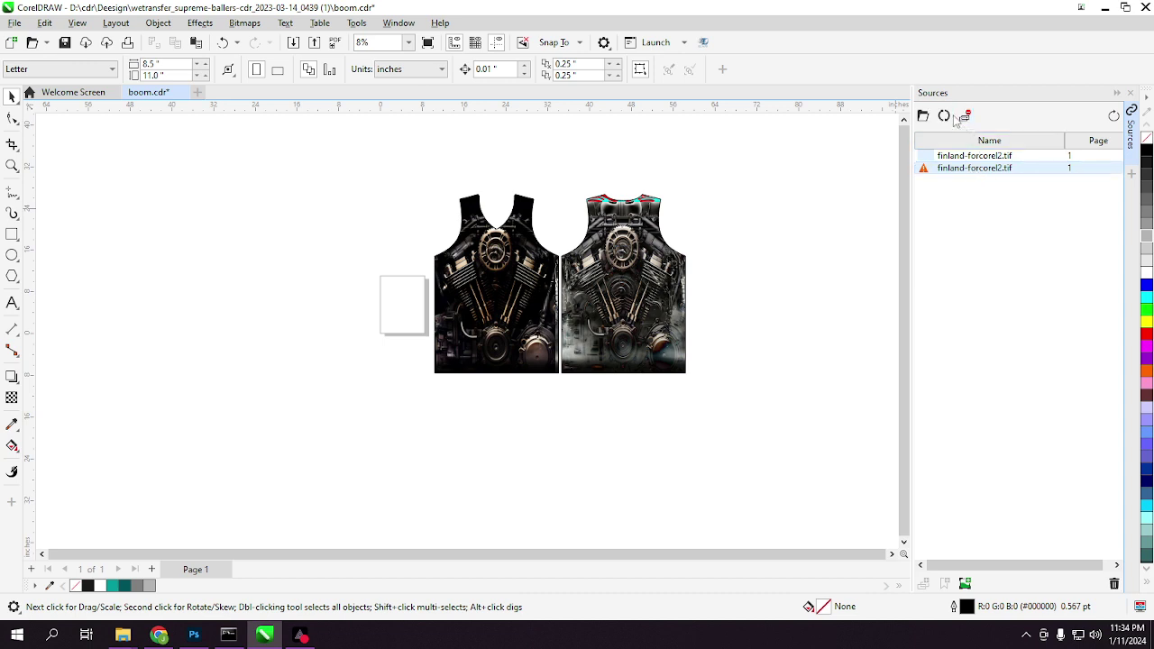
# Sync the second finland-forcorel2.tif link with its source file and check the artwork on both jersey panels.
pyautogui.click(944, 117)
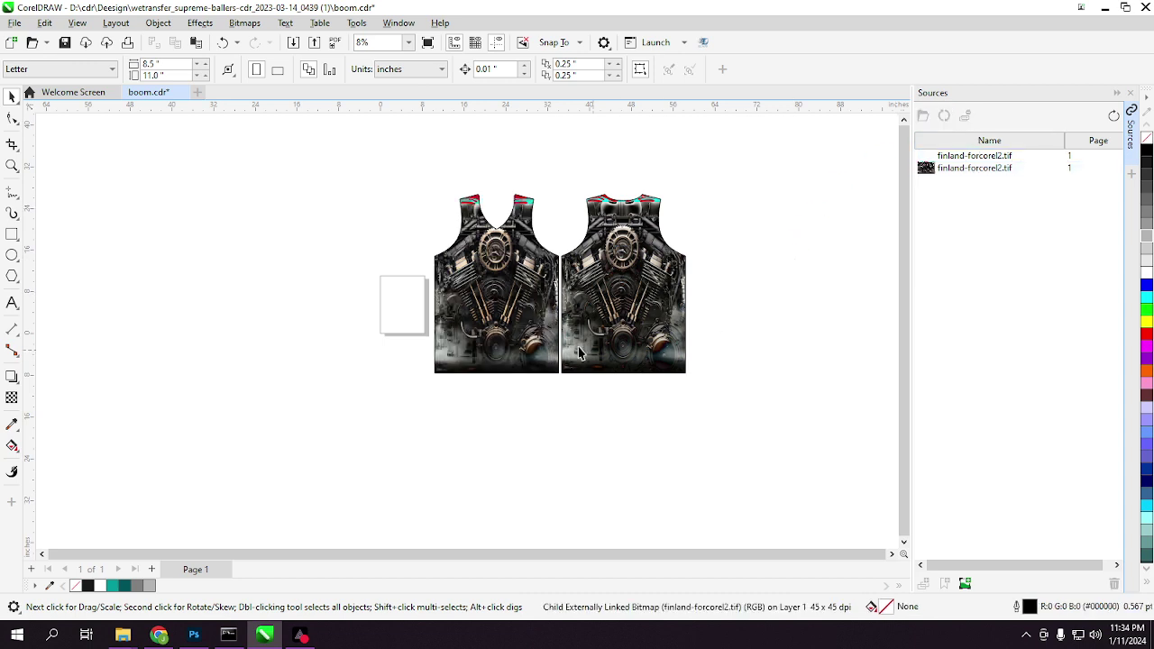
pyautogui.click(520, 334)
pyautogui.click(631, 320)
pyautogui.click(781, 287)
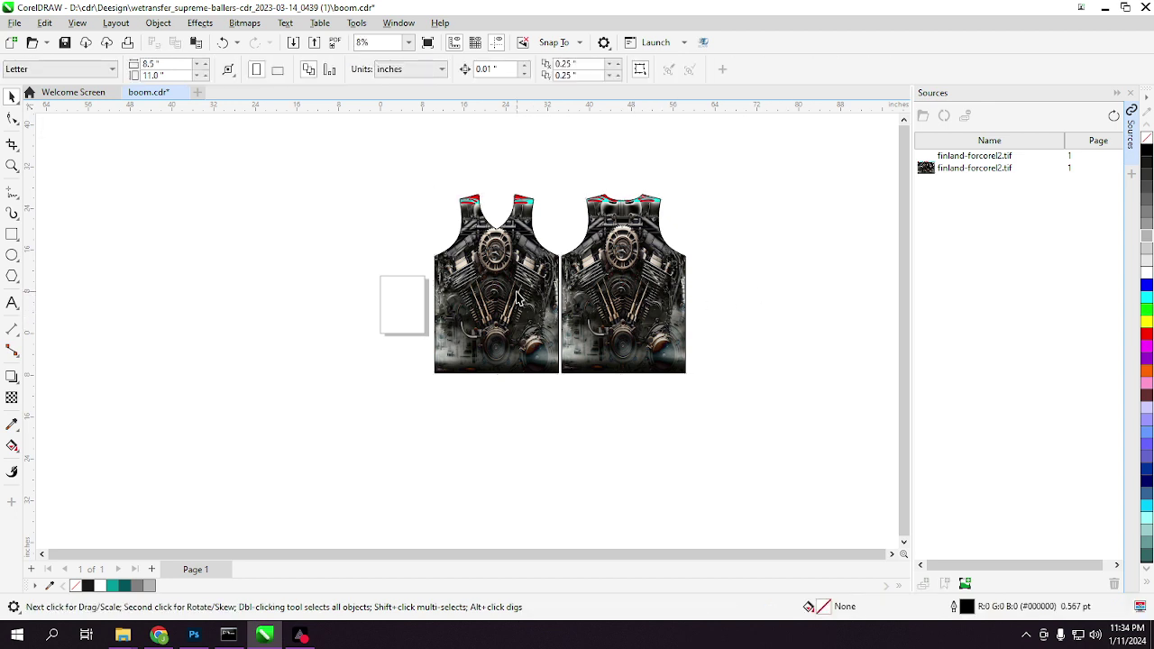
pyautogui.click(637, 289)
pyautogui.click(347, 314)
pyautogui.click(496, 298)
pyautogui.click(665, 285)
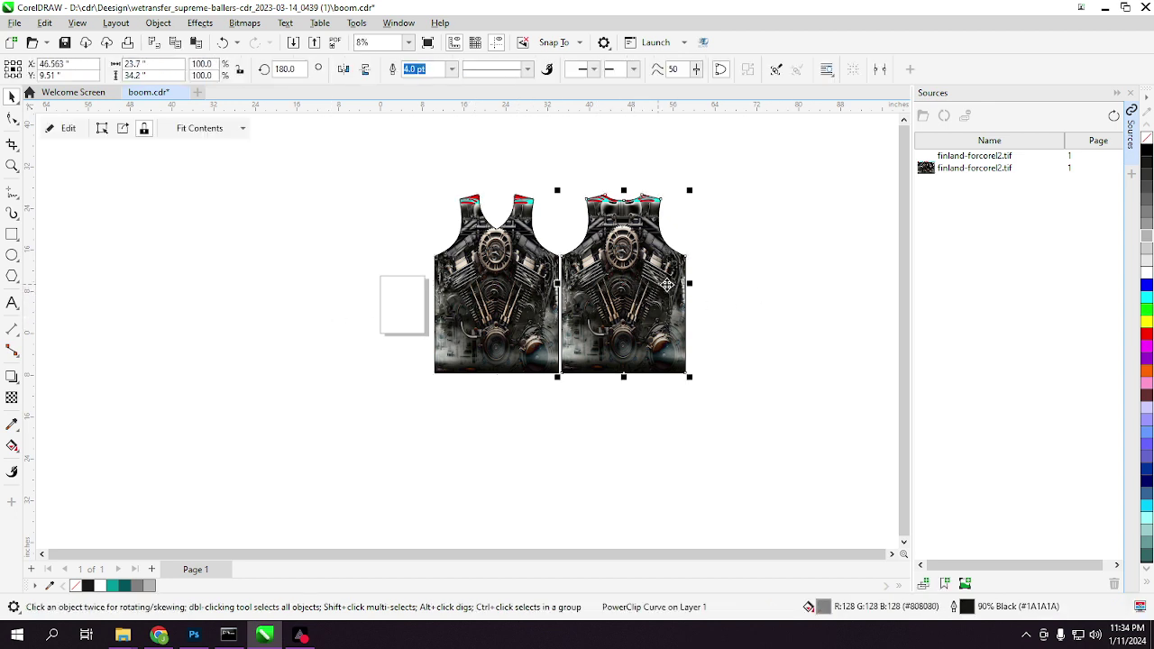
pyautogui.click(689, 304)
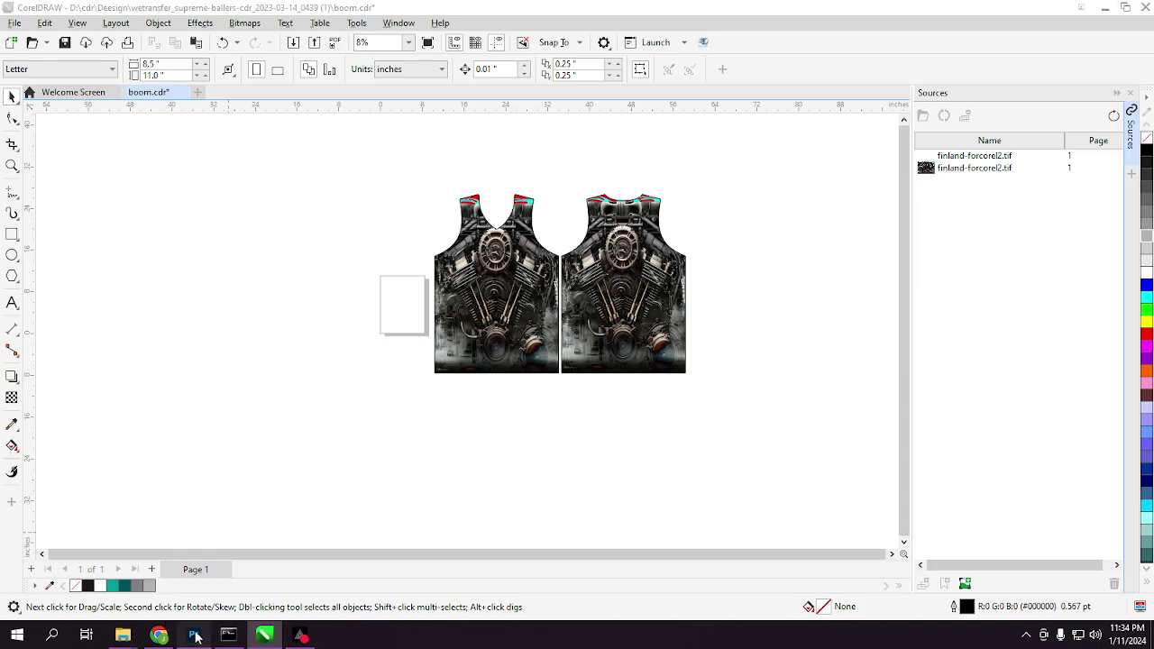
# Switch to Photoshop, undo the last artwork update in finland-forcorel2.tif and save the file.
pyautogui.click(193, 635)
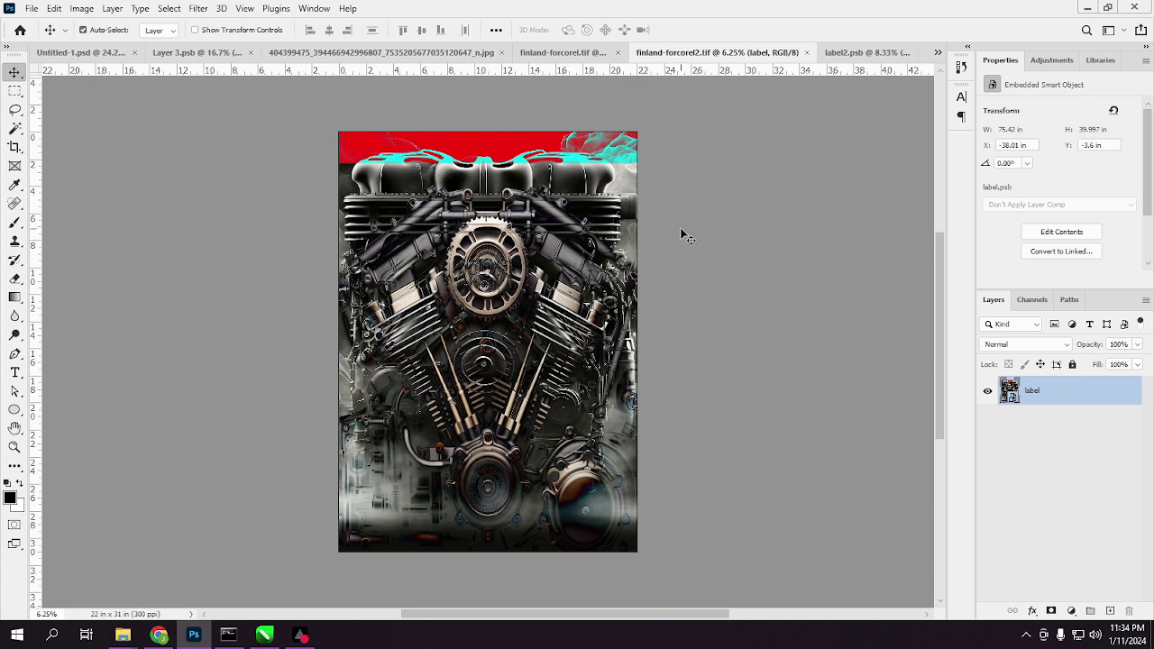
pyautogui.hotkey('ctrl', 'z')
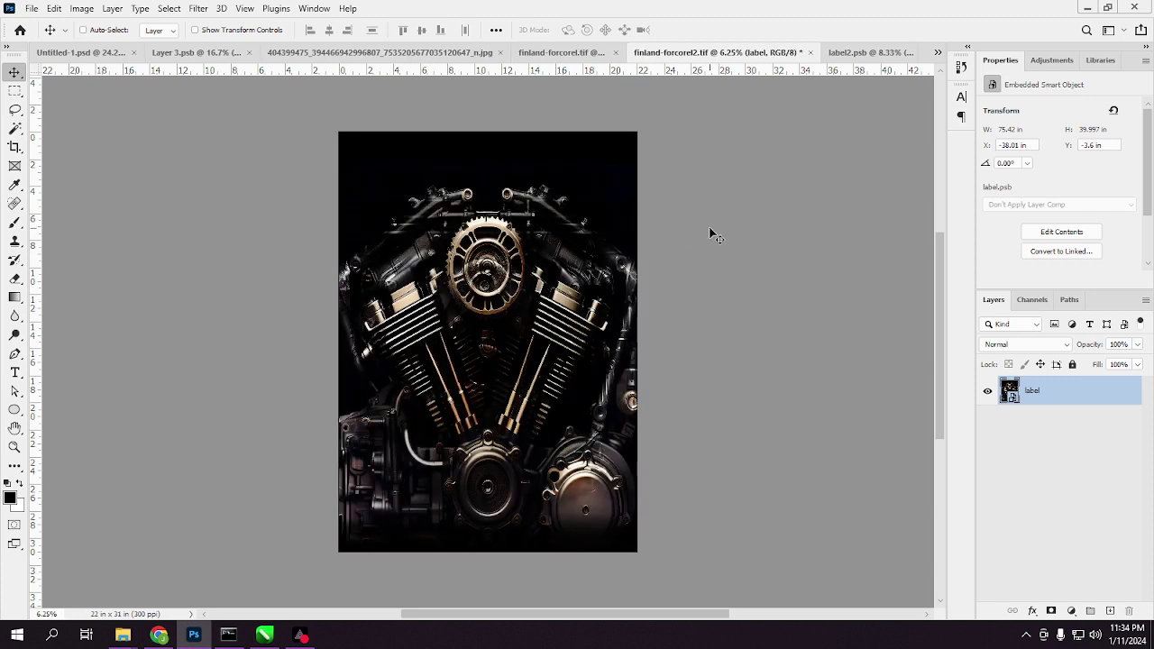
pyautogui.hotkey('ctrl', 's')
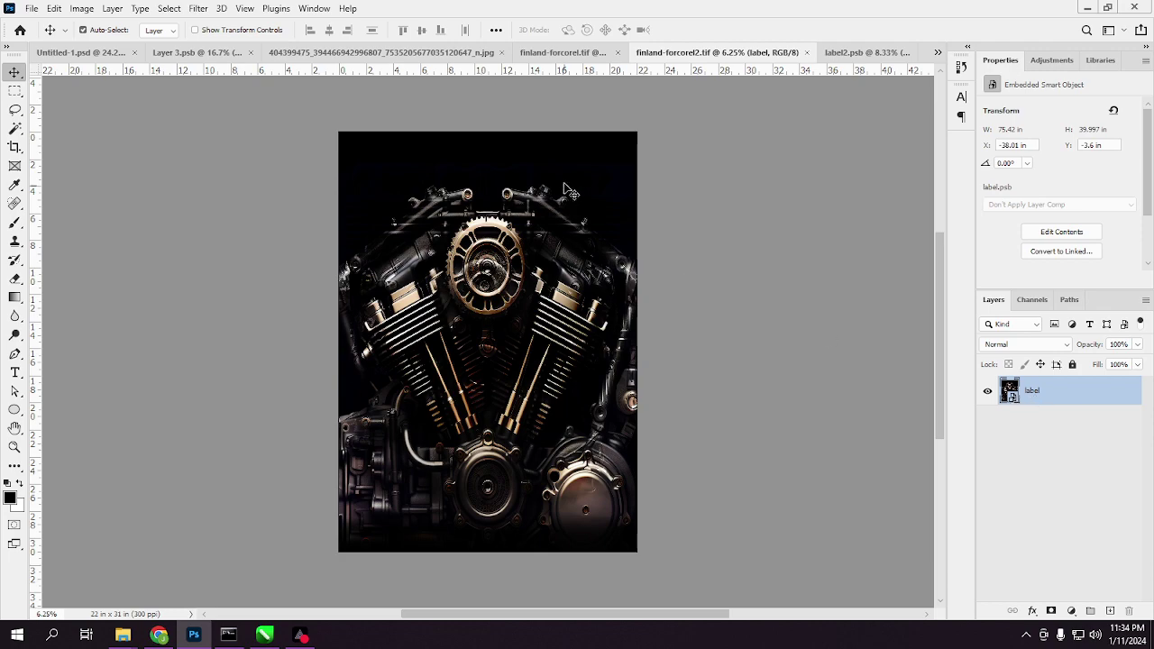
# Switch to CorelDRAW and sync both finland-forcorel2.tif links with their source file.
pyautogui.click(266, 635)
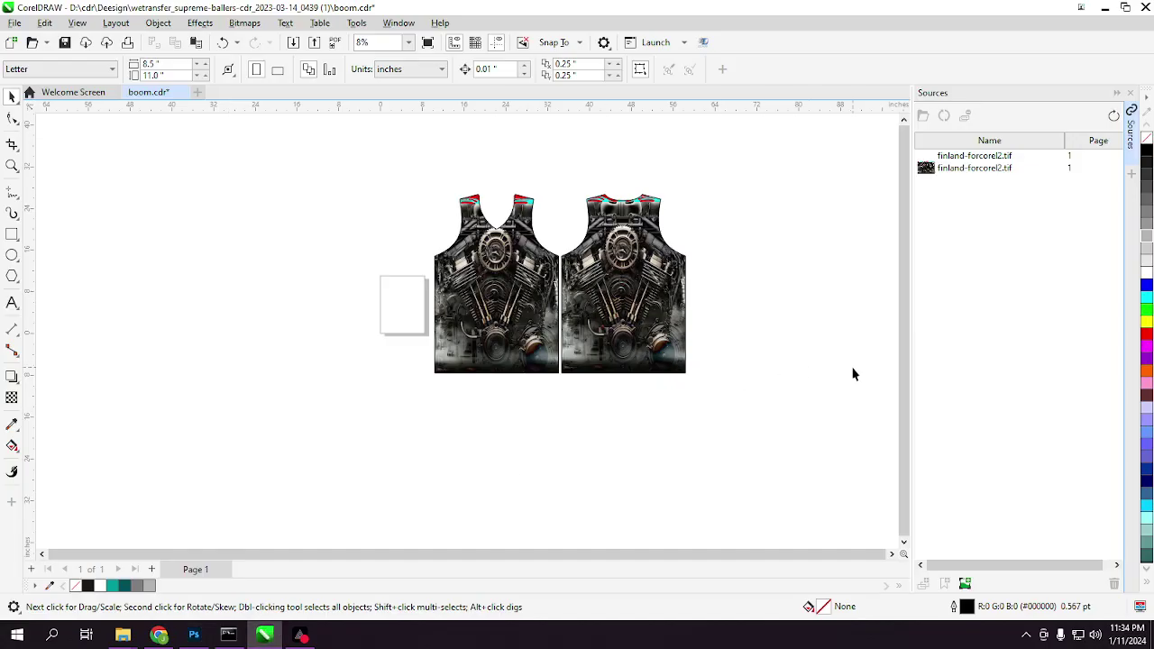
pyautogui.click(991, 156)
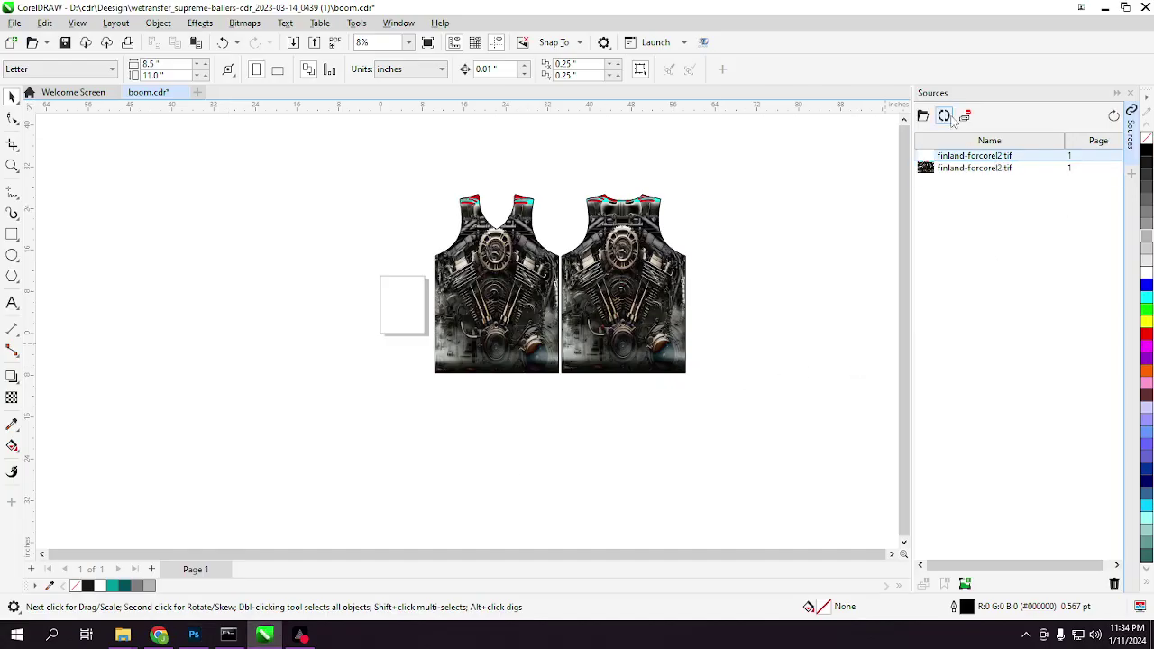
pyautogui.click(947, 118)
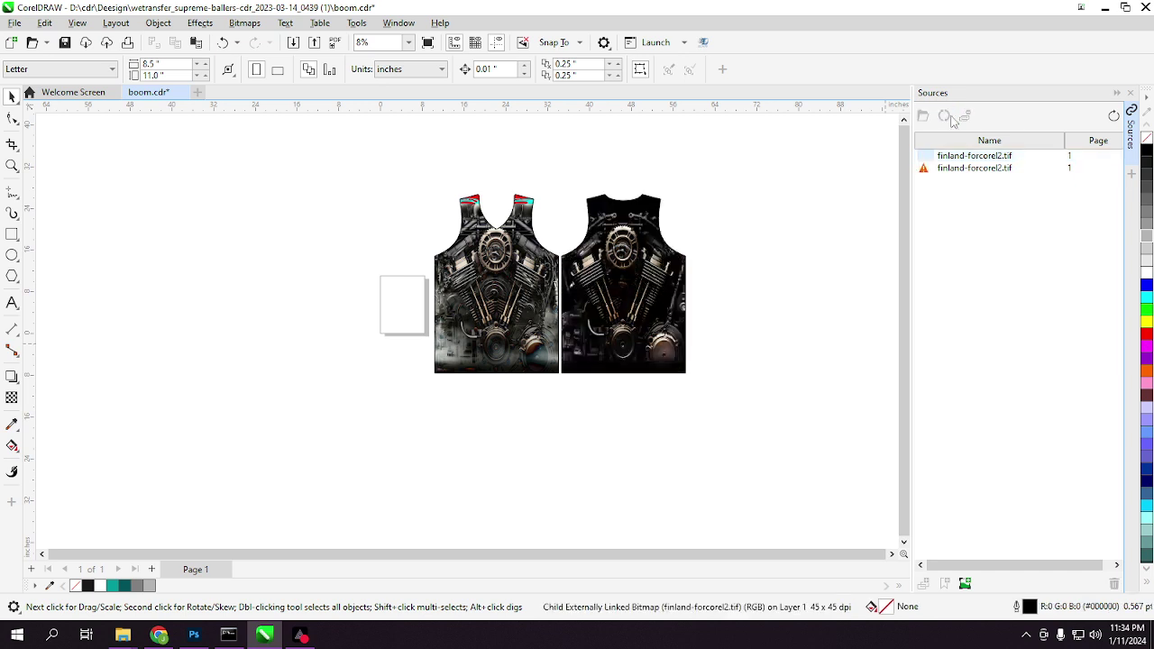
pyautogui.click(956, 172)
pyautogui.click(943, 116)
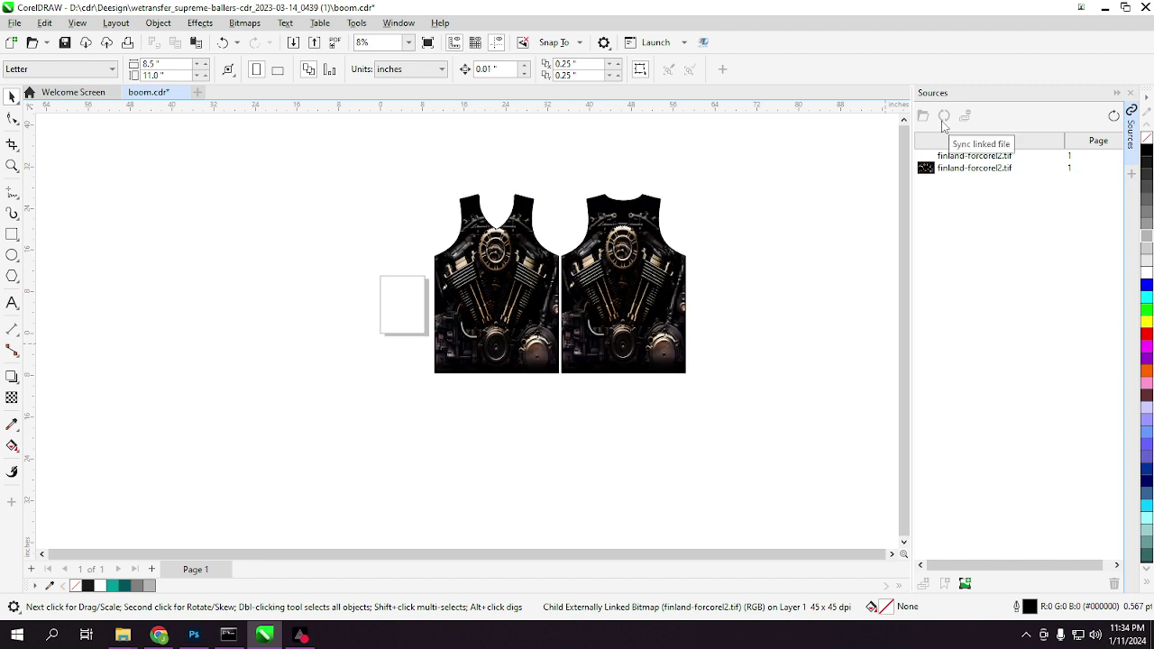
pyautogui.click(735, 206)
pyautogui.moveTo(439, 200); pyautogui.dragTo(755, 404)
pyautogui.moveTo(370, 165); pyautogui.dragTo(754, 416)
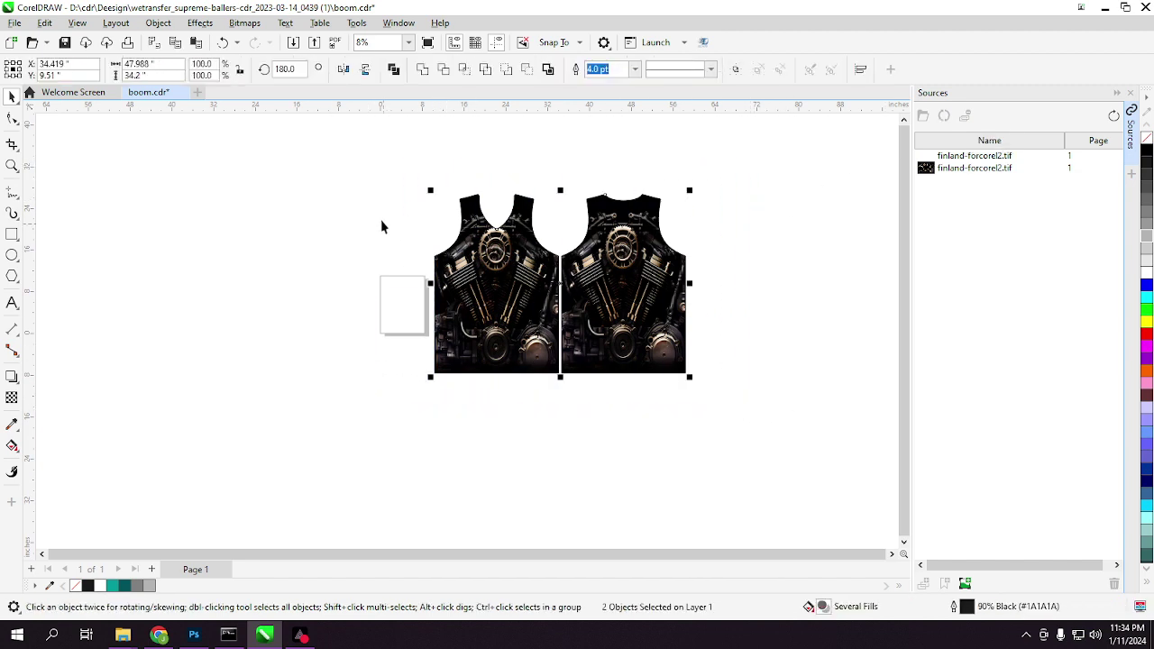
pyautogui.click(401, 190)
pyautogui.click(187, 637)
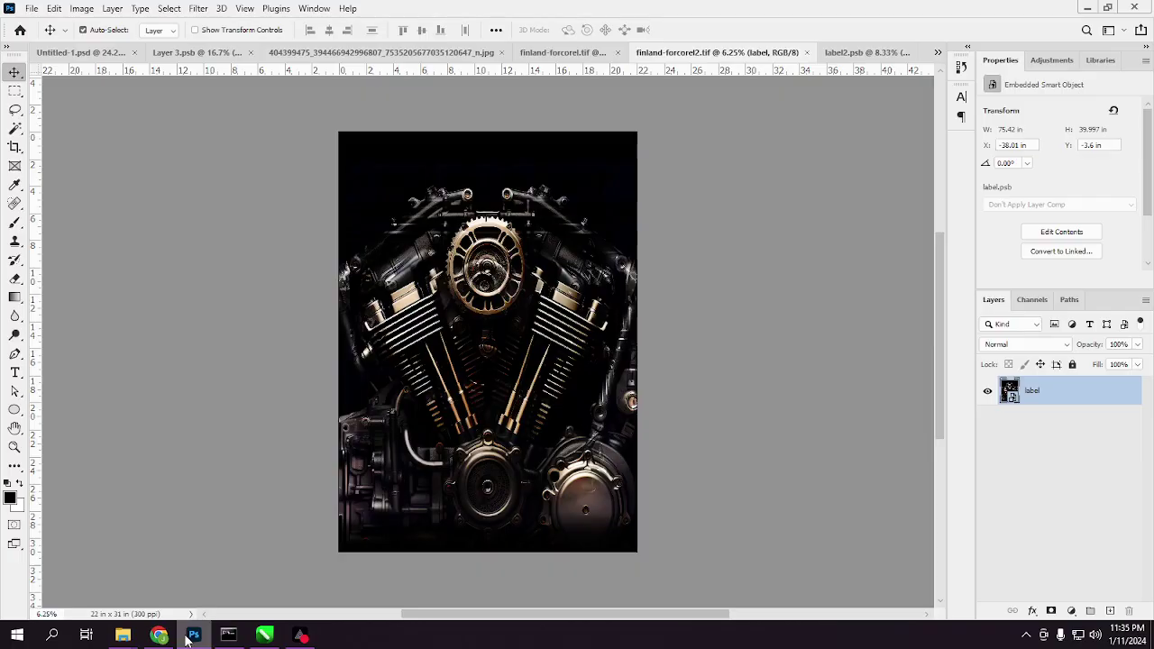
pyautogui.click(188, 638)
# Select both jersey panels, view the size options in the 1click macro and close it without running anything.
pyautogui.moveTo(371, 177); pyautogui.dragTo(721, 411)
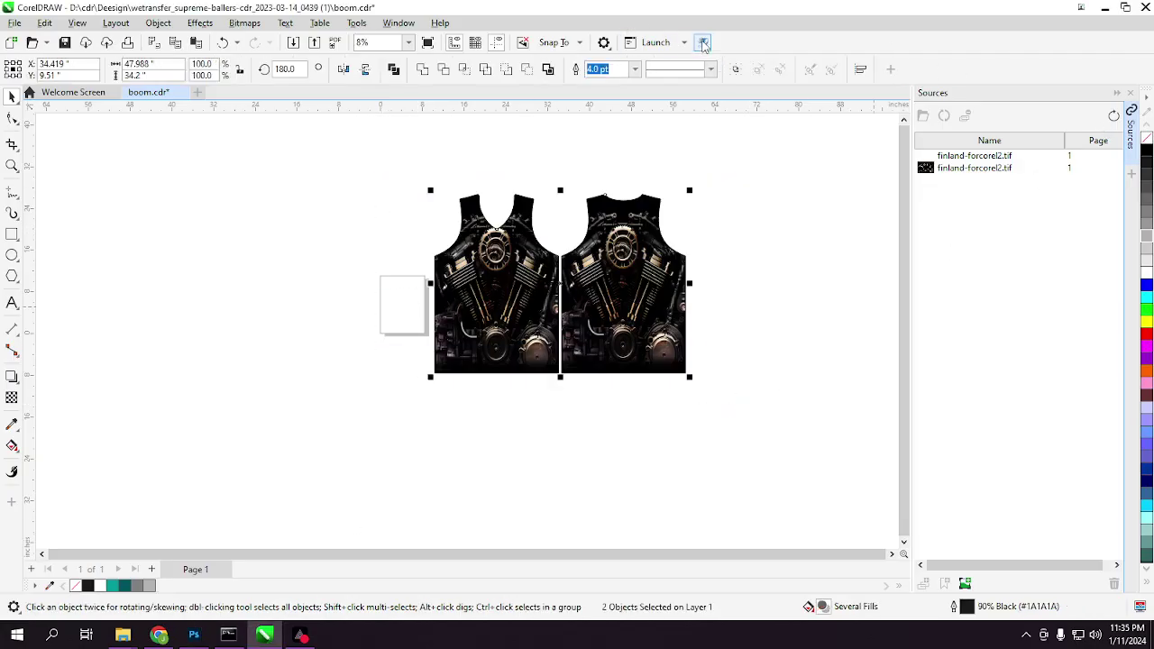
pyautogui.click(703, 43)
pyautogui.moveTo(578, 229); pyautogui.dragTo(848, 169)
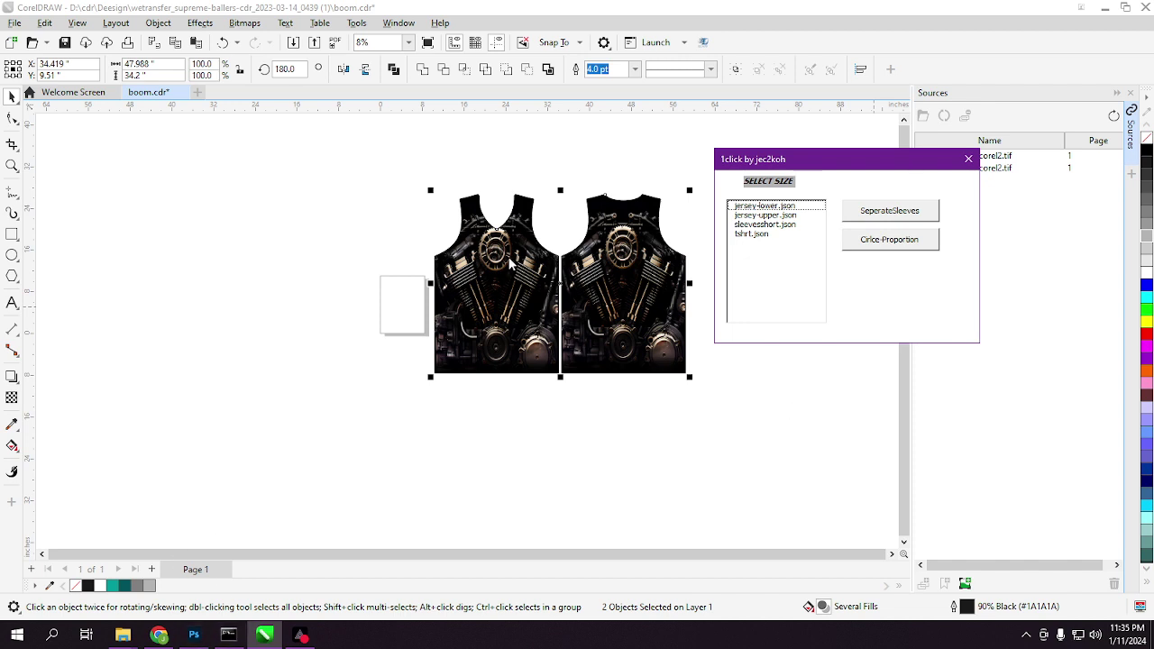
pyautogui.click(968, 162)
pyautogui.click(250, 190)
pyautogui.click(11, 303)
pyautogui.moveTo(143, 321); pyautogui.dragTo(169, 335)
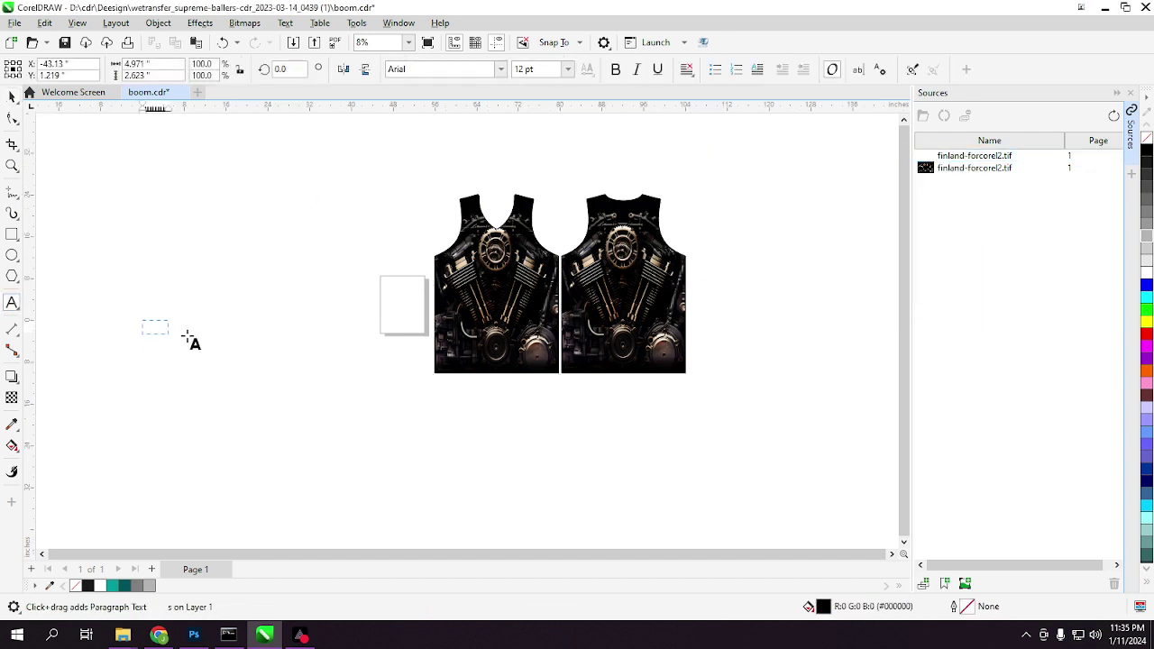
pyautogui.click(197, 344)
pyautogui.click(11, 97)
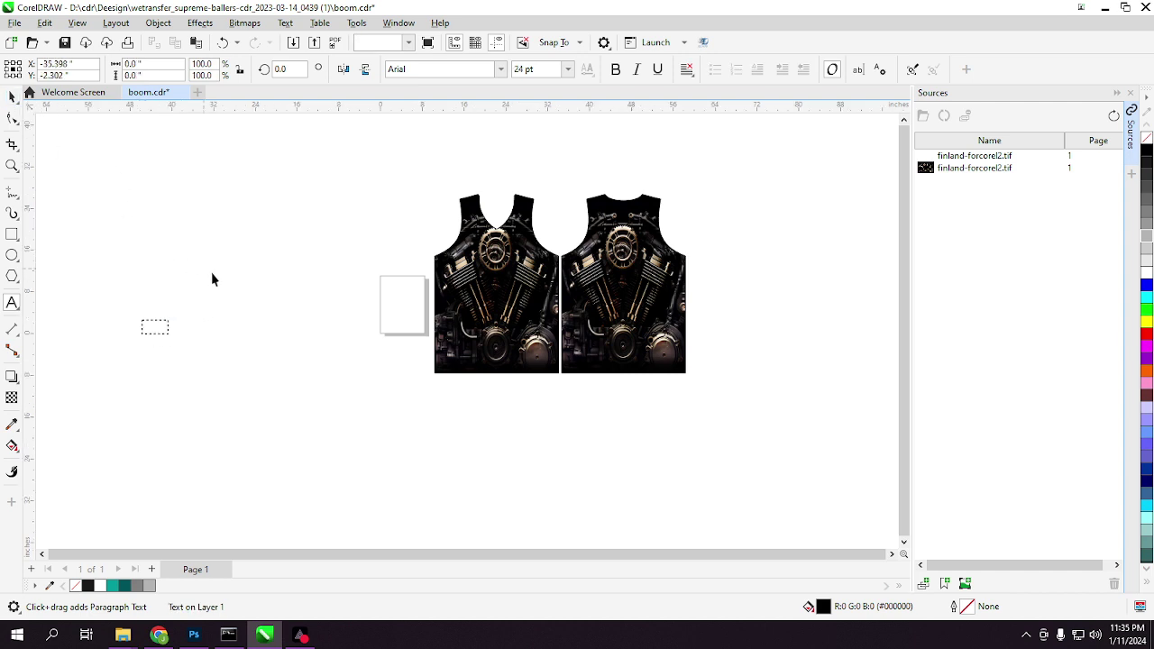
pyautogui.click(159, 329)
pyautogui.press('Delete')
# Add the artistic text "surname3" in the empty area beside the page and enlarge it to about 44 inches wide.
pyautogui.click(12, 303)
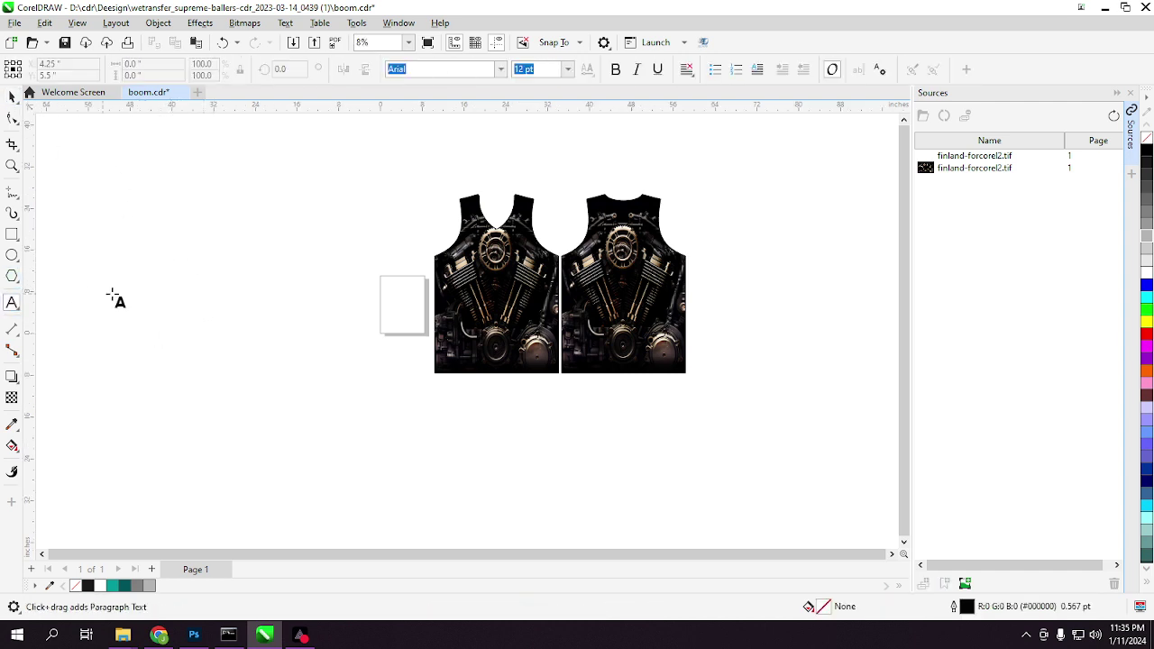
pyautogui.click(126, 290)
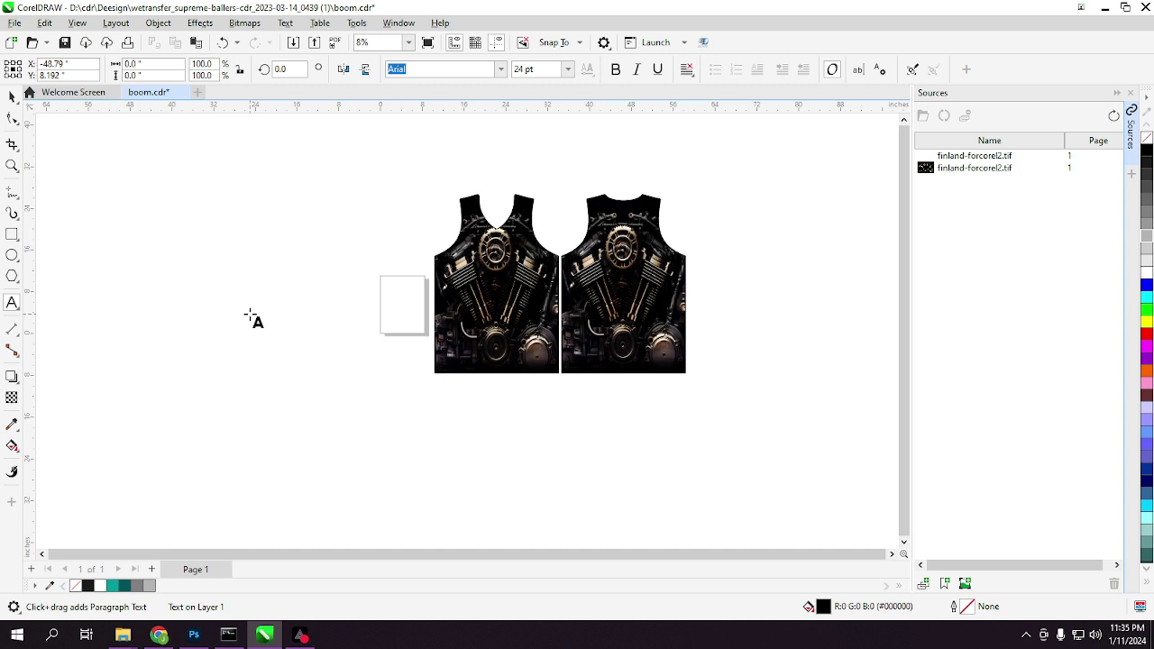
pyautogui.click(11, 97)
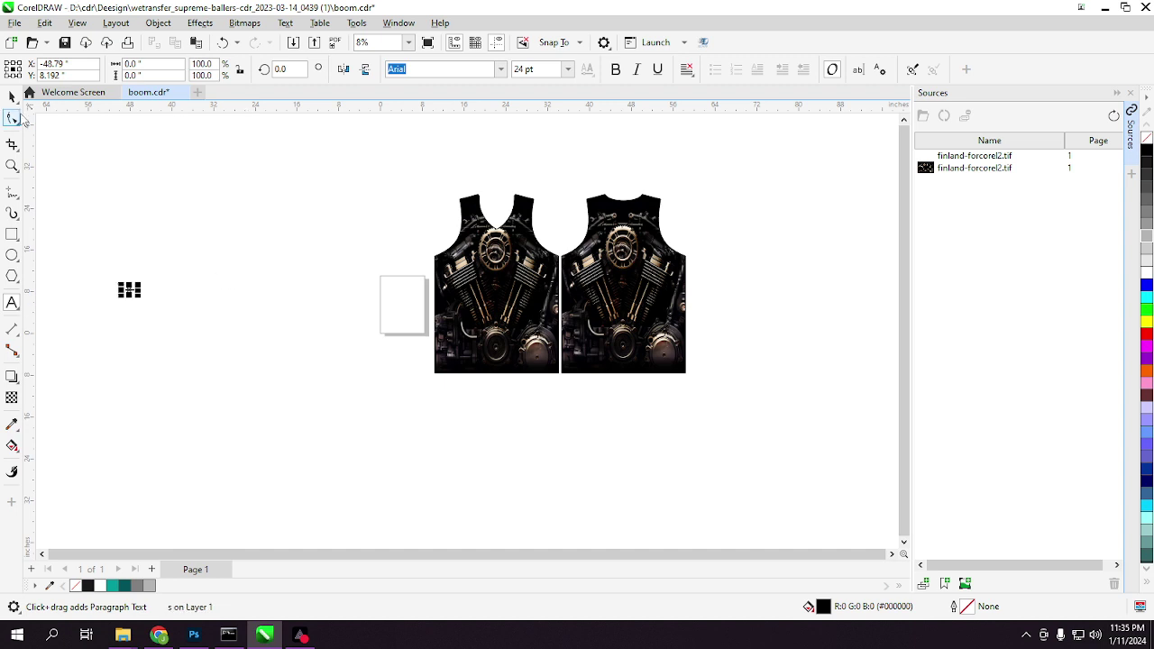
pyautogui.click(153, 314)
pyautogui.click(129, 291)
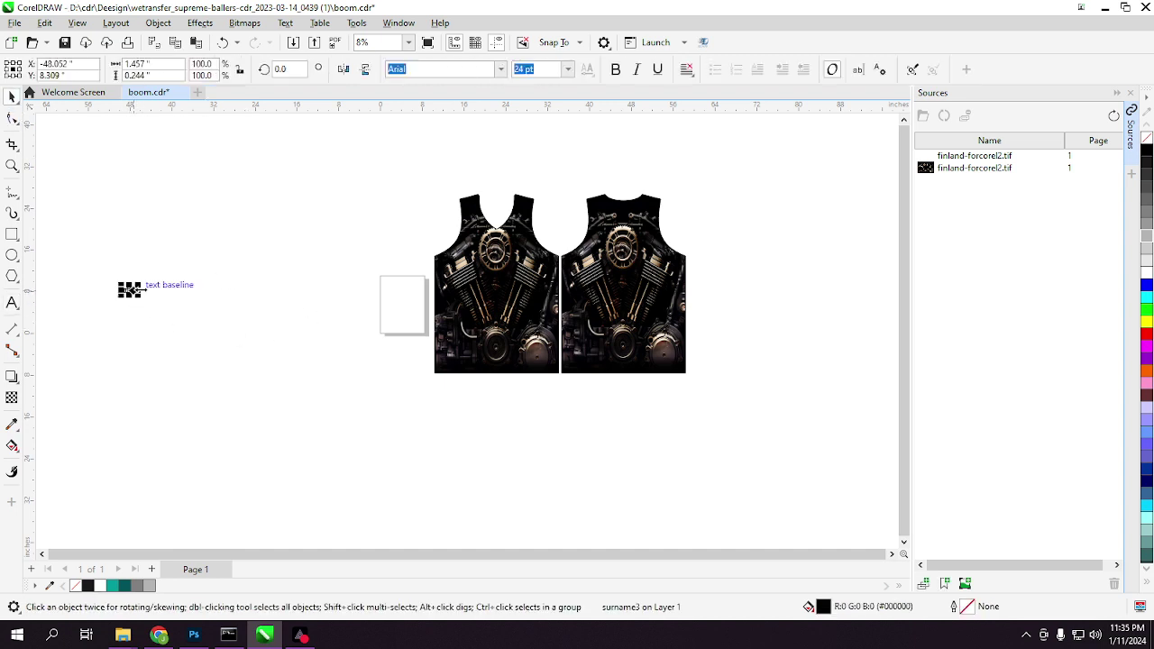
pyautogui.moveTo(139, 282); pyautogui.dragTo(364, 198)
pyautogui.click(287, 292)
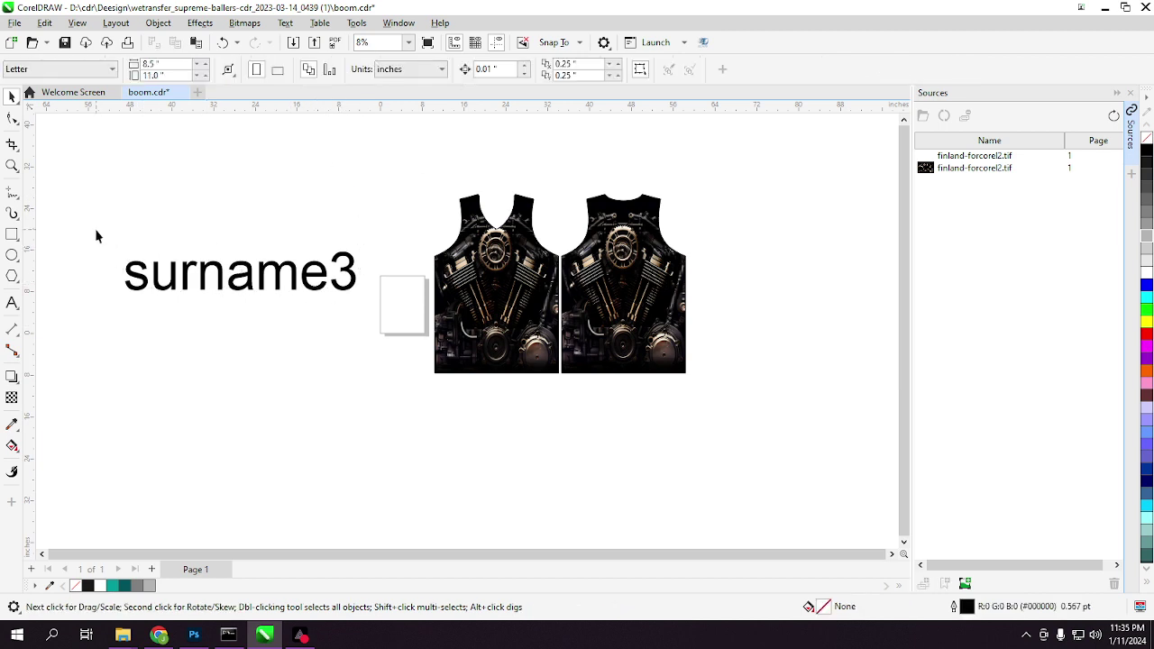
# Change the font of the surname3 text to Cambria Math.
pyautogui.click(133, 270)
pyautogui.click(489, 68)
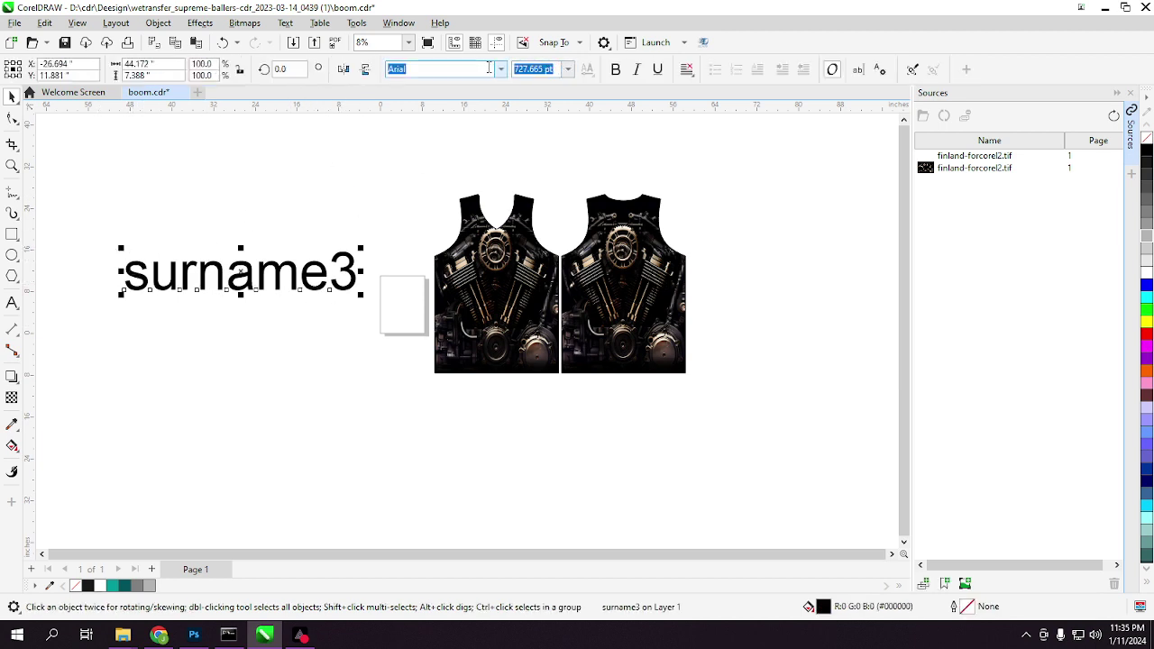
pyautogui.click(501, 70)
pyautogui.scroll(-1, 459, 154)
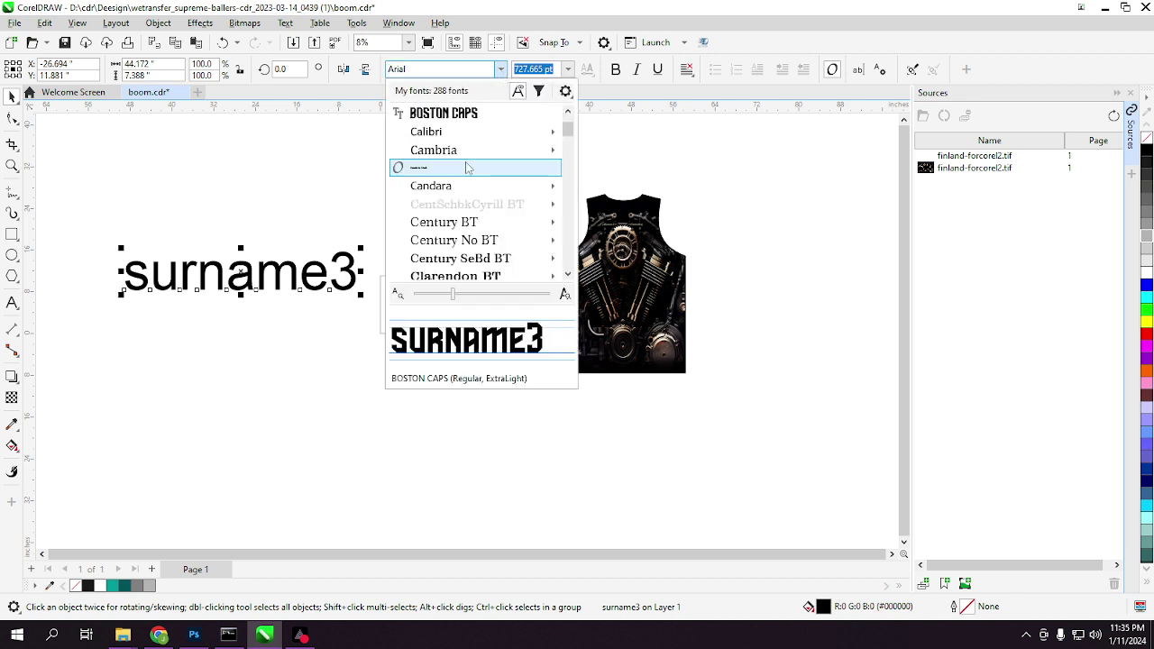
pyautogui.click(451, 165)
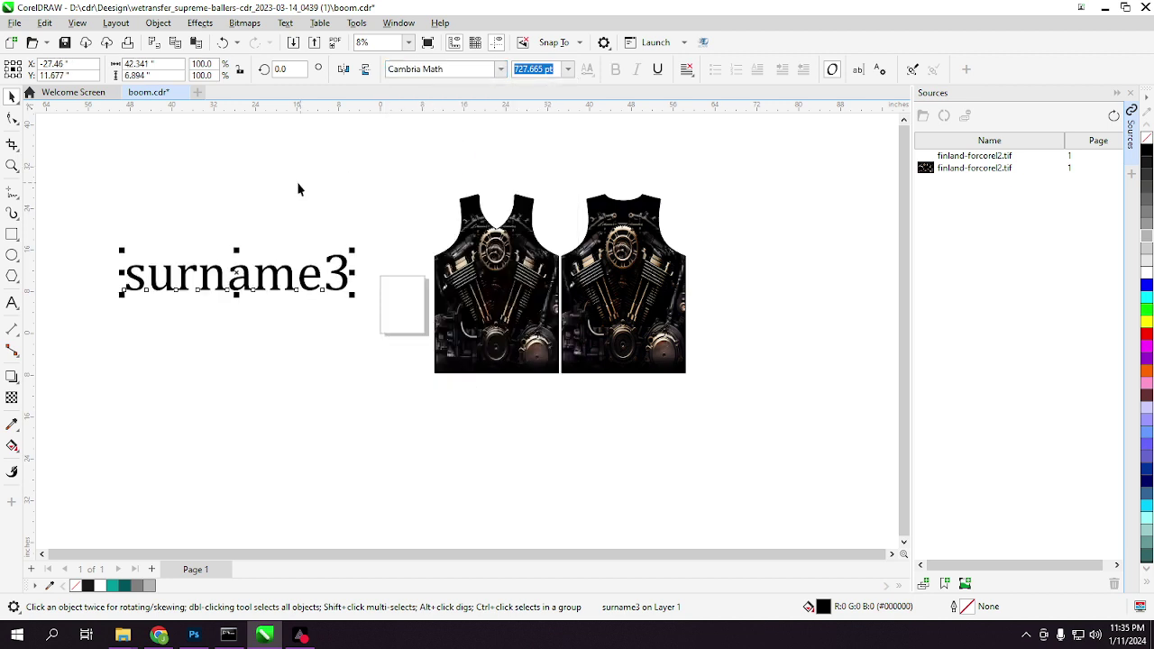
pyautogui.click(13, 377)
pyautogui.moveTo(347, 271); pyautogui.dragTo(315, 294)
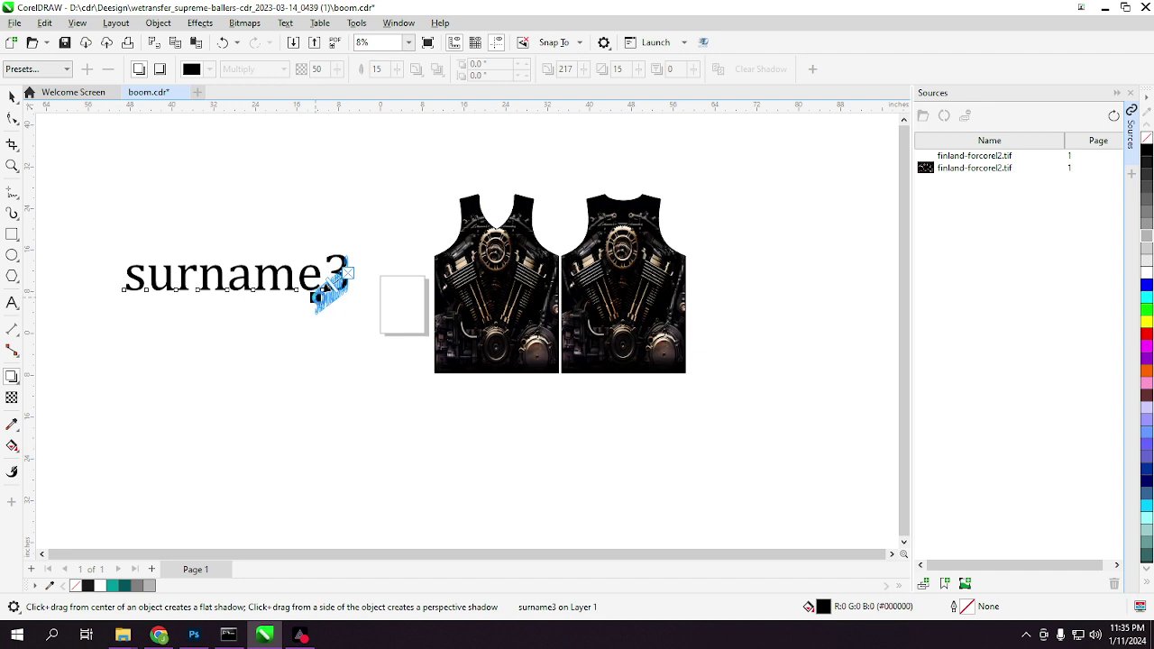
pyautogui.hotkey('ctrl', 'z')
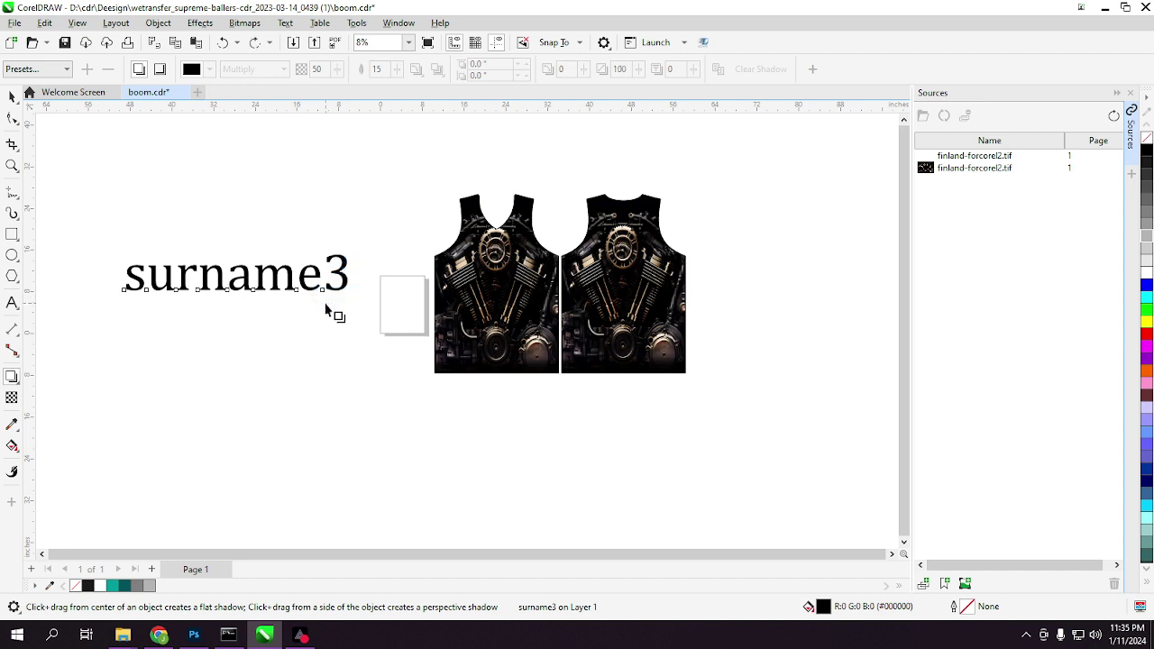
# Activate the Contour tool and fill the surname3 text with the teal colour 009B99.
pyautogui.click(14, 379)
pyautogui.click(64, 393)
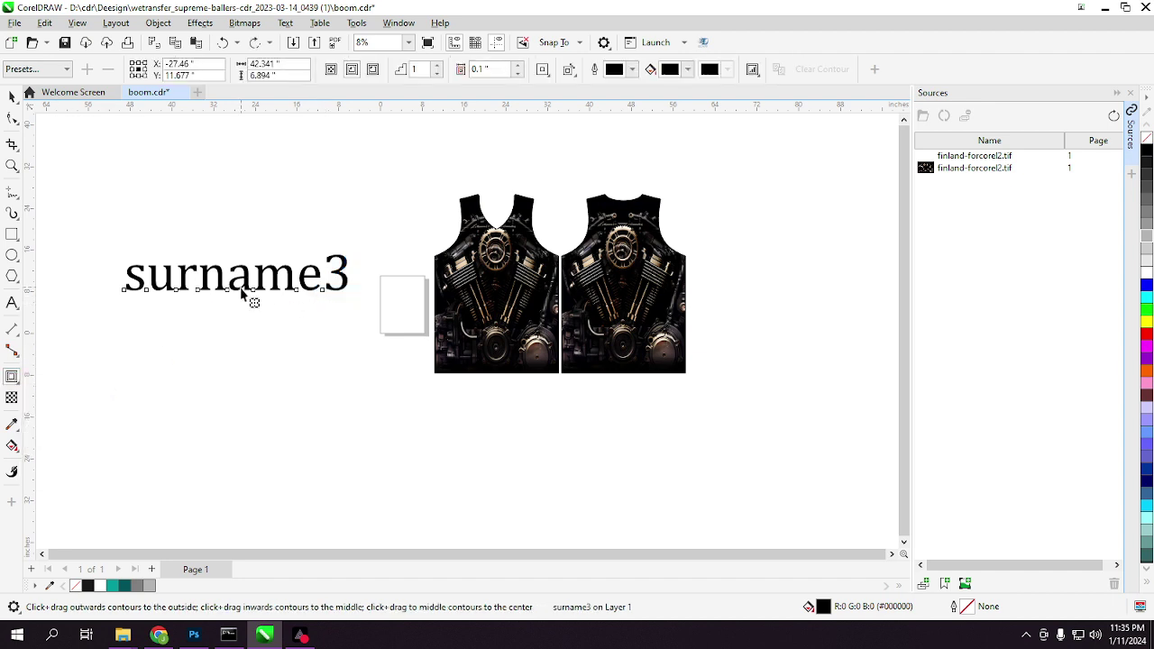
pyautogui.click(115, 588)
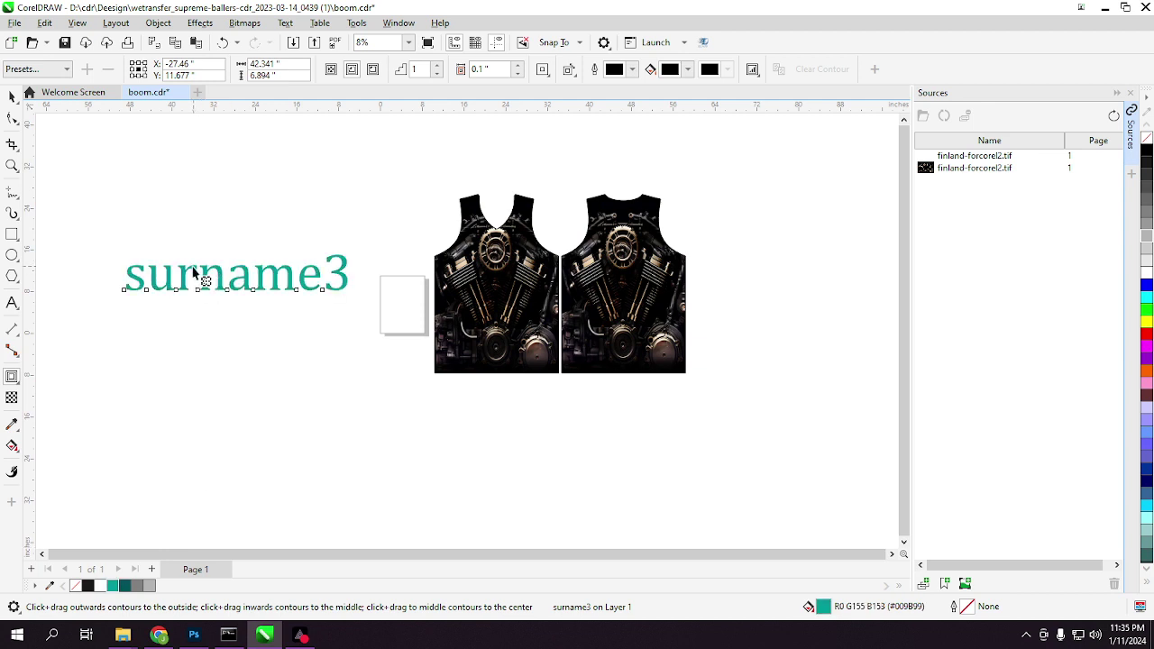
# Try an outward contour of about 0.87 inches around the surname3 text, undo it and check the contour acceleration options.
pyautogui.moveTo(186, 289); pyautogui.dragTo(192, 304)
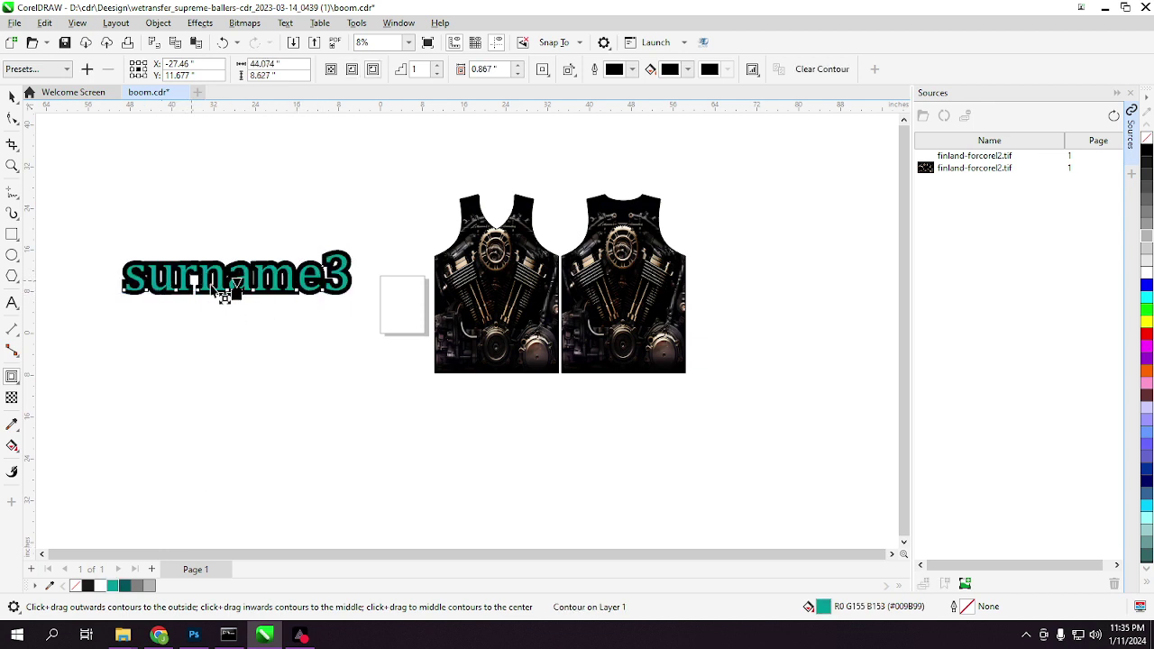
pyautogui.hotkey('ctrl', 'z')
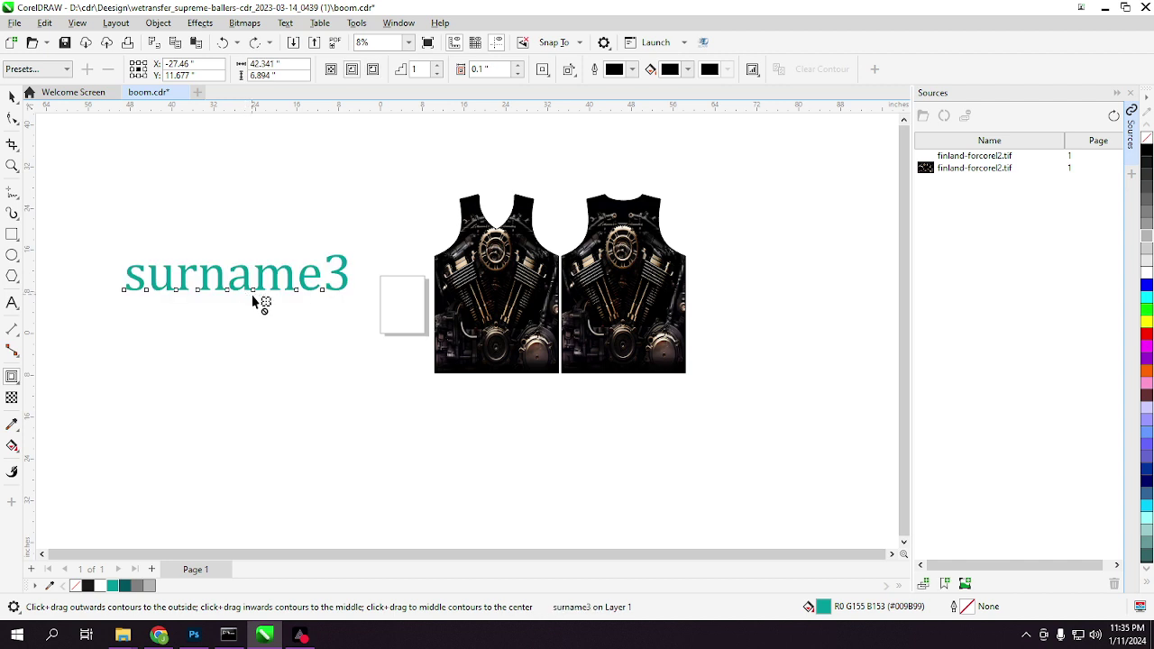
pyautogui.click(753, 70)
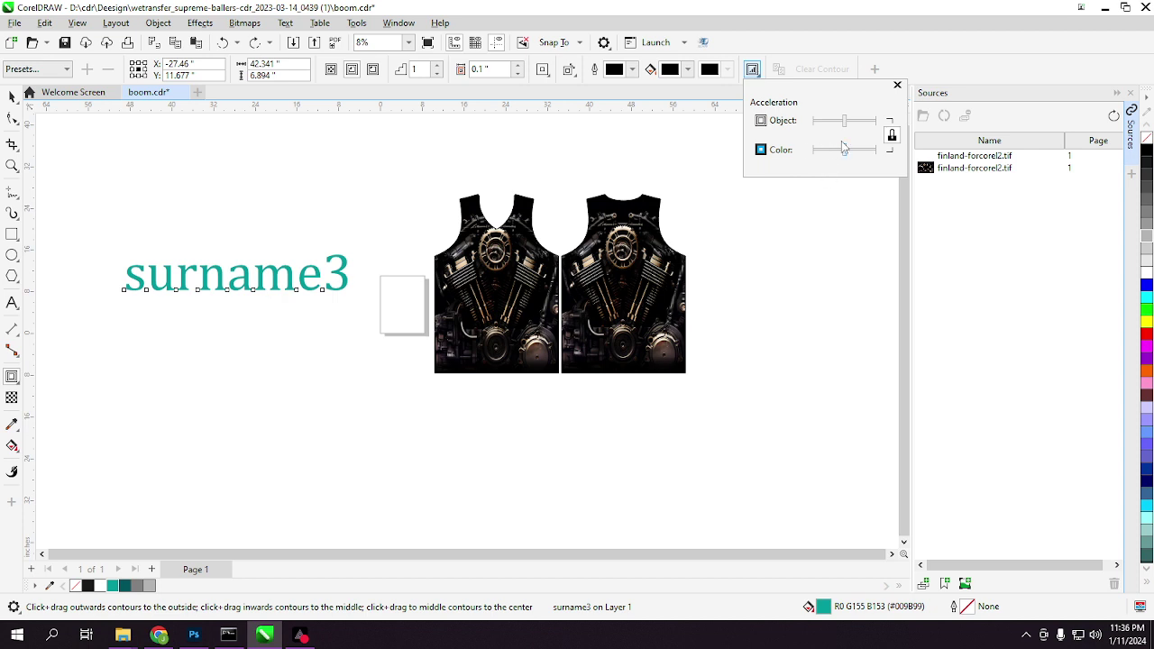
pyautogui.click(752, 70)
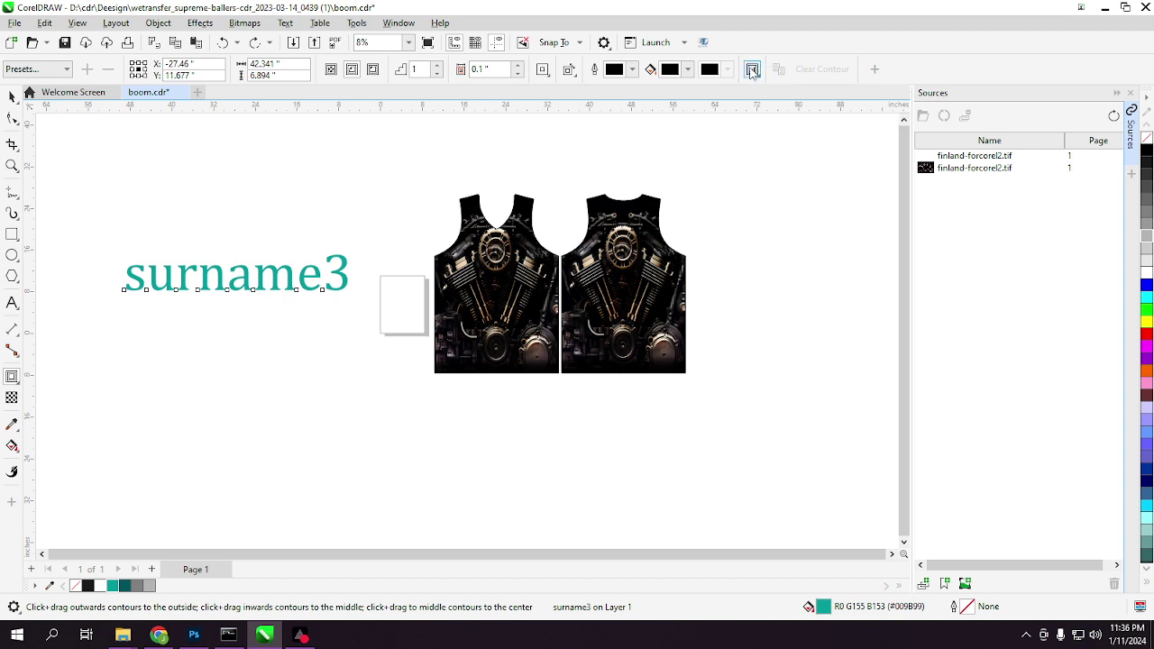
# Set the contour fill colour of the surname3 text to red.
pyautogui.click(686, 70)
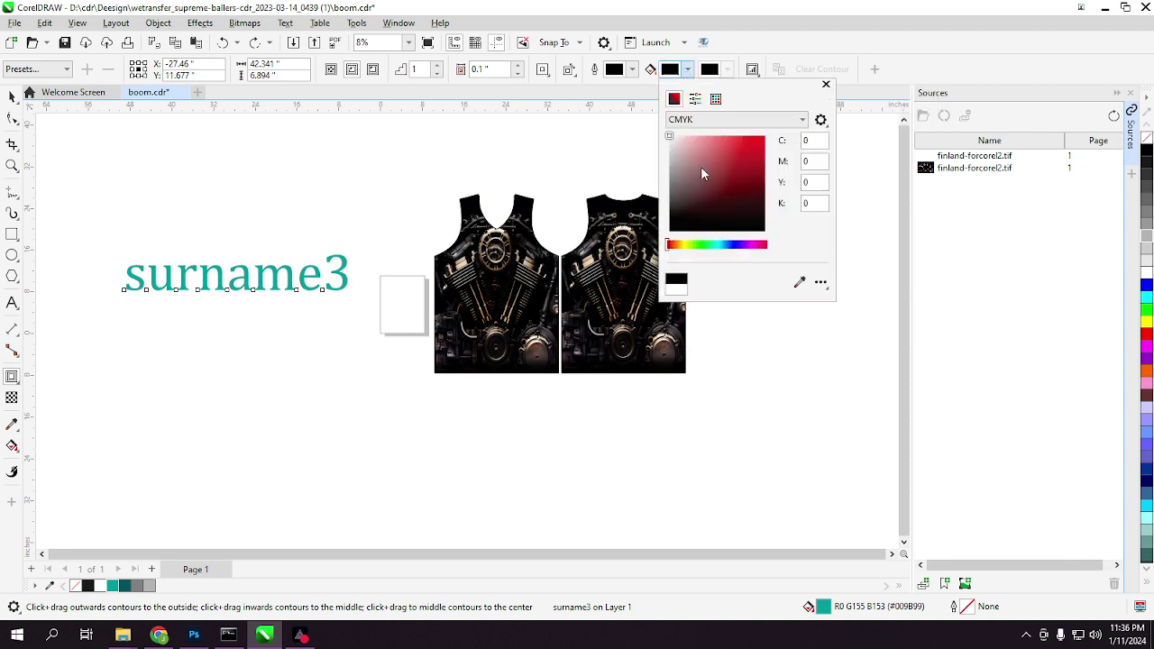
pyautogui.moveTo(702, 174); pyautogui.dragTo(764, 160)
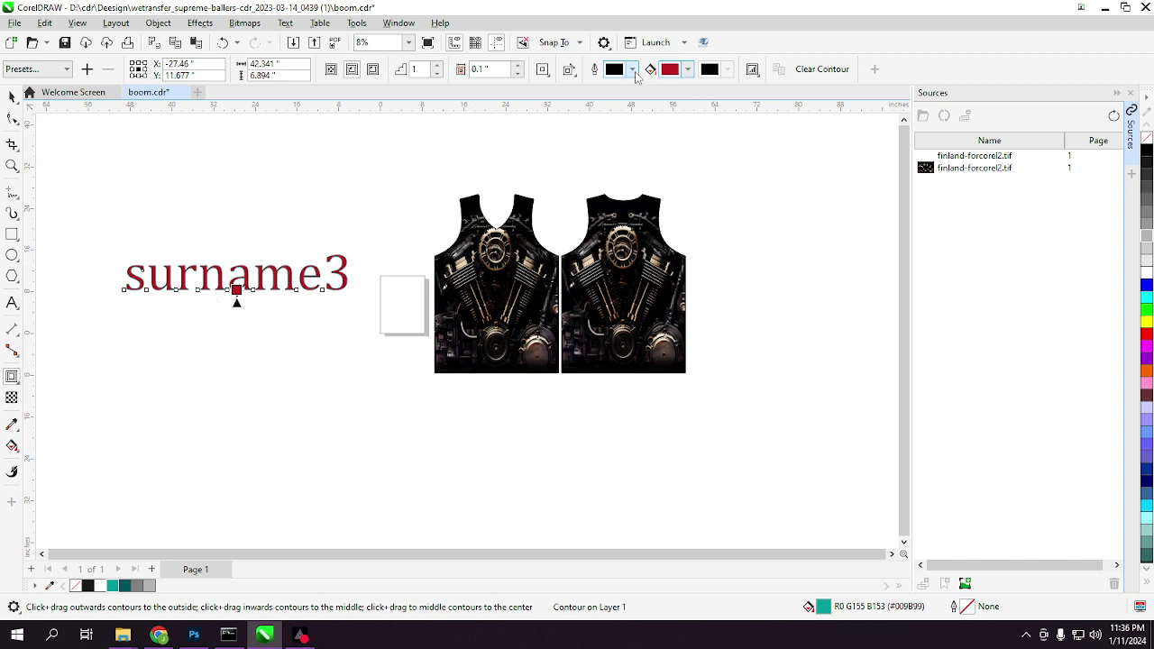
# Create a one-step outward contour of about 1.7 inches around the surname3 text.
pyautogui.moveTo(231, 295); pyautogui.dragTo(232, 311)
pyautogui.click(239, 315)
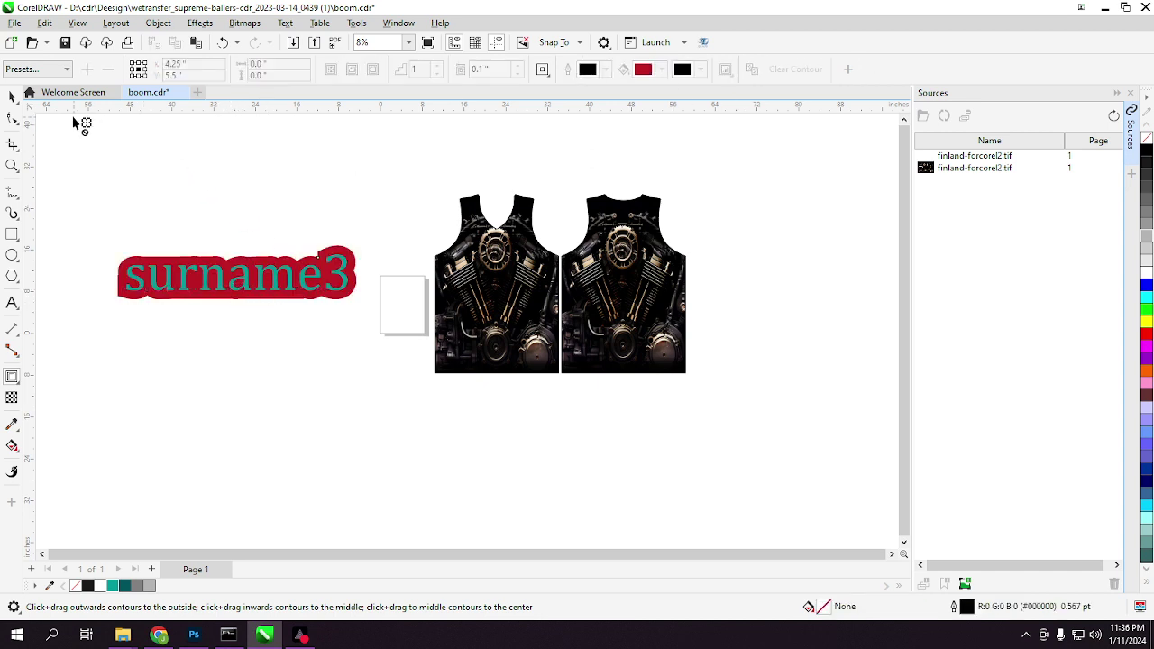
pyautogui.click(12, 96)
pyautogui.click(220, 283)
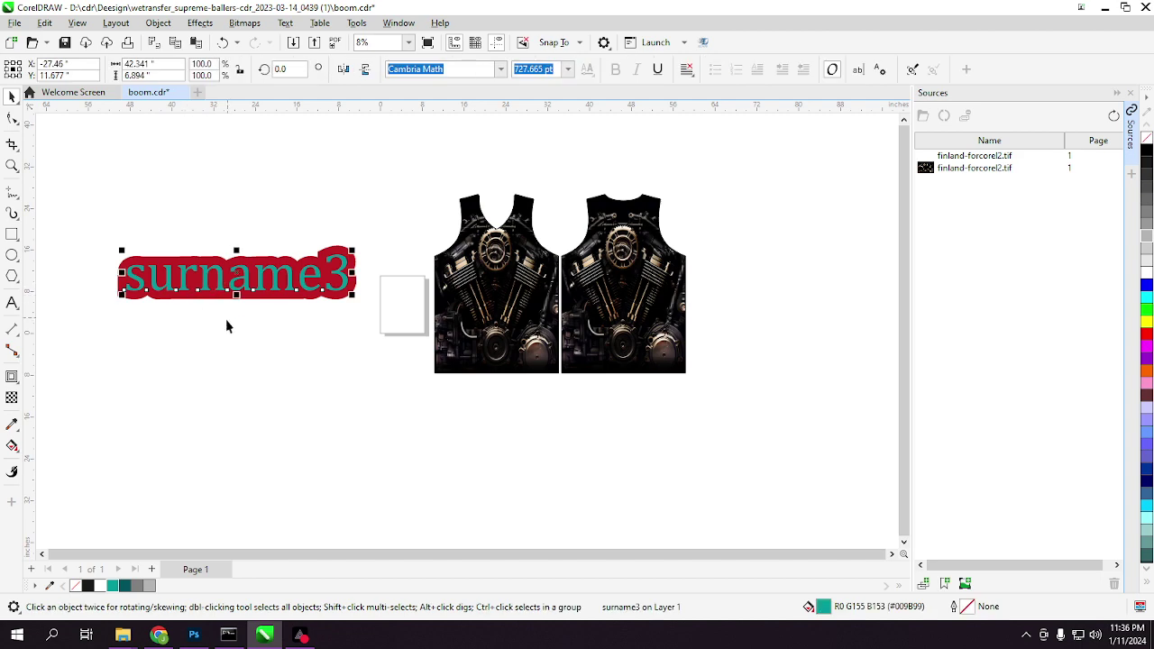
# Reduce the surname3 contour offset to about 0.64 inches.
pyautogui.scroll(5, 258, 324)
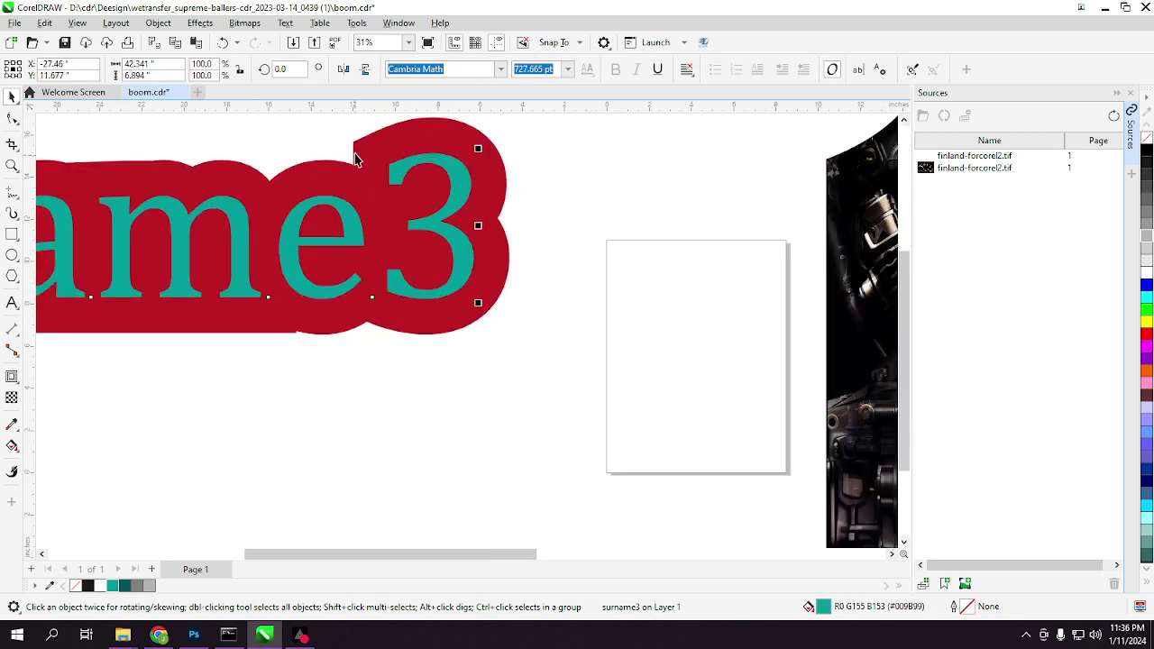
pyautogui.click(402, 321)
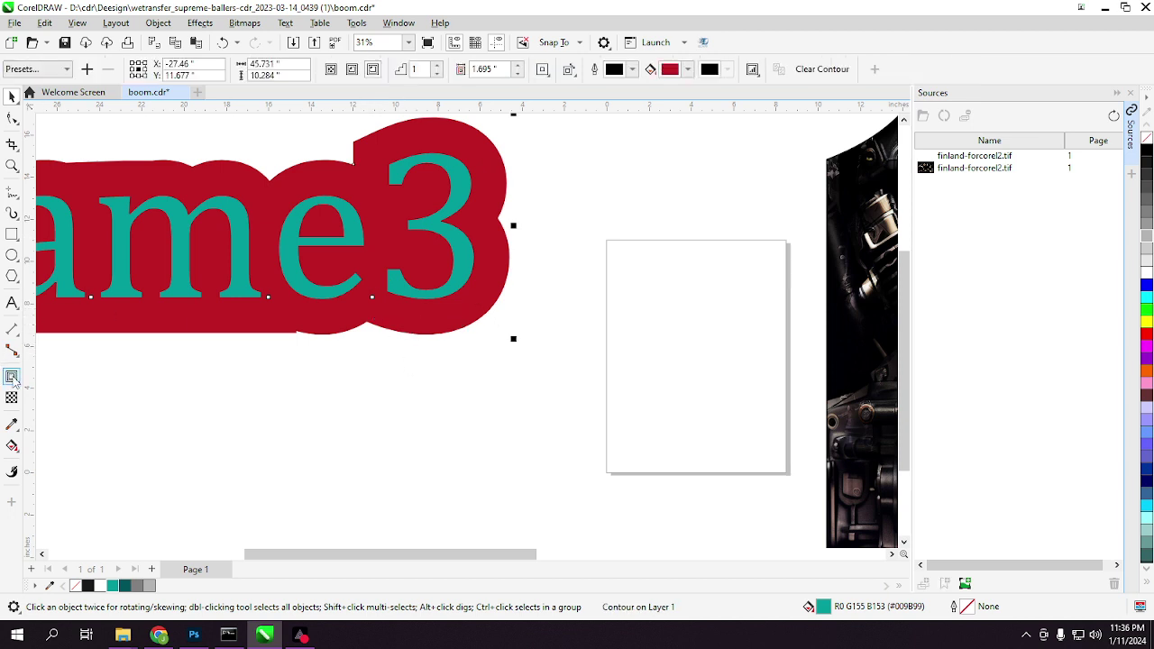
pyautogui.click(11, 377)
pyautogui.moveTo(420, 342); pyautogui.dragTo(412, 316)
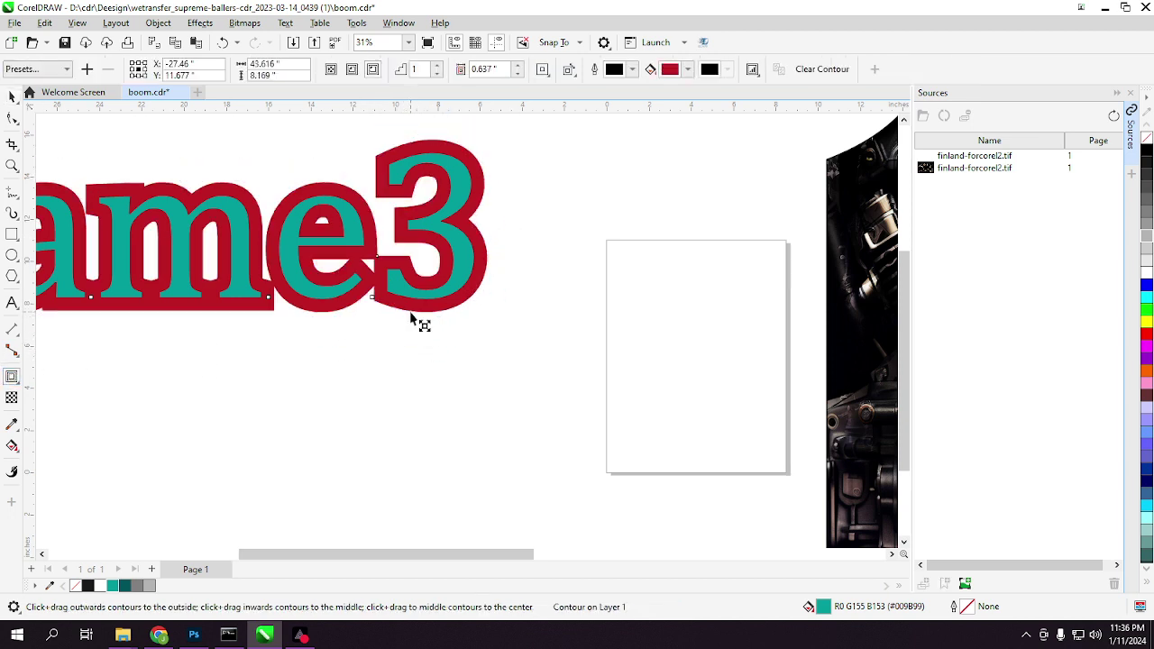
pyautogui.click(11, 97)
pyautogui.click(349, 158)
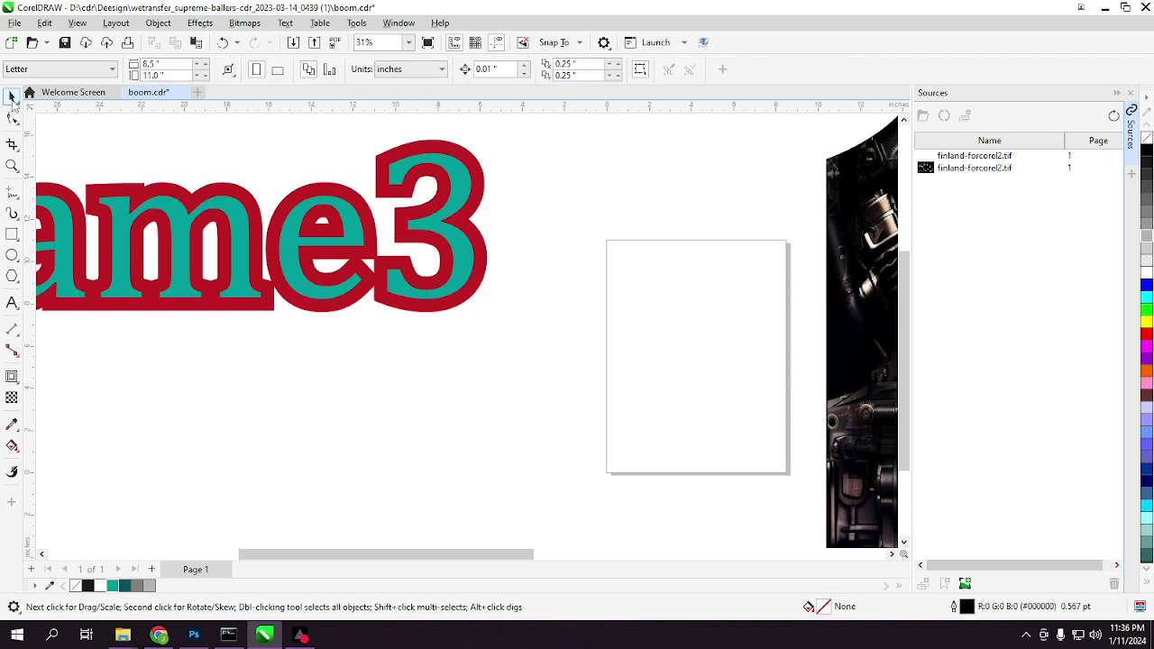
# Move the contoured surname3 text up to about Y 20 inches and select it together with its contour.
pyautogui.scroll(-3, 275, 439)
pyautogui.scroll(-1, 268, 436)
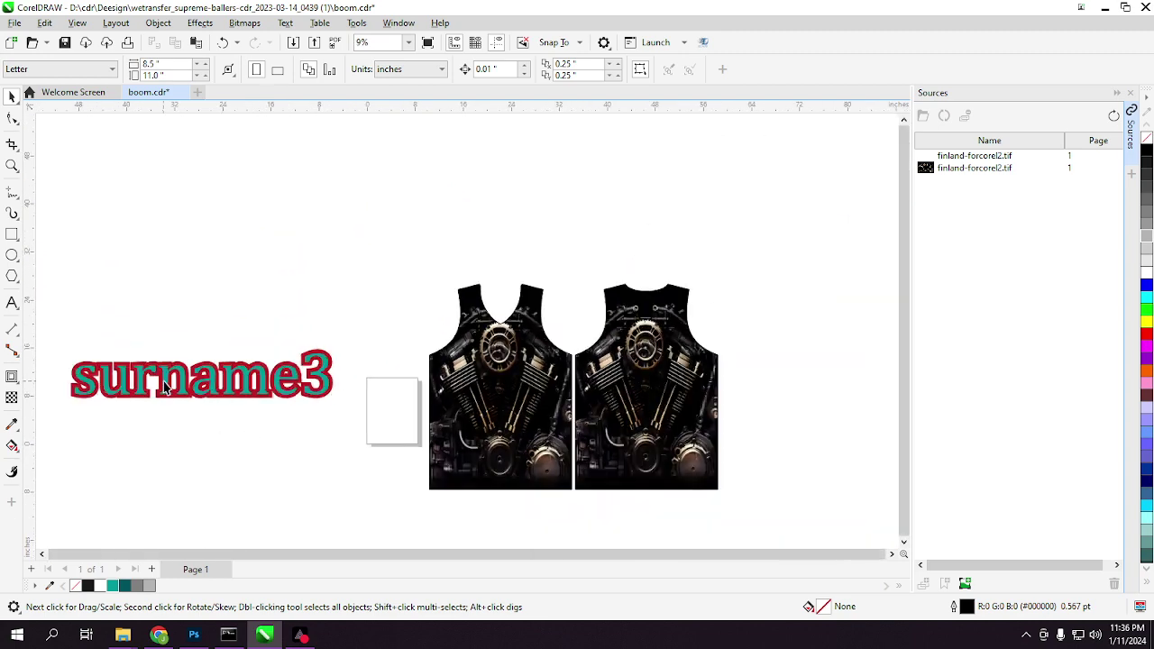
pyautogui.moveTo(220, 396); pyautogui.dragTo(217, 366)
pyautogui.click(212, 378)
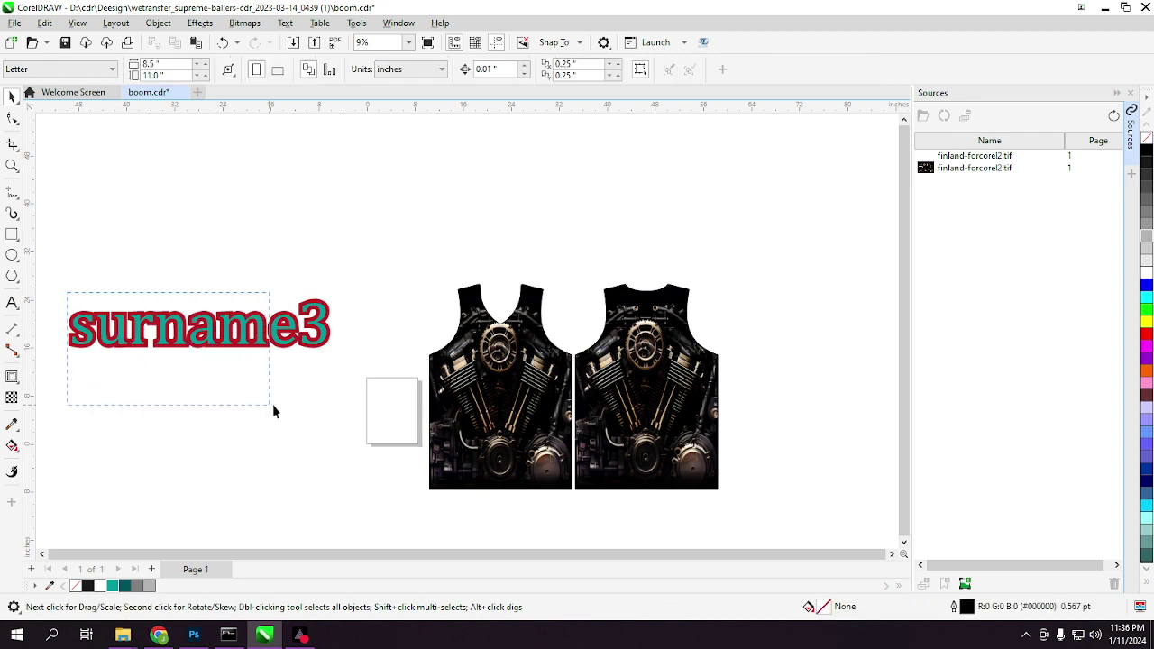
pyautogui.moveTo(272, 410); pyautogui.dragTo(332, 402)
pyautogui.click(295, 437)
pyautogui.moveTo(102, 394); pyautogui.dragTo(343, 406)
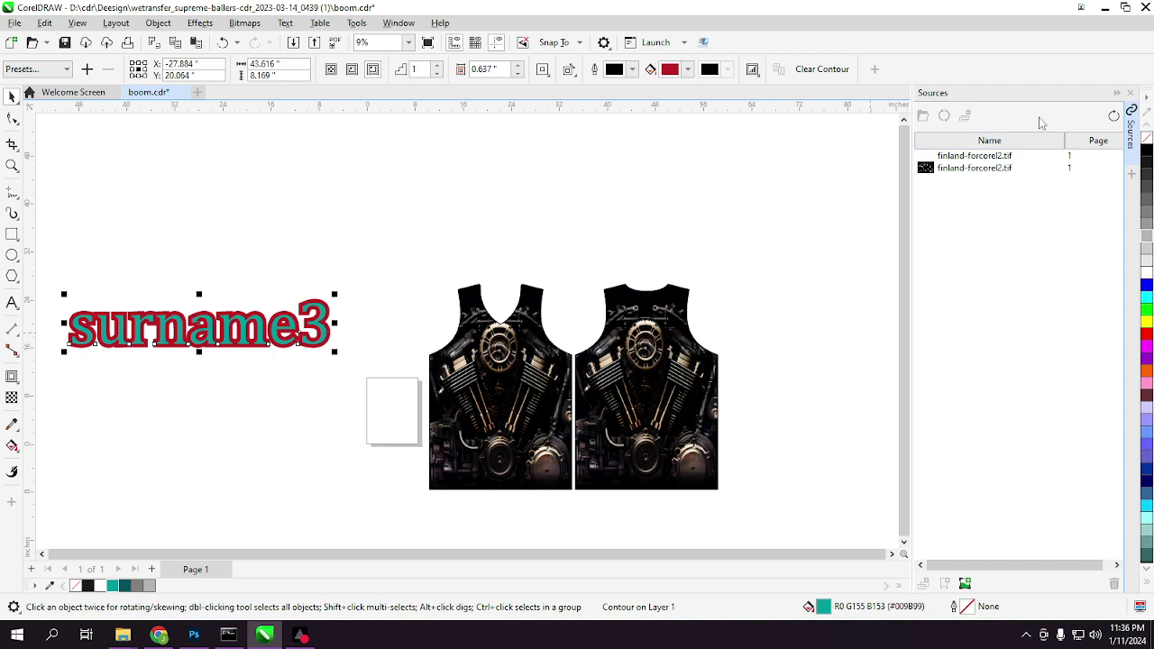
# Check the Sources entry in the list of available dockers.
pyautogui.click(398, 22)
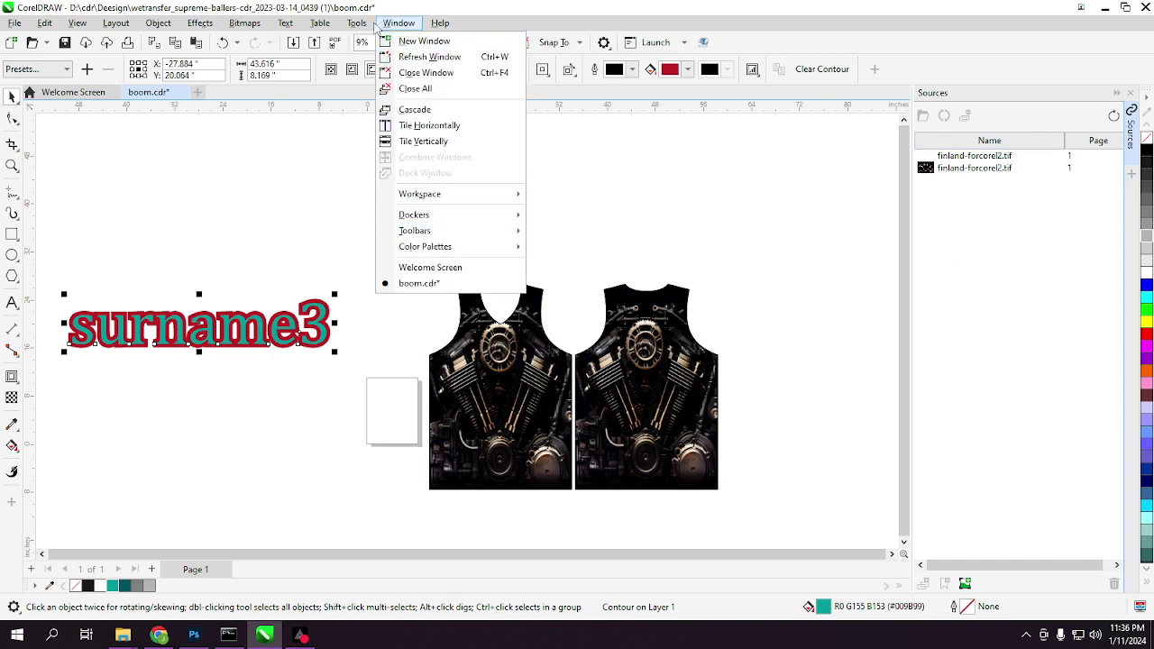
pyautogui.moveTo(424, 218)
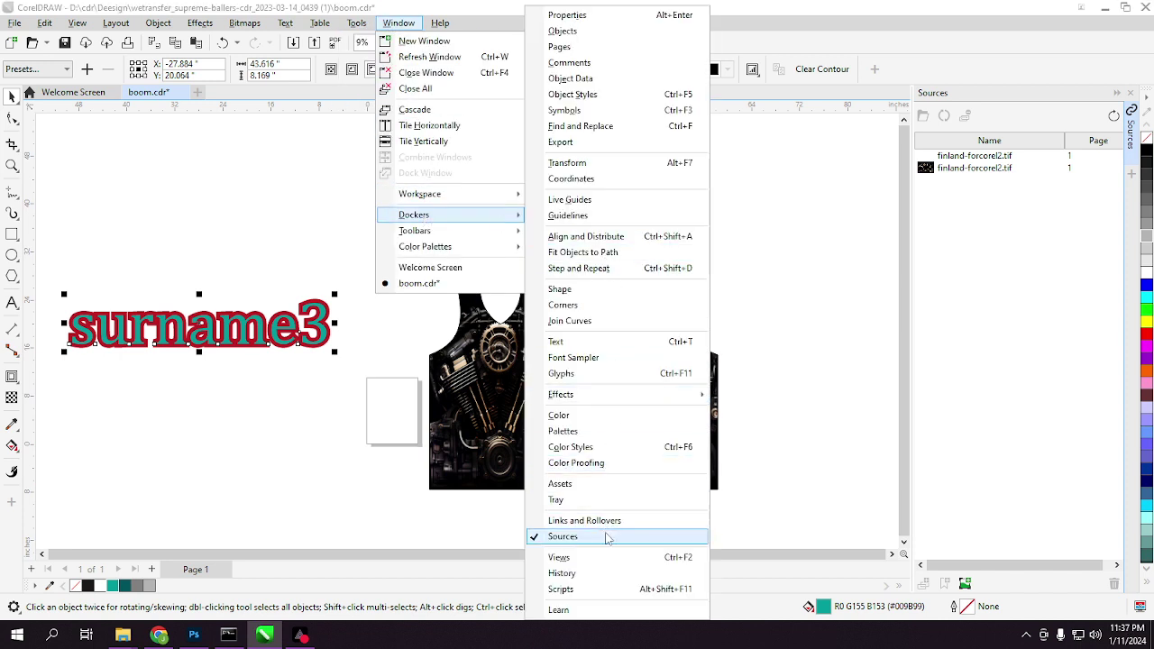
pyautogui.click(874, 166)
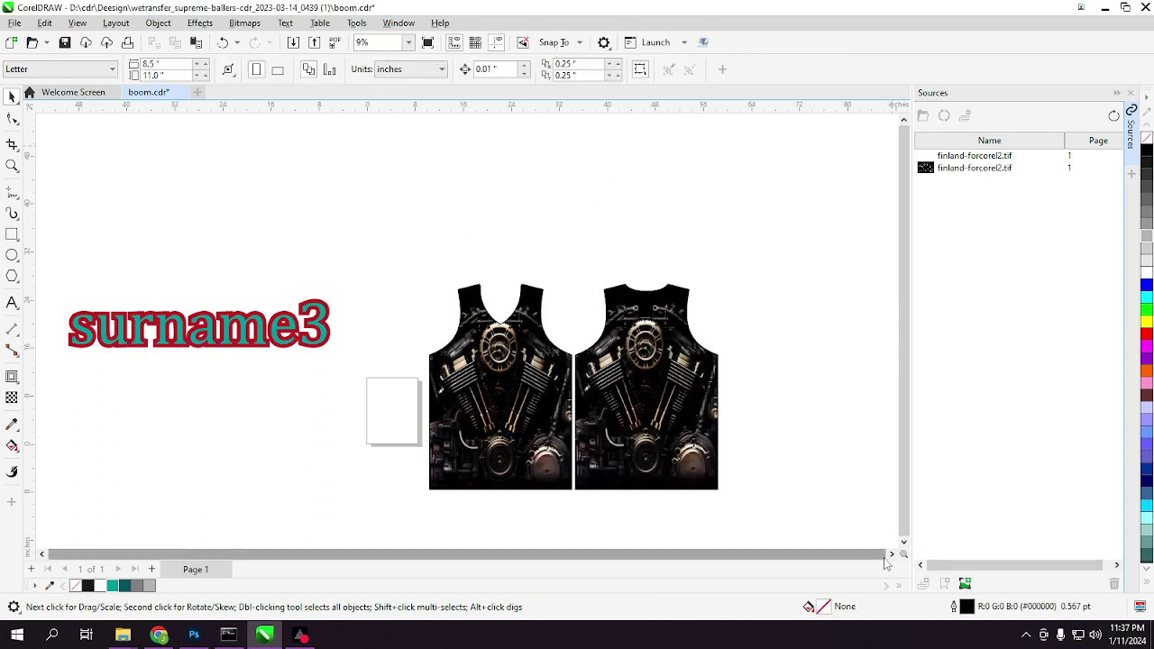
# Switch to Photoshop and bring up the kowtz.psd jersey document.
pyautogui.click(194, 635)
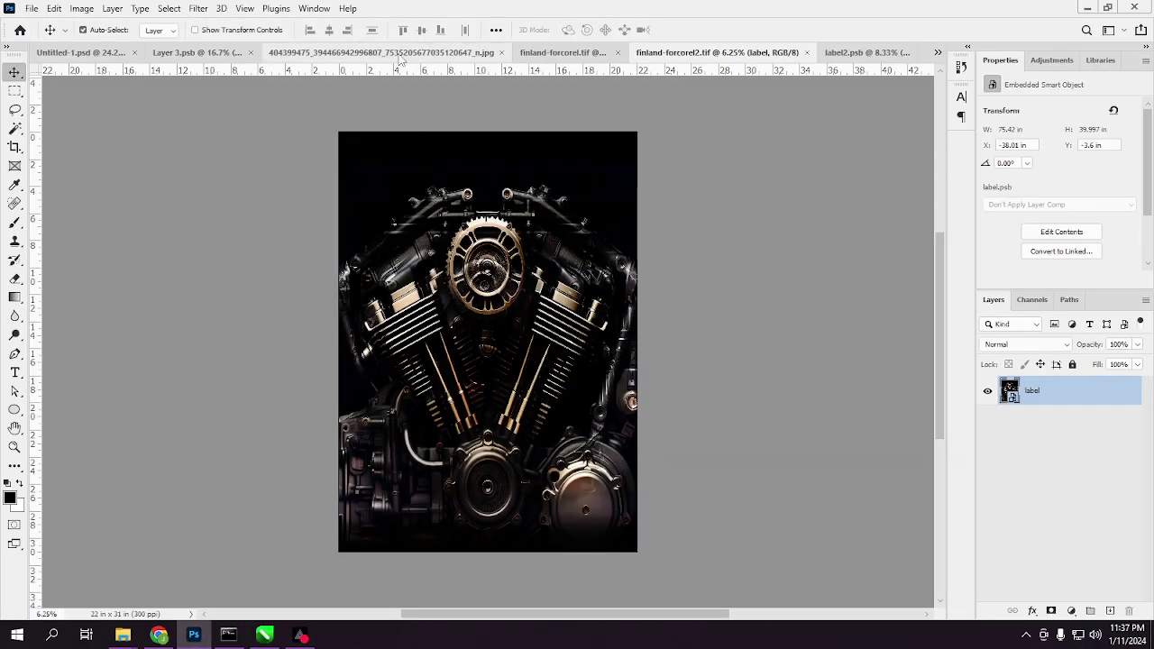
pyautogui.click(314, 53)
pyautogui.click(150, 52)
pyautogui.click(65, 52)
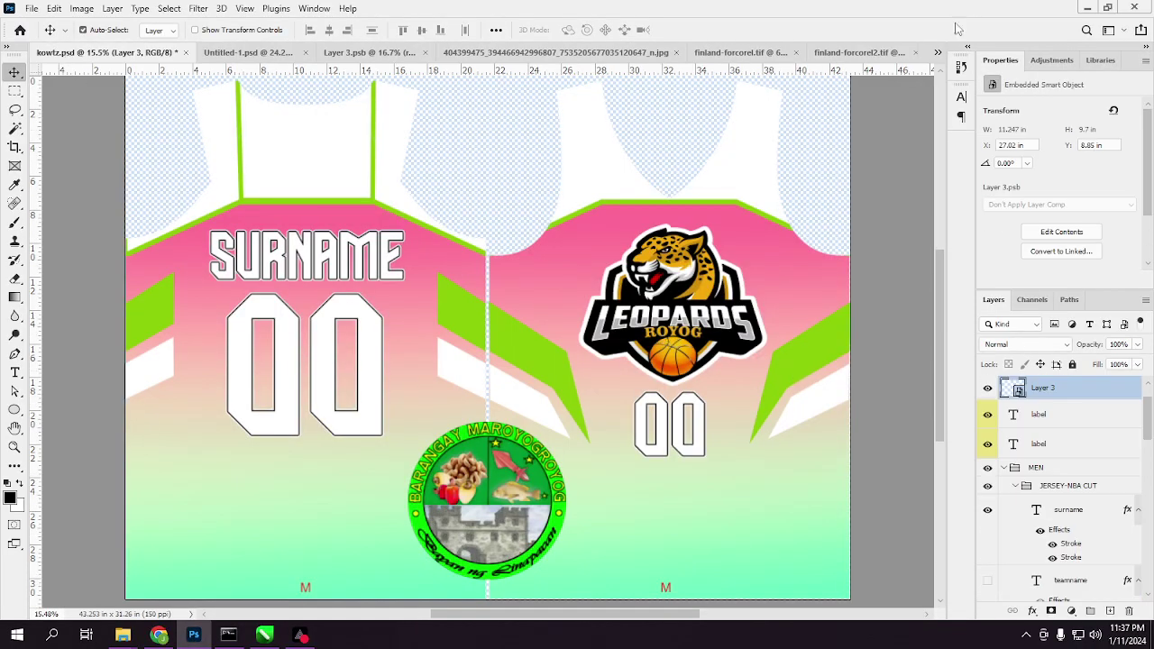
# Check which layer holds the Leopards logo, toggling the visibility of Layer 3 off and on.
pyautogui.rightClick(677, 285)
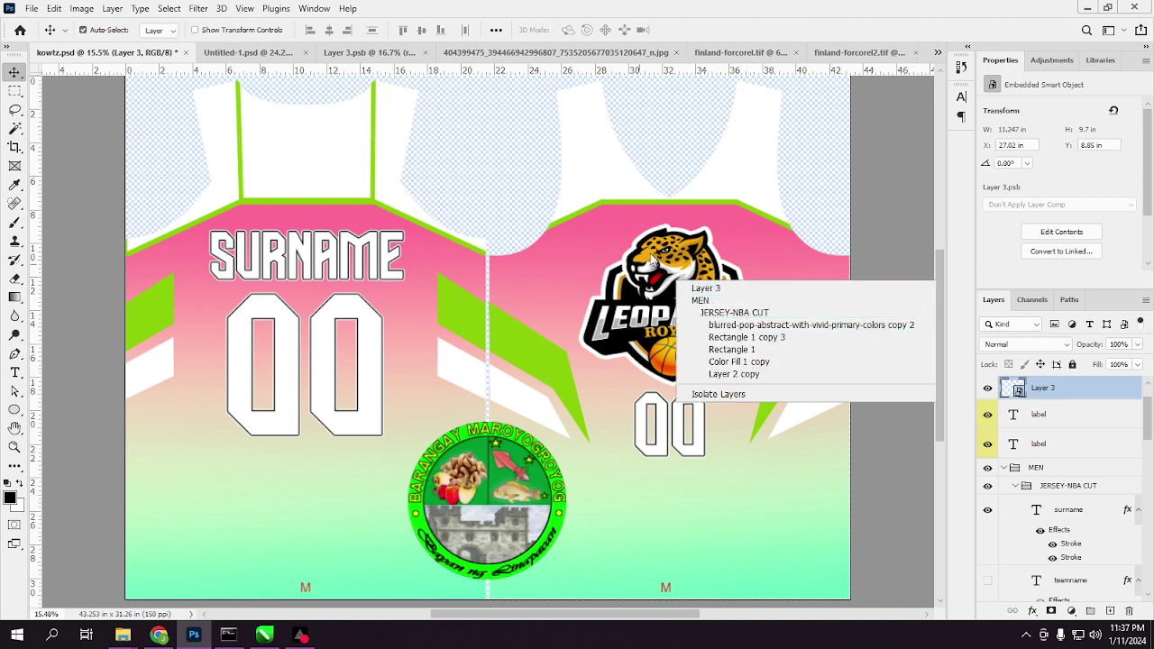
pyautogui.click(660, 264)
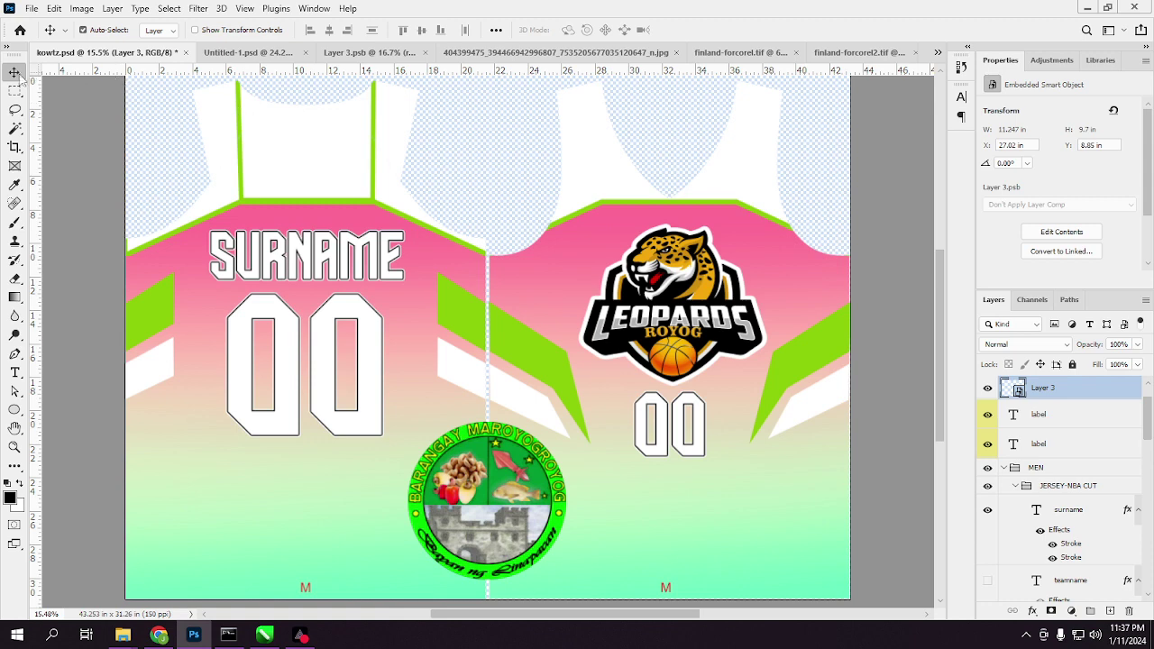
pyautogui.click(987, 389)
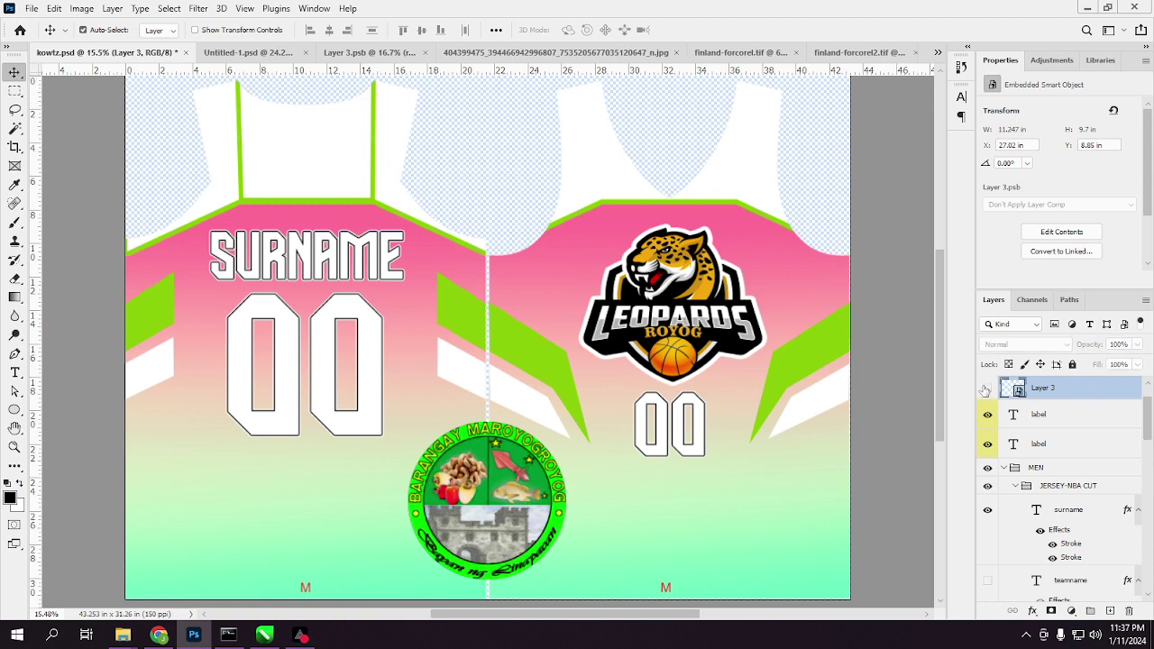
pyautogui.click(988, 388)
# Duplicate the Layer 3 logo into a new document.
pyautogui.rightClick(1050, 395)
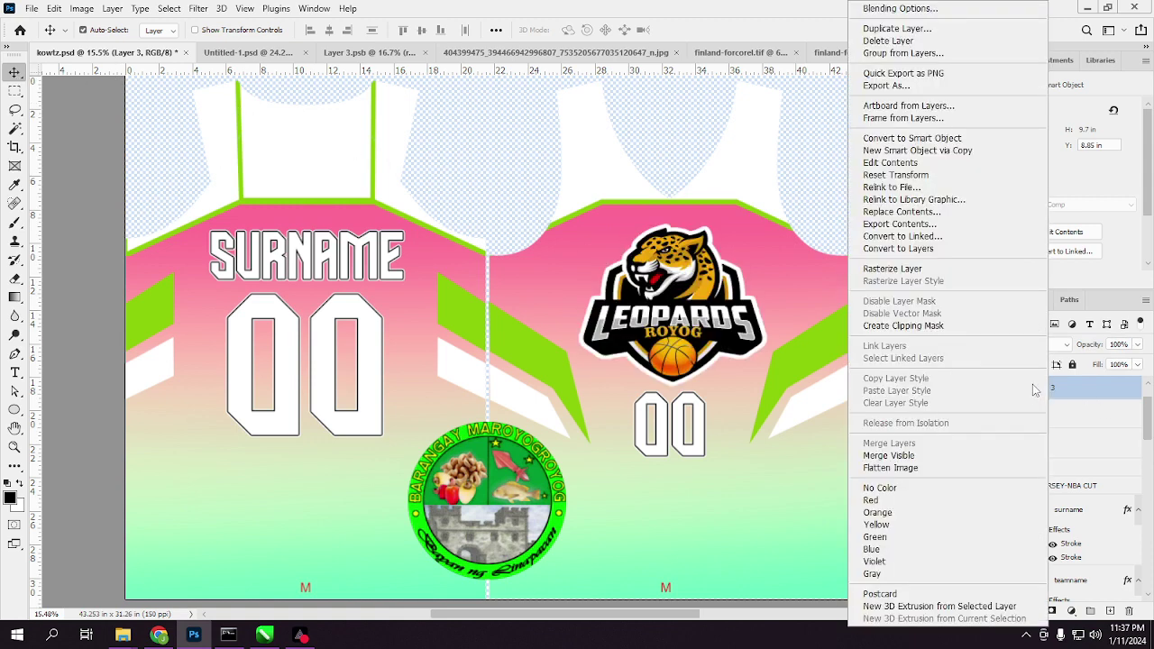
pyautogui.click(921, 30)
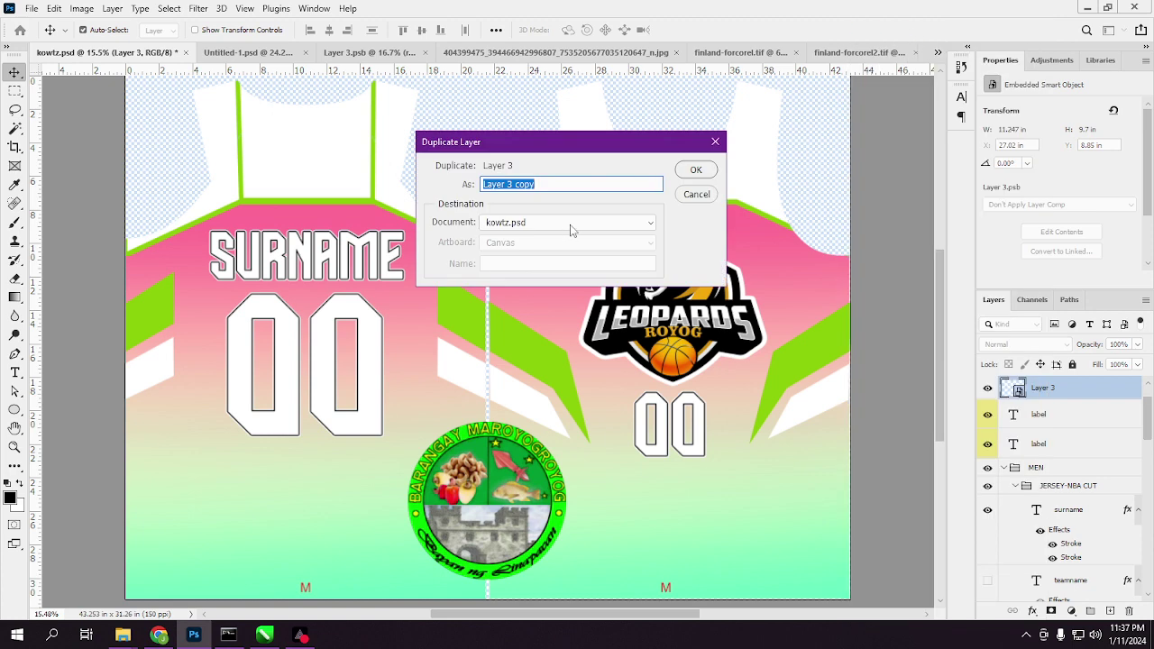
pyautogui.click(654, 224)
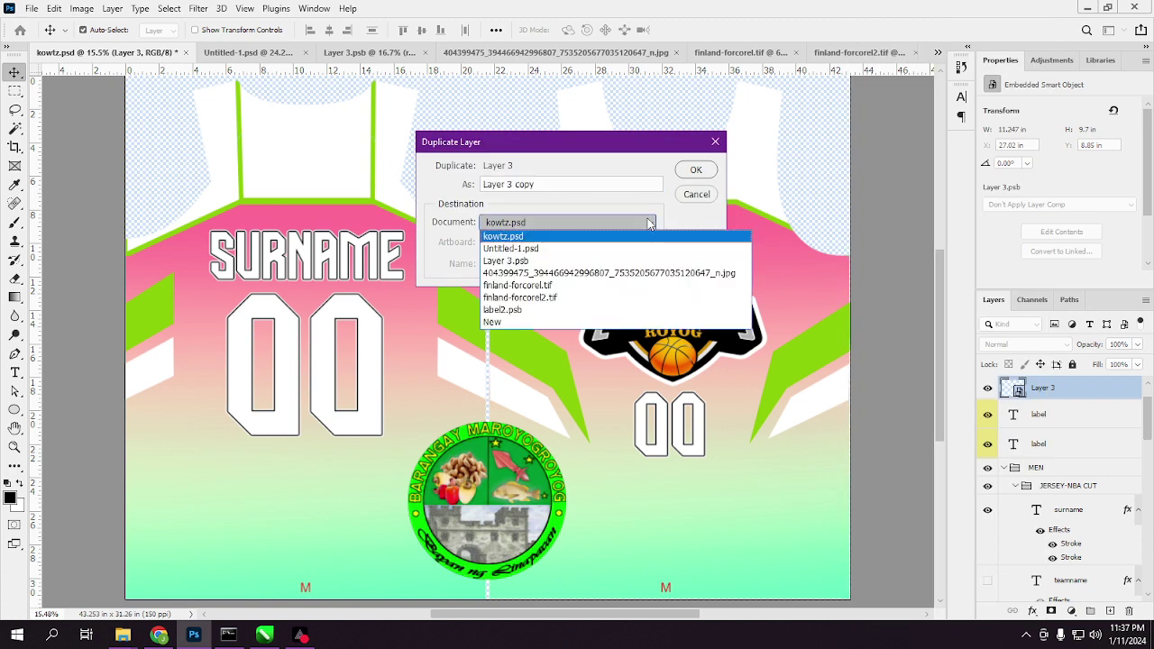
pyautogui.click(520, 323)
pyautogui.click(695, 170)
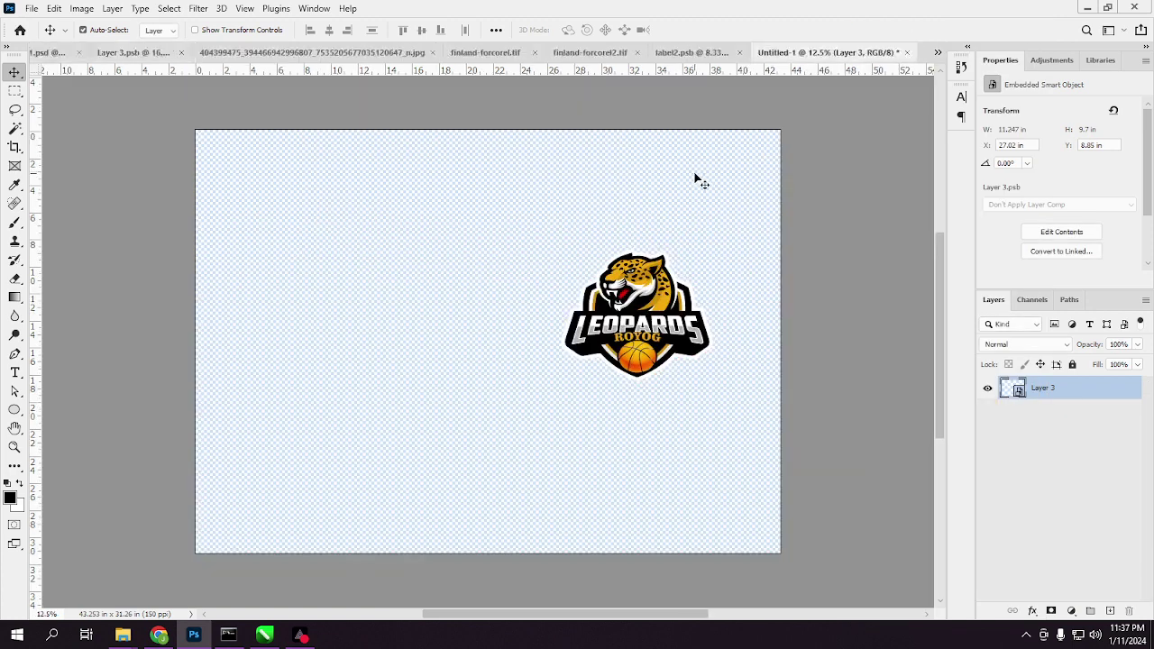
# Crop the new document closely around the Leopards logo to about 13.6 by 11.24 inches.
pyautogui.press('c')
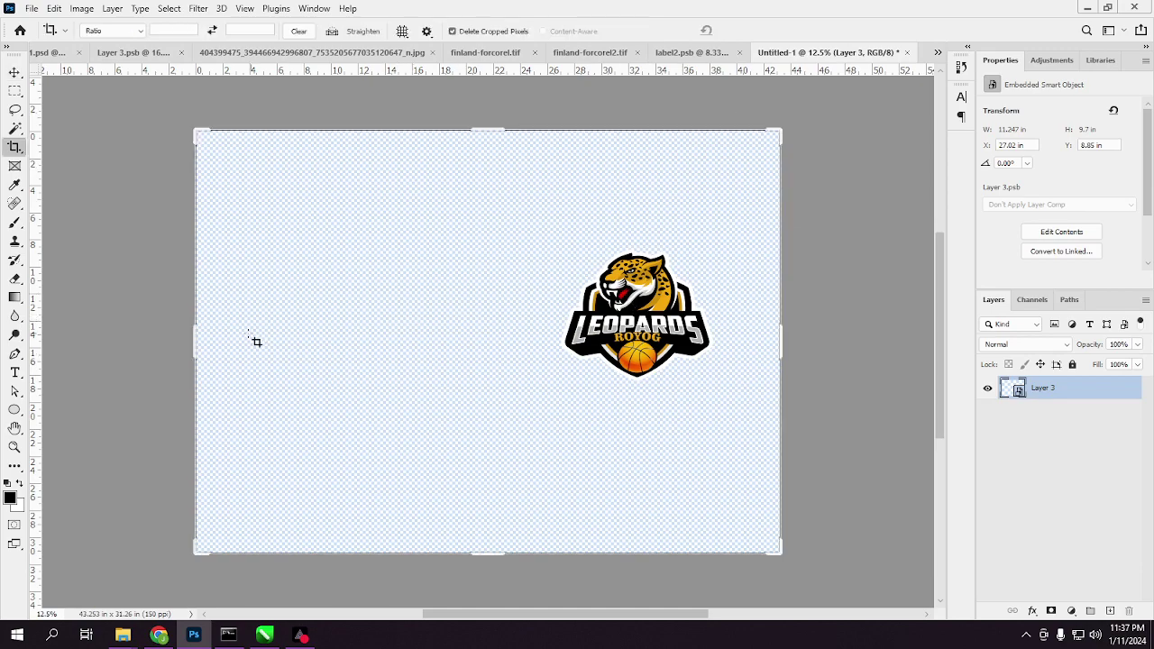
pyautogui.moveTo(207, 342); pyautogui.dragTo(544, 341)
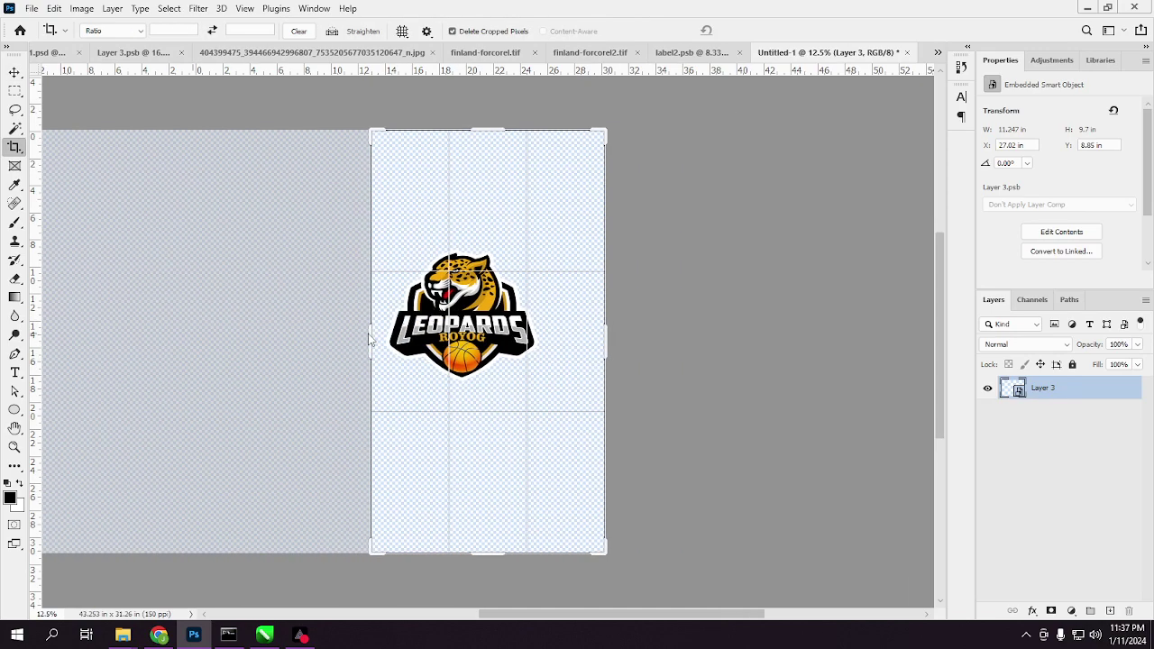
pyautogui.moveTo(486, 131); pyautogui.dragTo(487, 185)
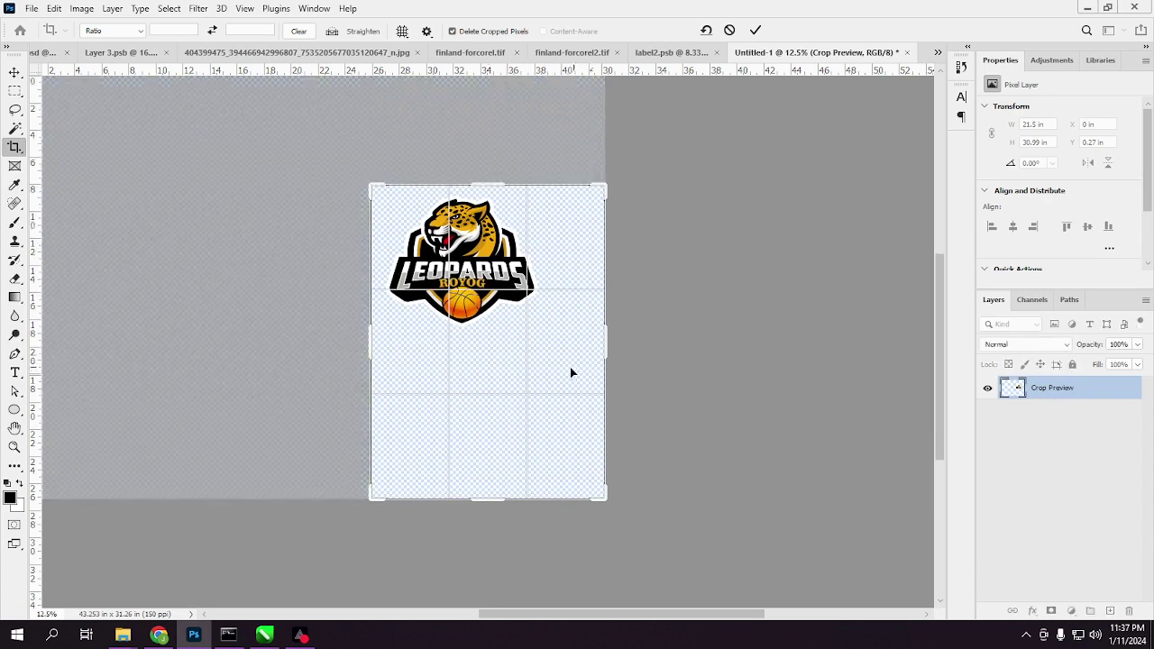
pyautogui.moveTo(496, 502); pyautogui.dragTo(499, 417)
pyautogui.moveTo(603, 343); pyautogui.dragTo(579, 343)
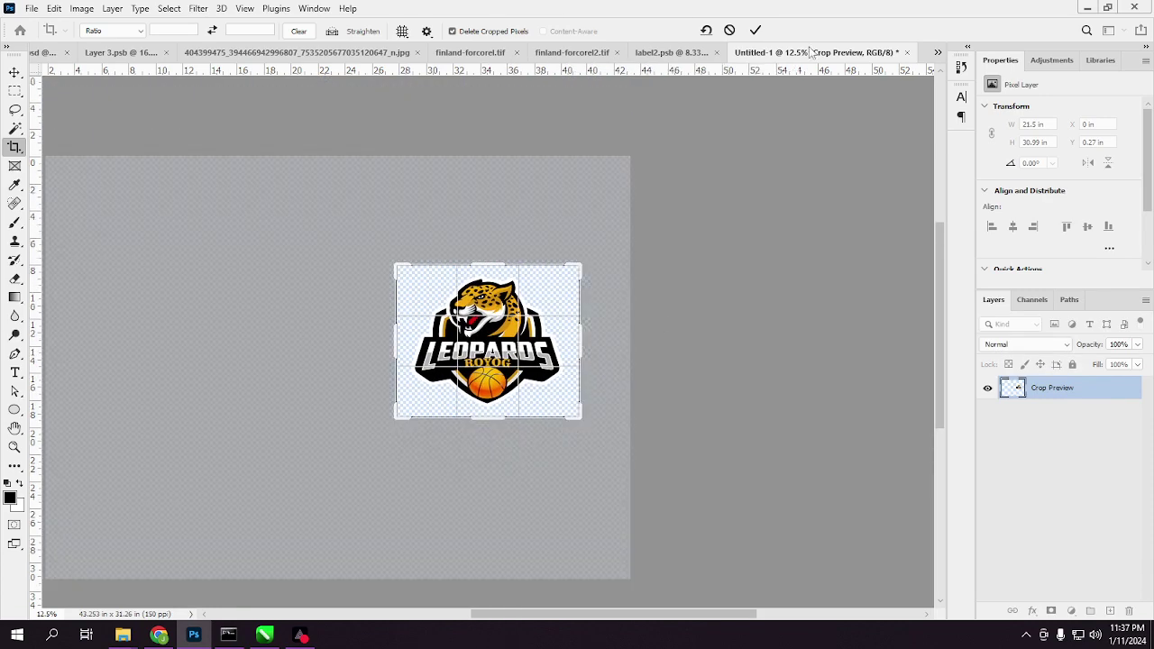
pyautogui.click(755, 30)
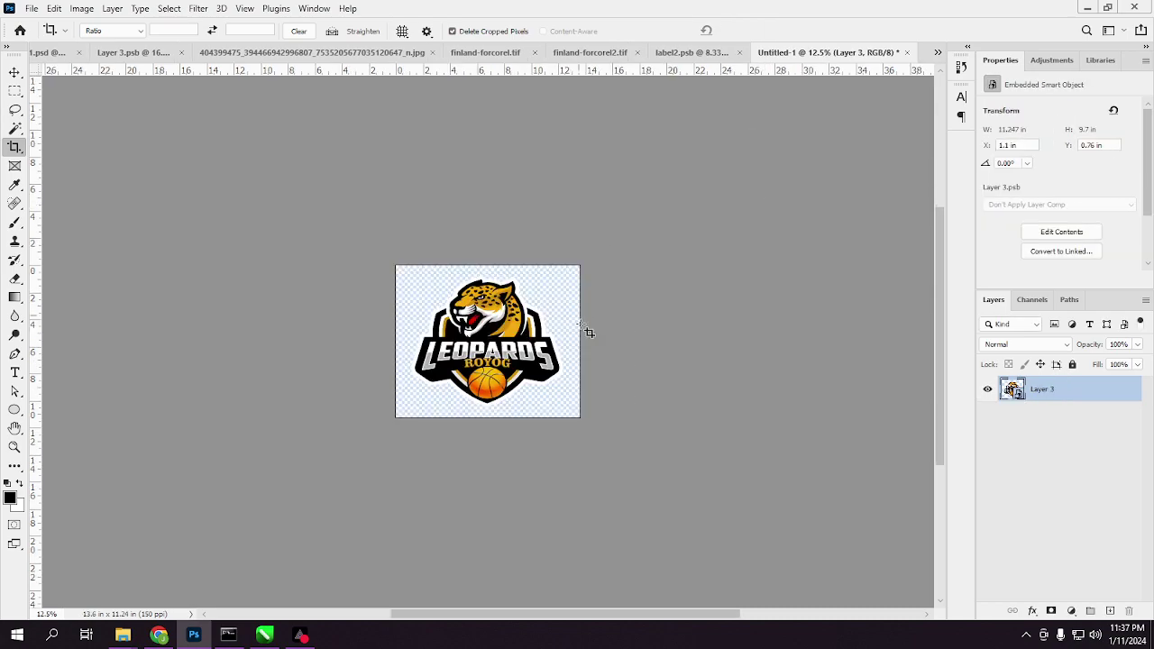
# Inspect the contents of the Layer 3 logo smart object and close them without editing.
pyautogui.doubleClick(1013, 390)
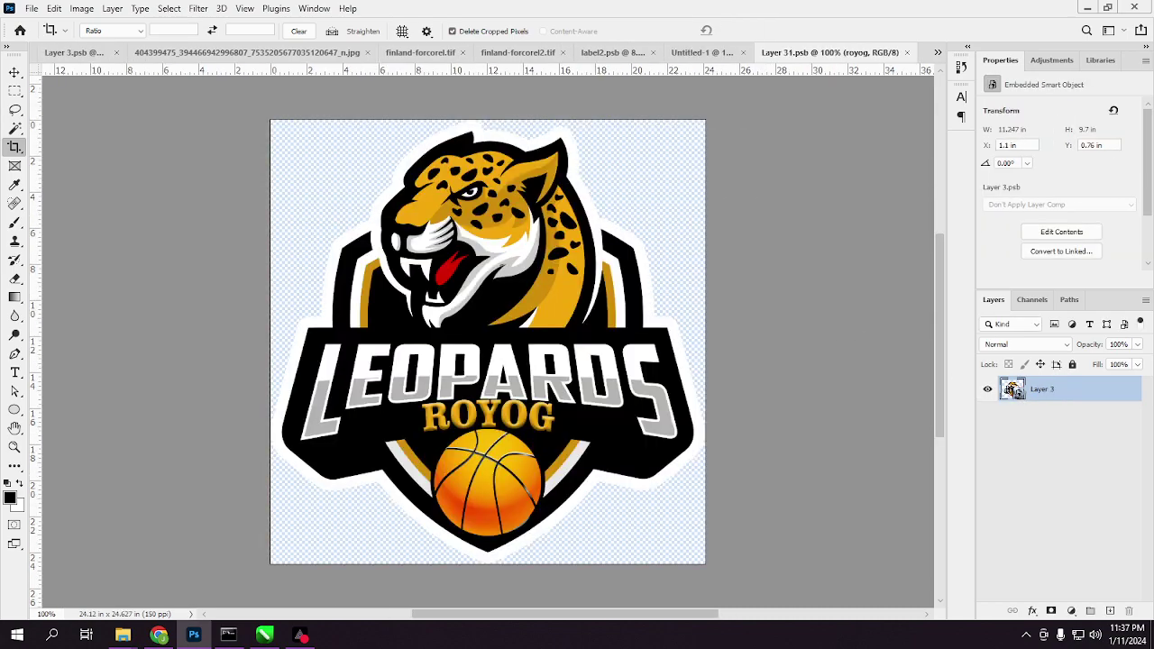
pyautogui.click(906, 52)
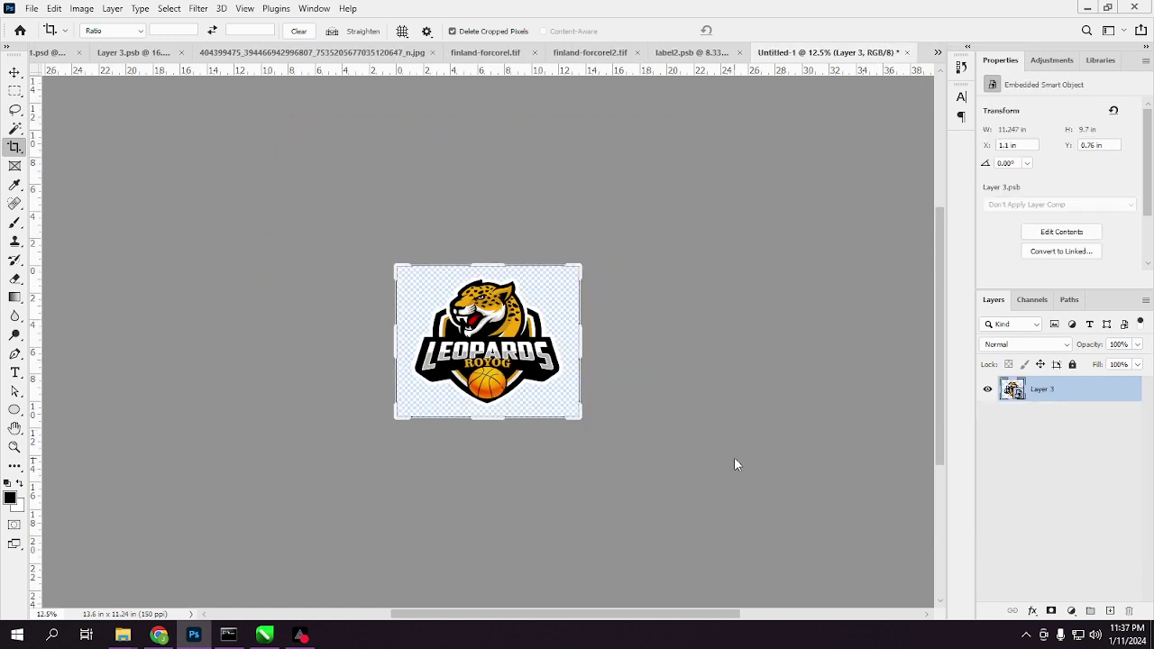
pyautogui.click(997, 463)
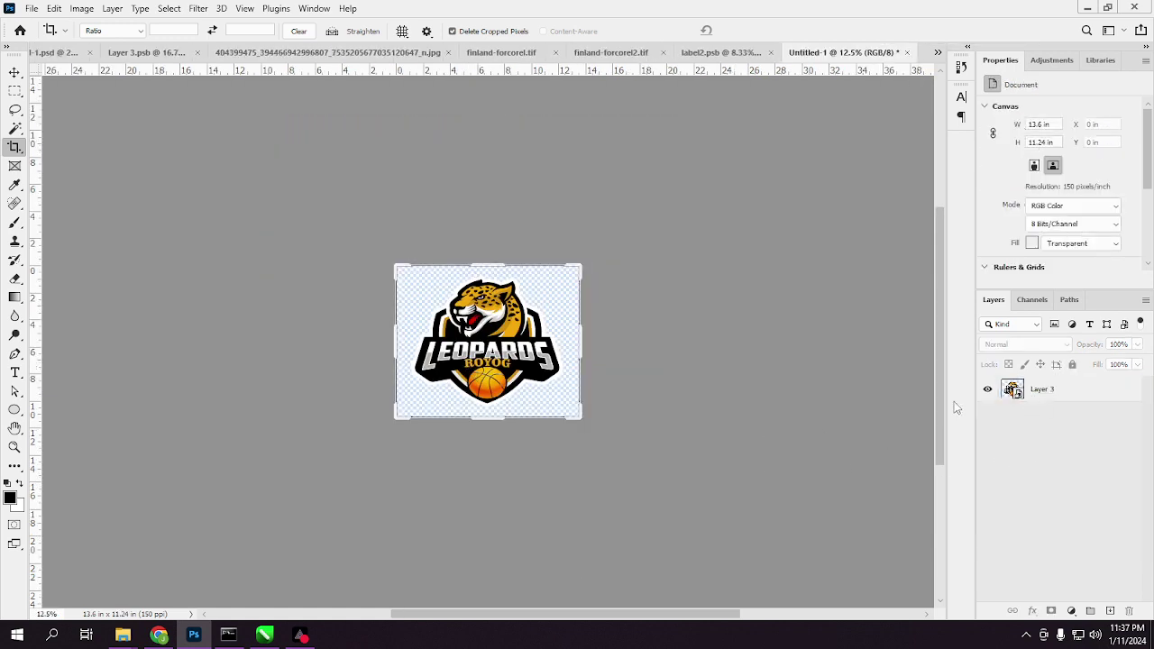
pyautogui.doubleClick(1013, 391)
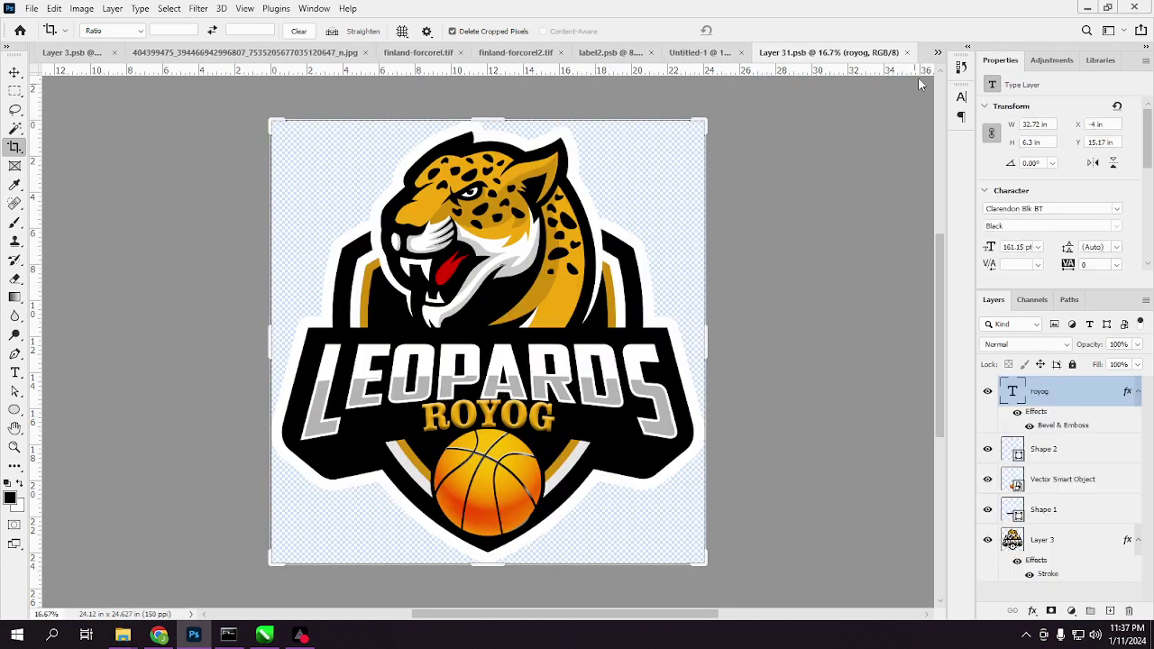
pyautogui.click(907, 53)
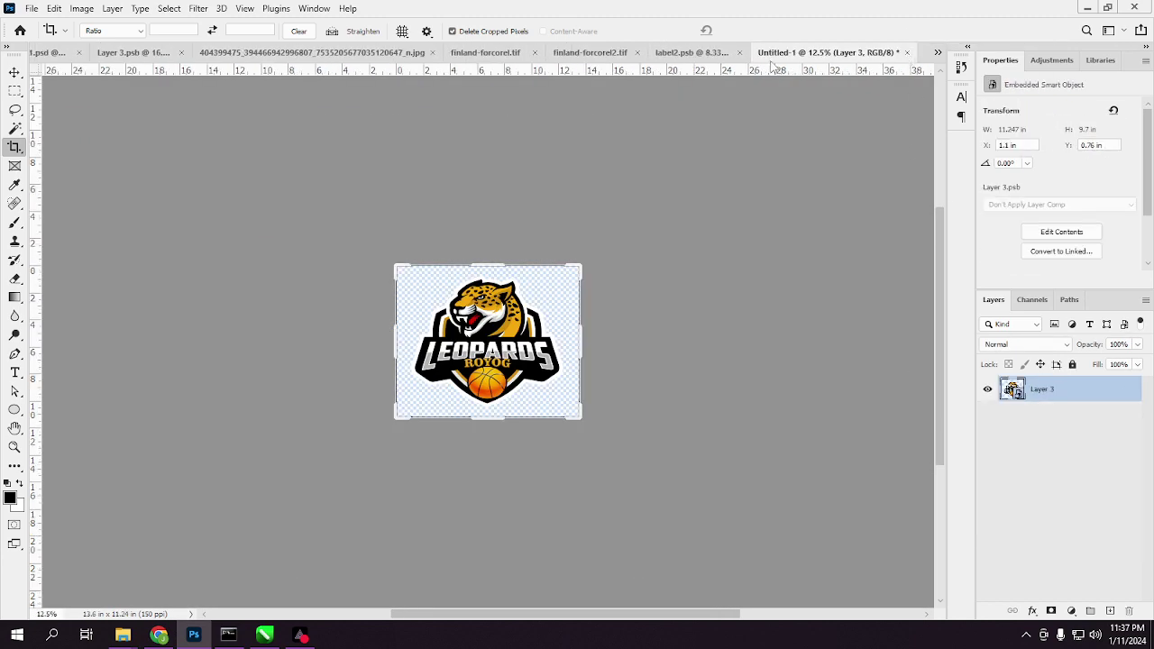
# Save the cropped Leopards logo document to the Pictures folder as royog.tif in TIFF format with the default options.
pyautogui.click(31, 9)
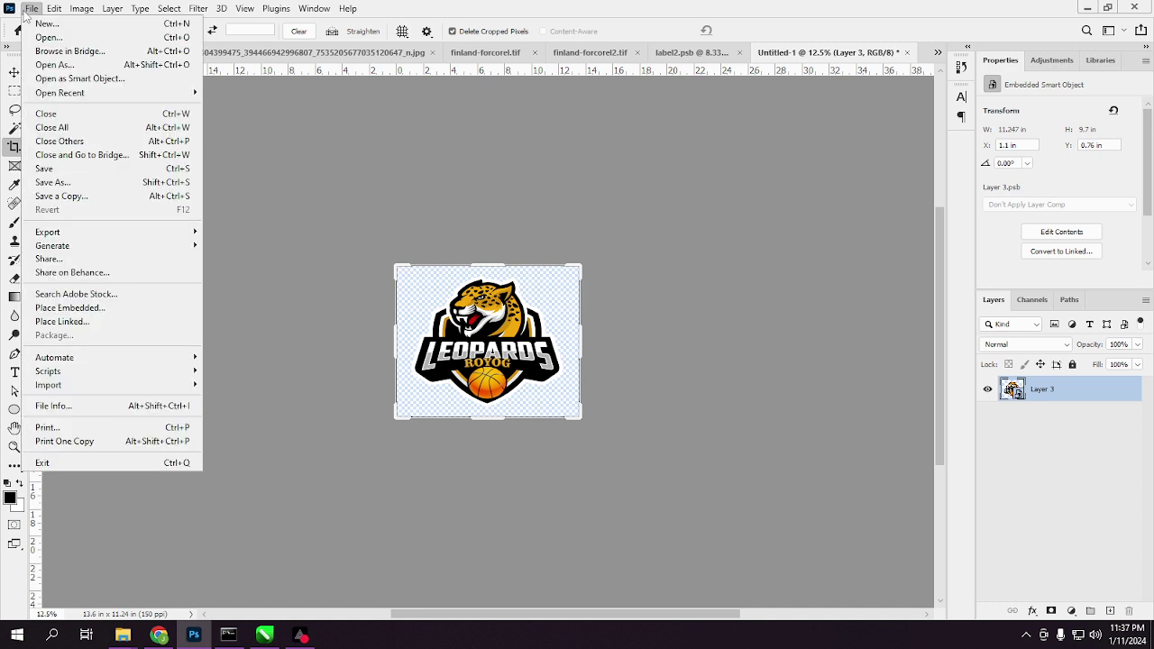
pyautogui.click(54, 182)
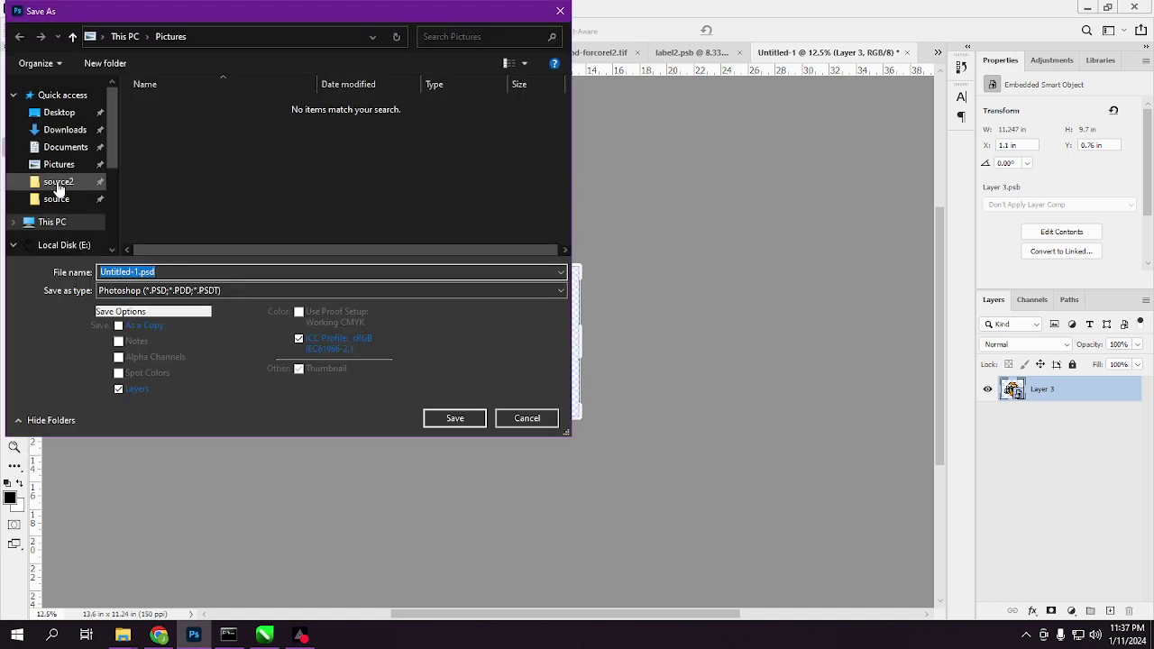
pyautogui.write('royog')
pyautogui.click(320, 292)
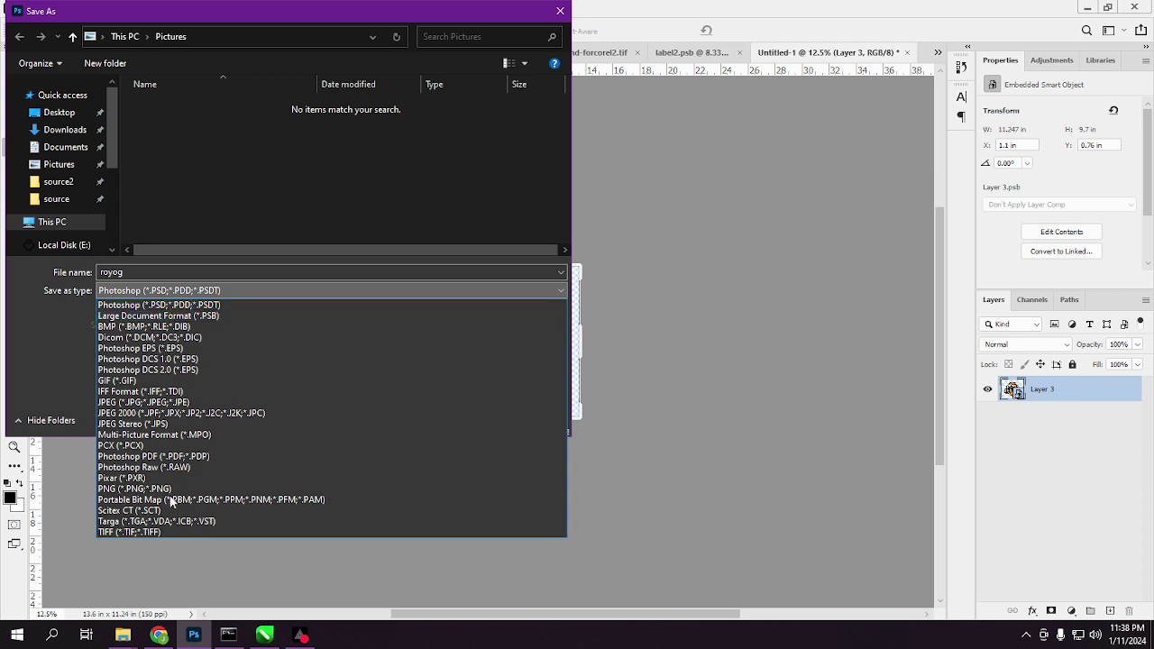
pyautogui.click(173, 531)
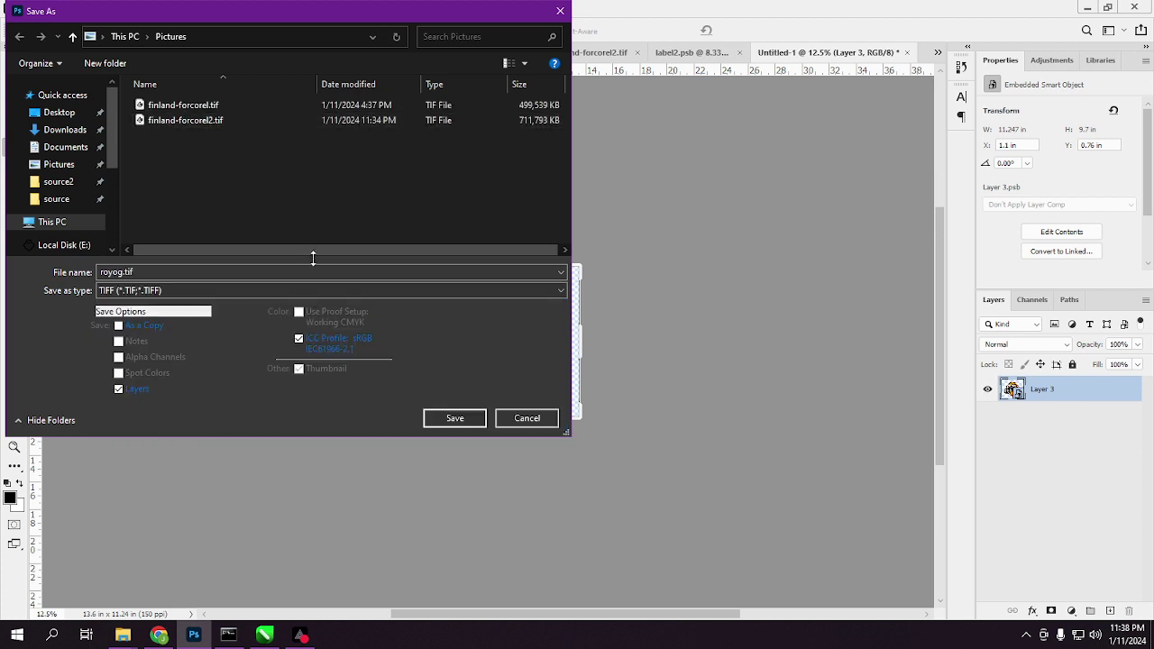
pyautogui.click(452, 422)
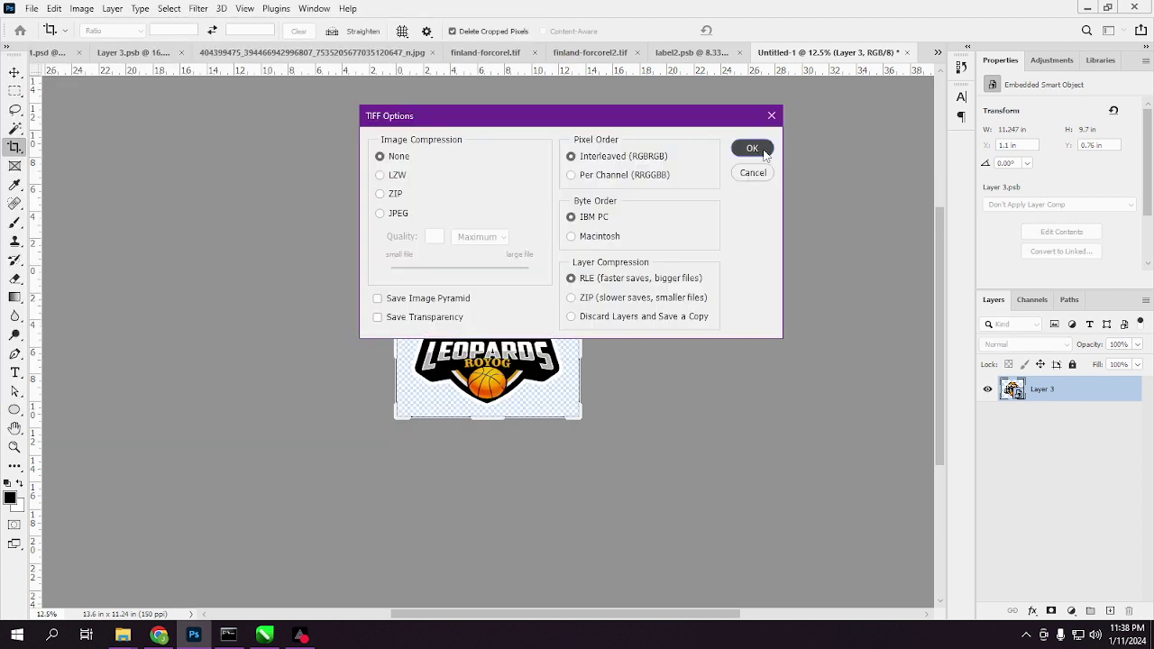
pyautogui.click(754, 149)
pyautogui.click(509, 241)
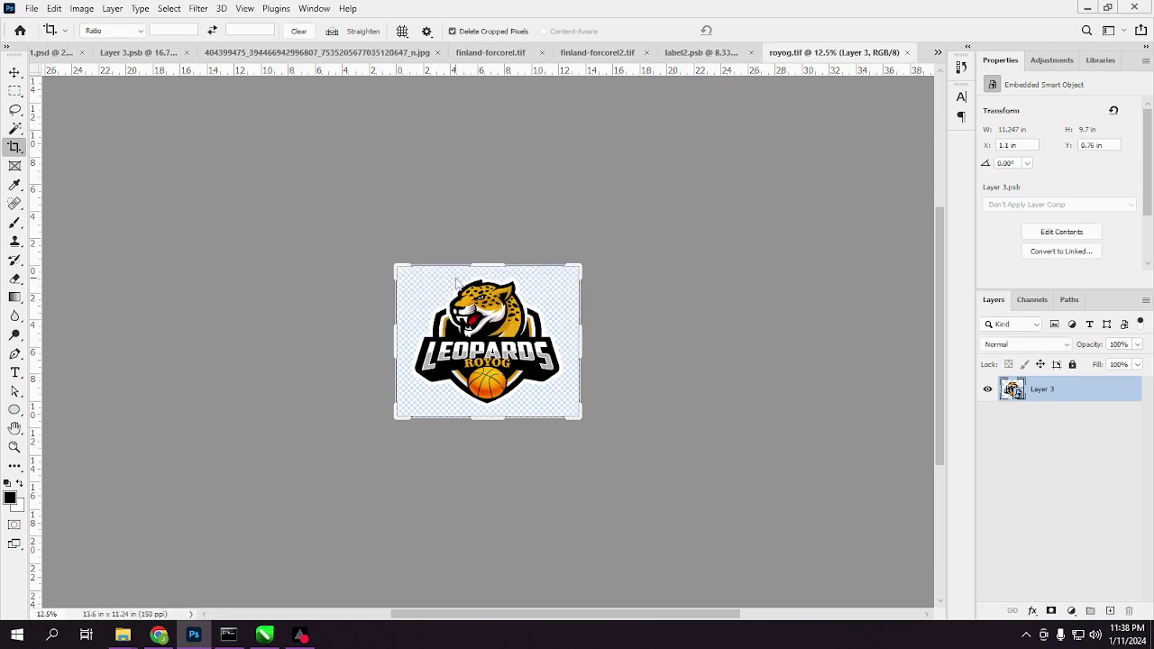
# Switch to CorelDRAW and import royog.tif as an externally linked bitmap, placed above the jersey panels.
pyautogui.click(264, 634)
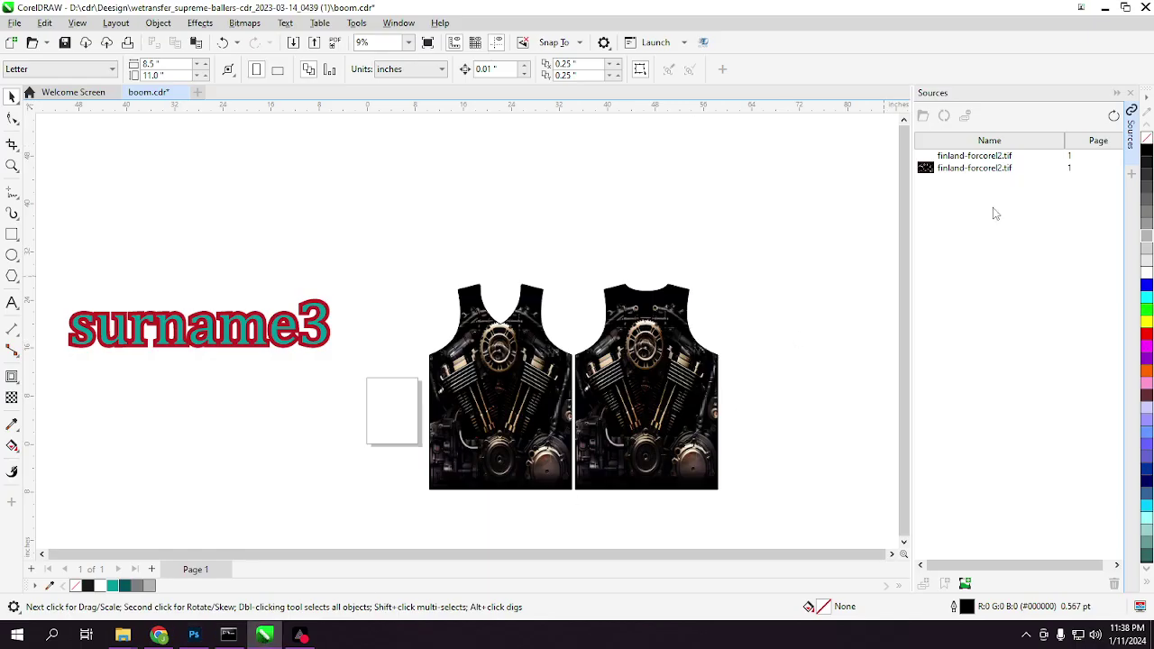
pyautogui.click(965, 585)
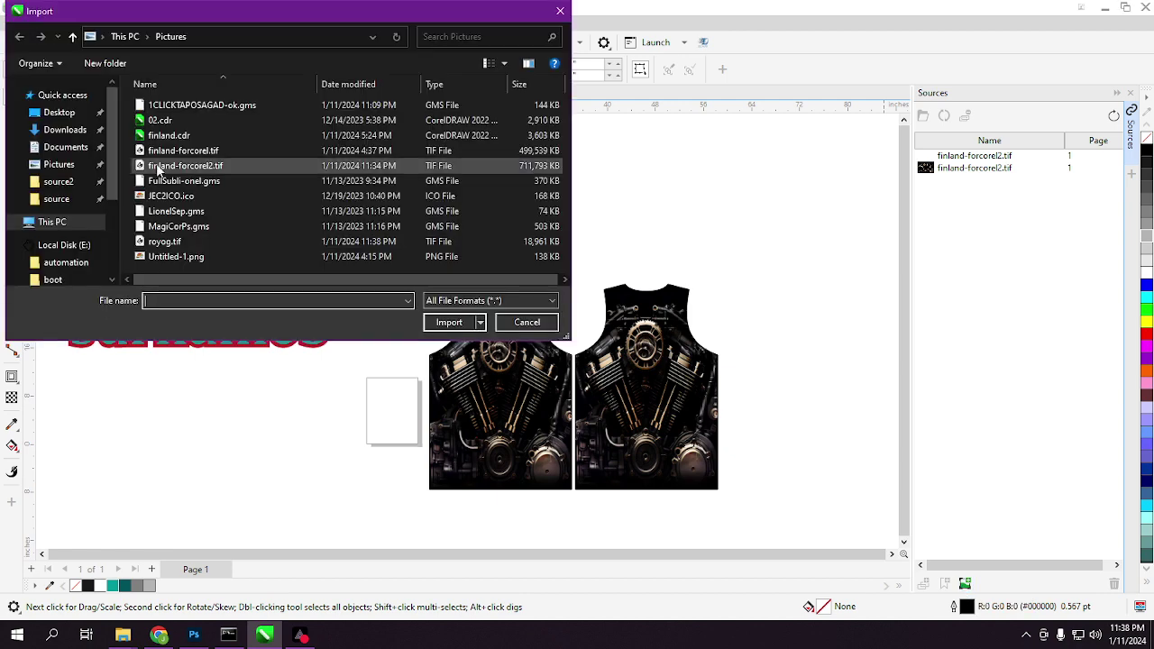
pyautogui.click(193, 242)
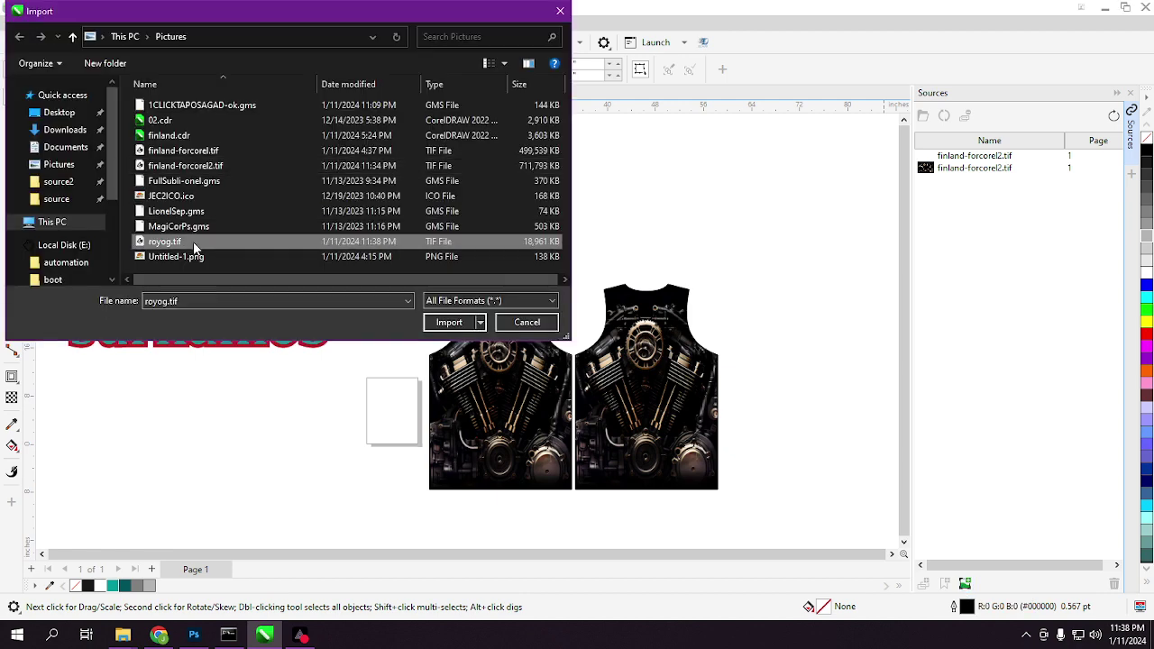
pyautogui.click(449, 321)
pyautogui.click(757, 138)
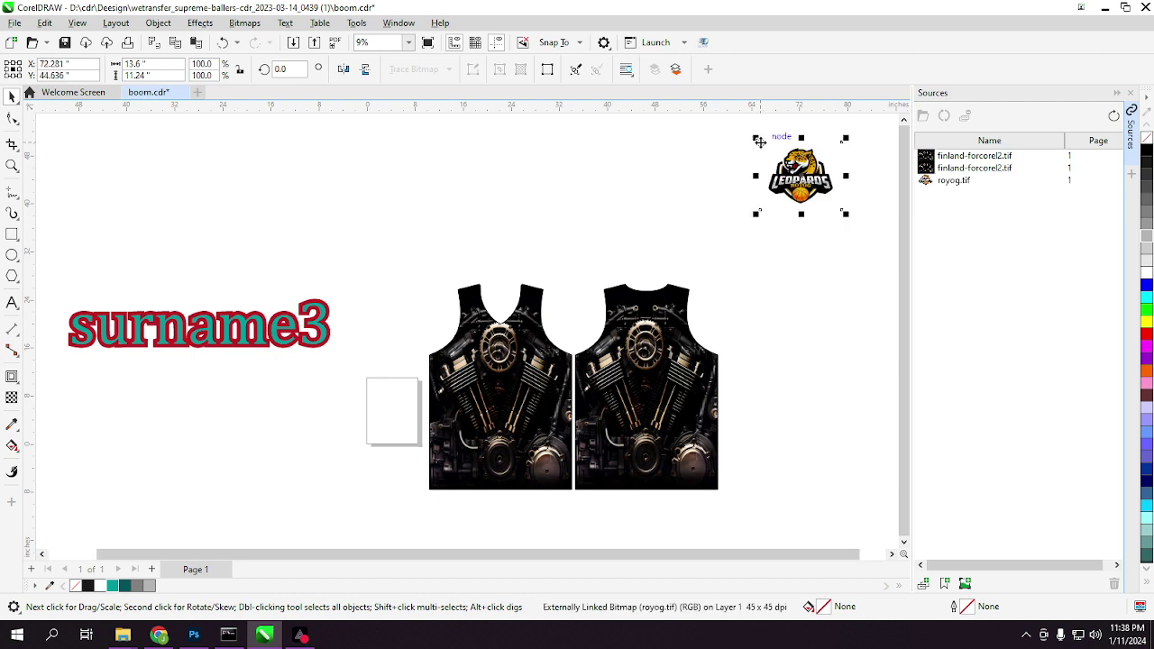
pyautogui.click(13, 96)
pyautogui.click(874, 273)
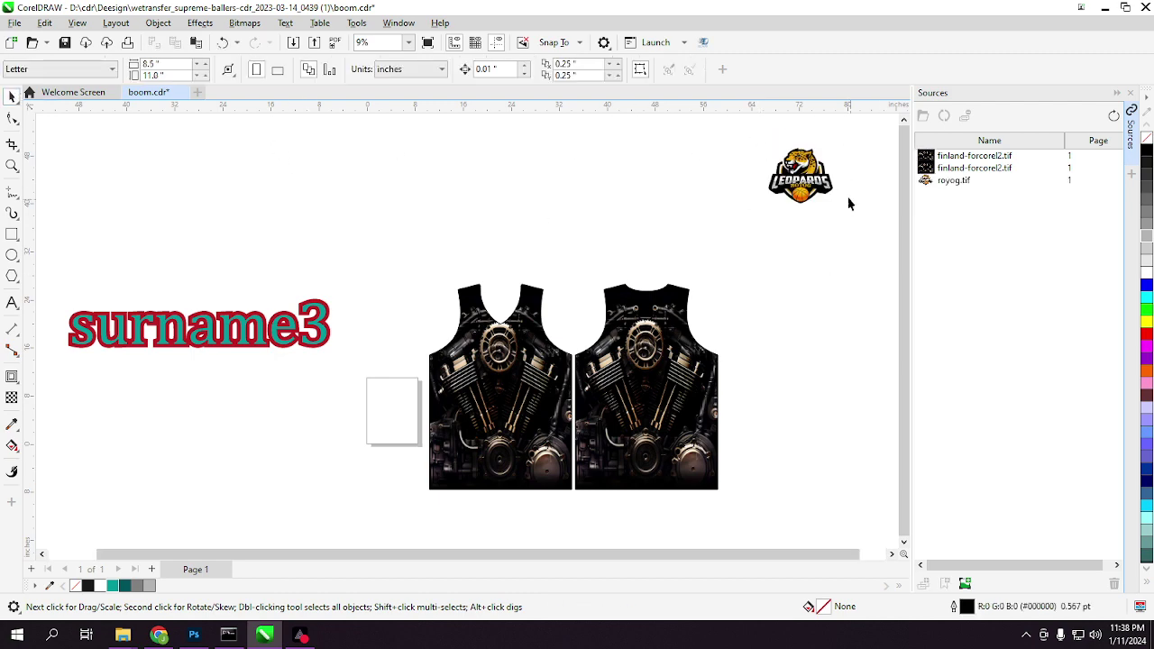
# Move the linked Leopards logo closer to the jersey panels, to about X 58.1 and Y 40.3 inches, and inspect it closely.
pyautogui.click(793, 171)
pyautogui.scroll(2, 791, 170)
pyautogui.scroll(2, 791, 170)
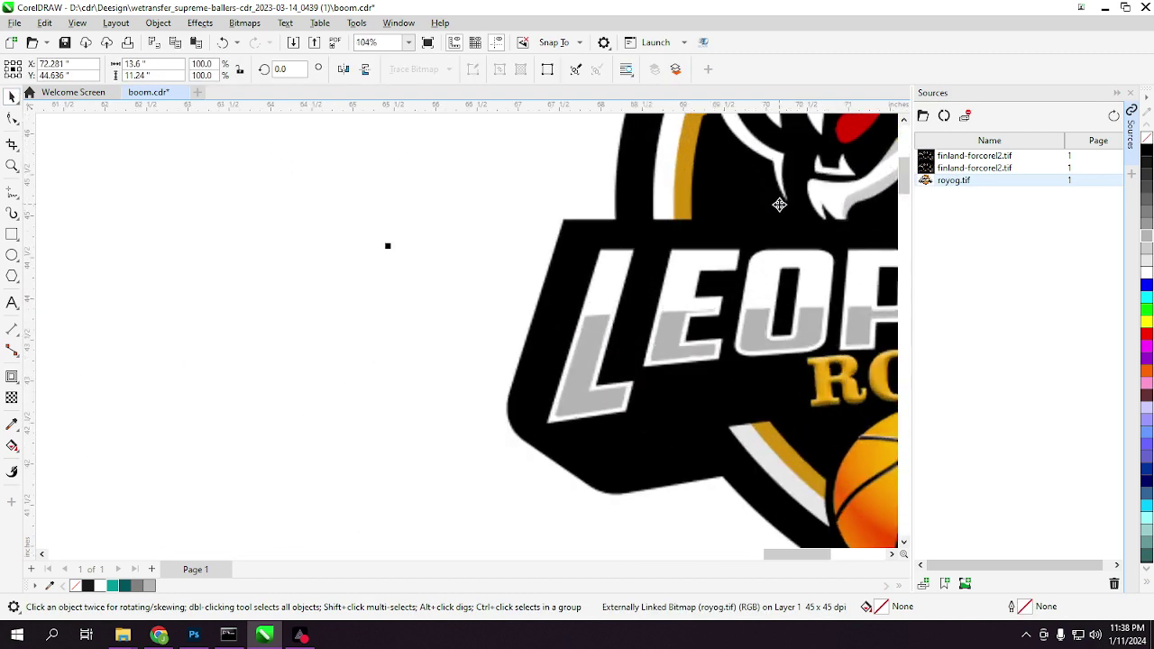
pyautogui.scroll(-2, 772, 239)
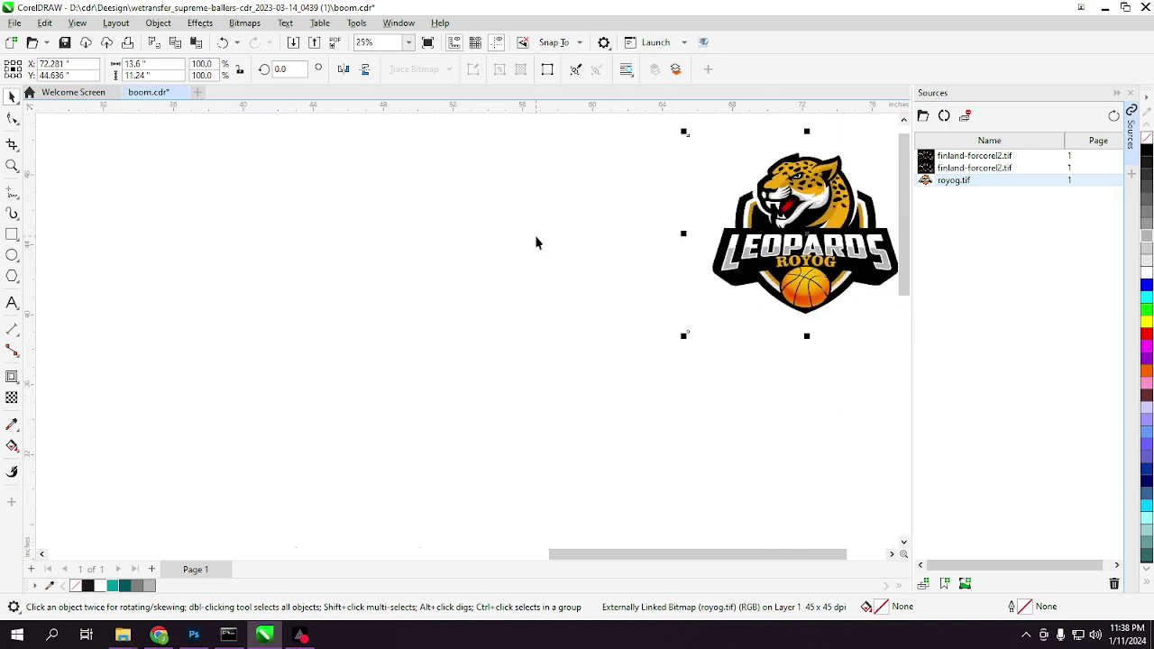
pyautogui.click(598, 234)
pyautogui.click(748, 236)
pyautogui.scroll(-2, 675, 355)
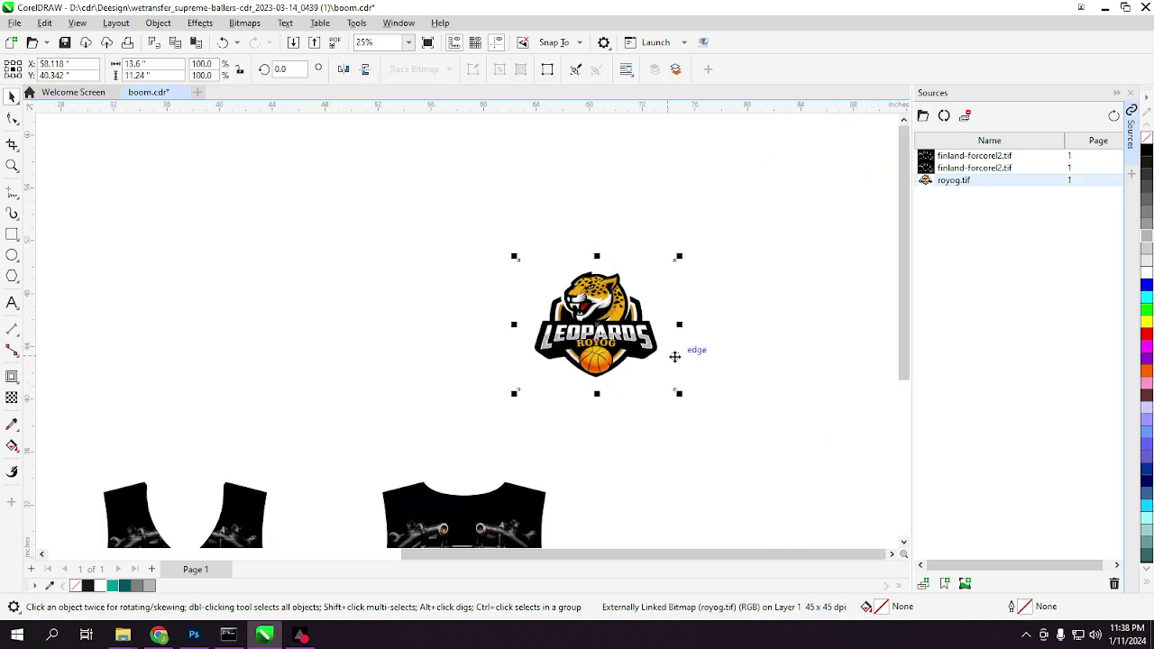
pyautogui.scroll(3, 670, 353)
pyautogui.scroll(-1, 670, 353)
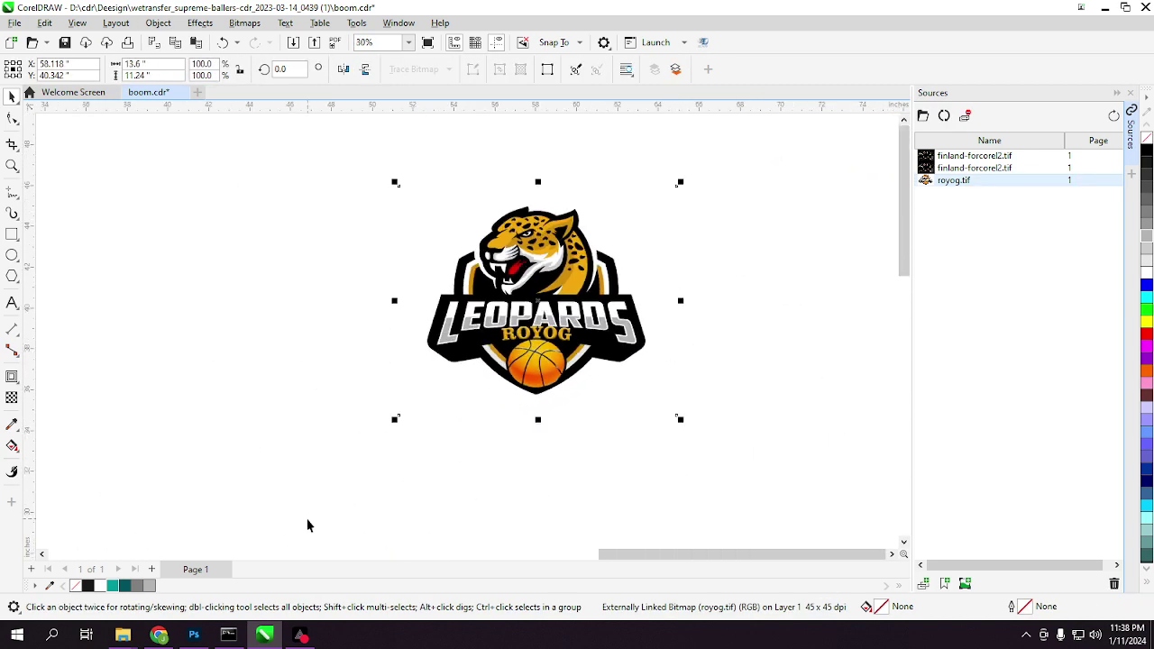
# Switch to Photoshop, open the contents of the Layer 3 smart object in royog.tif and hide the royog text layer.
pyautogui.click(193, 636)
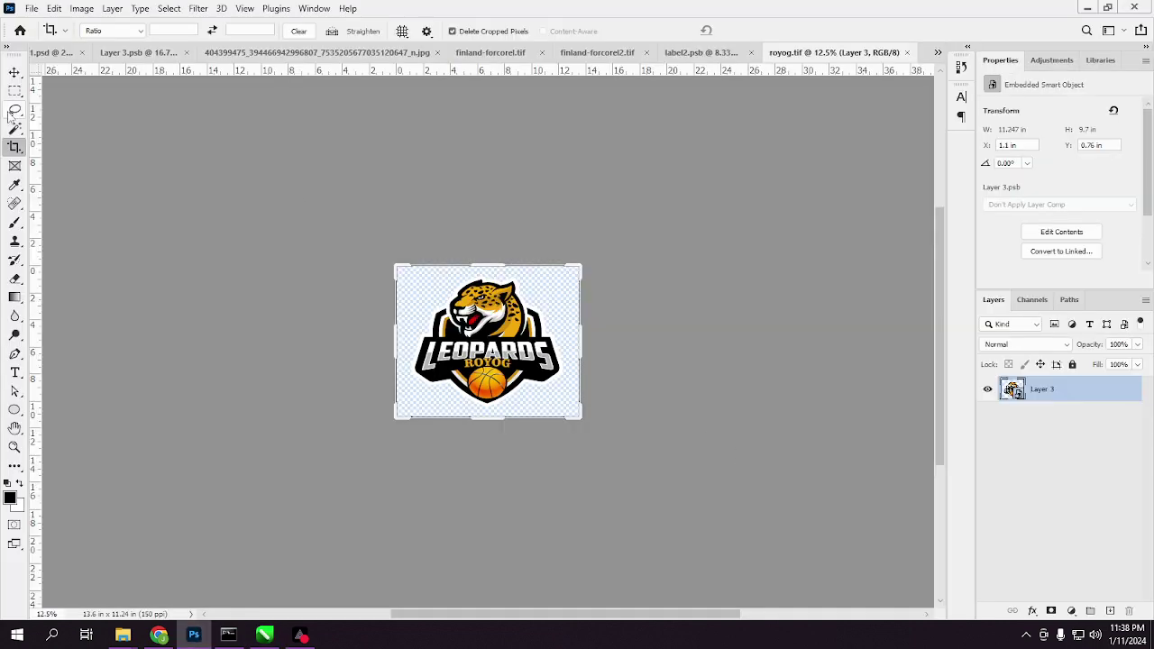
pyautogui.click(14, 72)
pyautogui.click(558, 337)
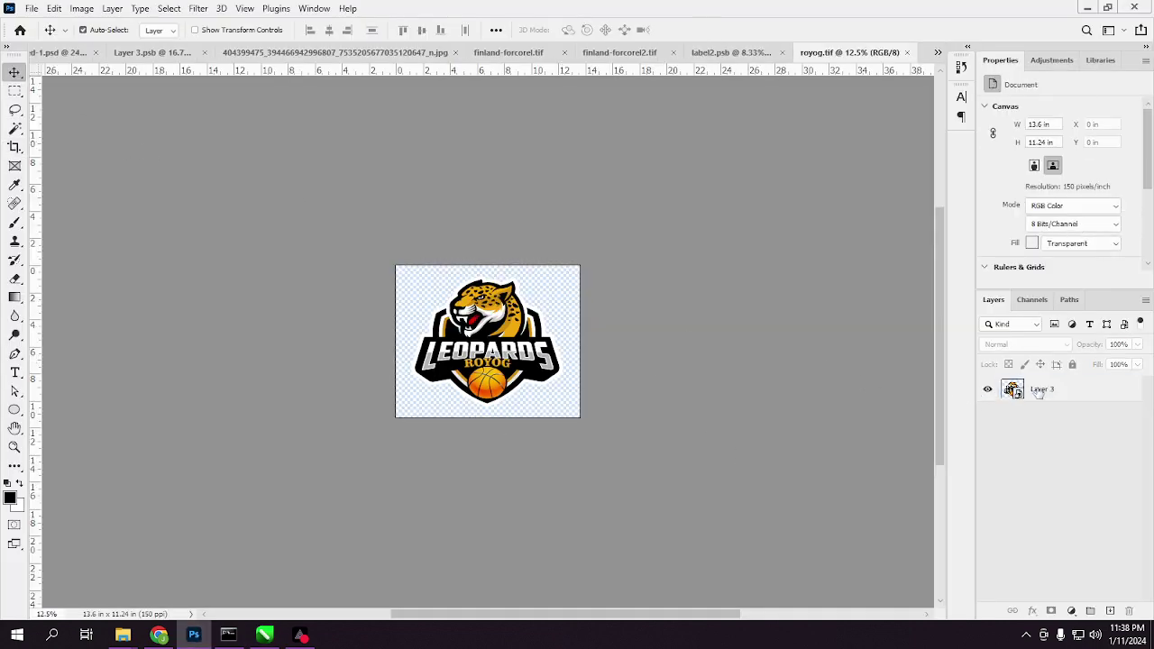
pyautogui.doubleClick(1013, 391)
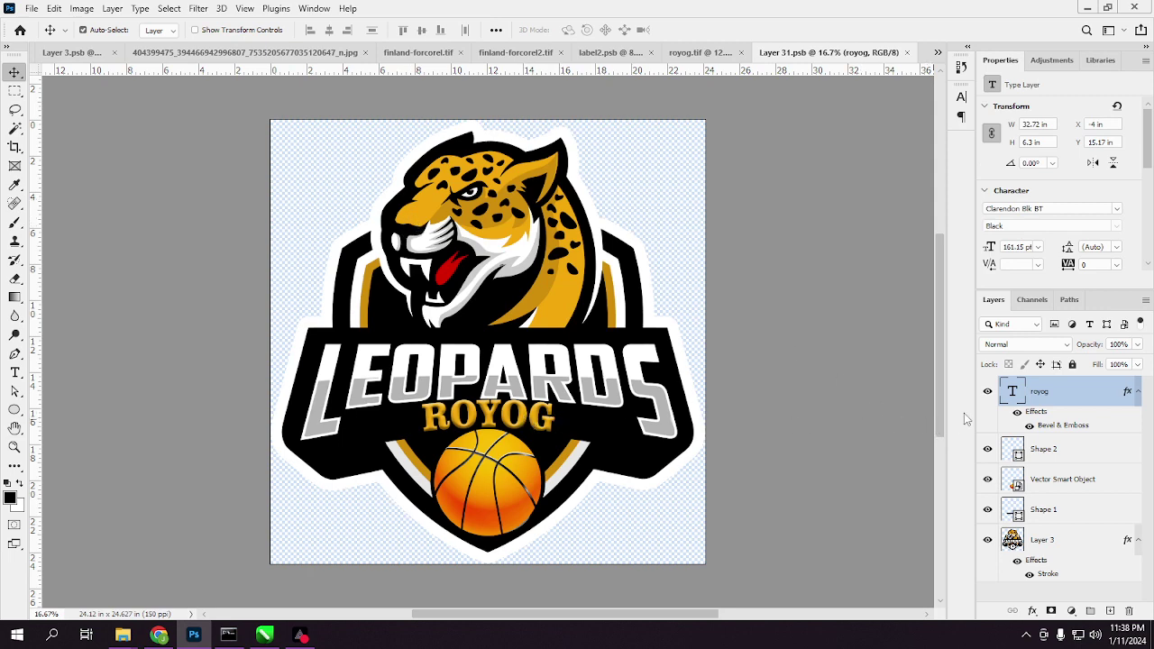
pyautogui.click(987, 392)
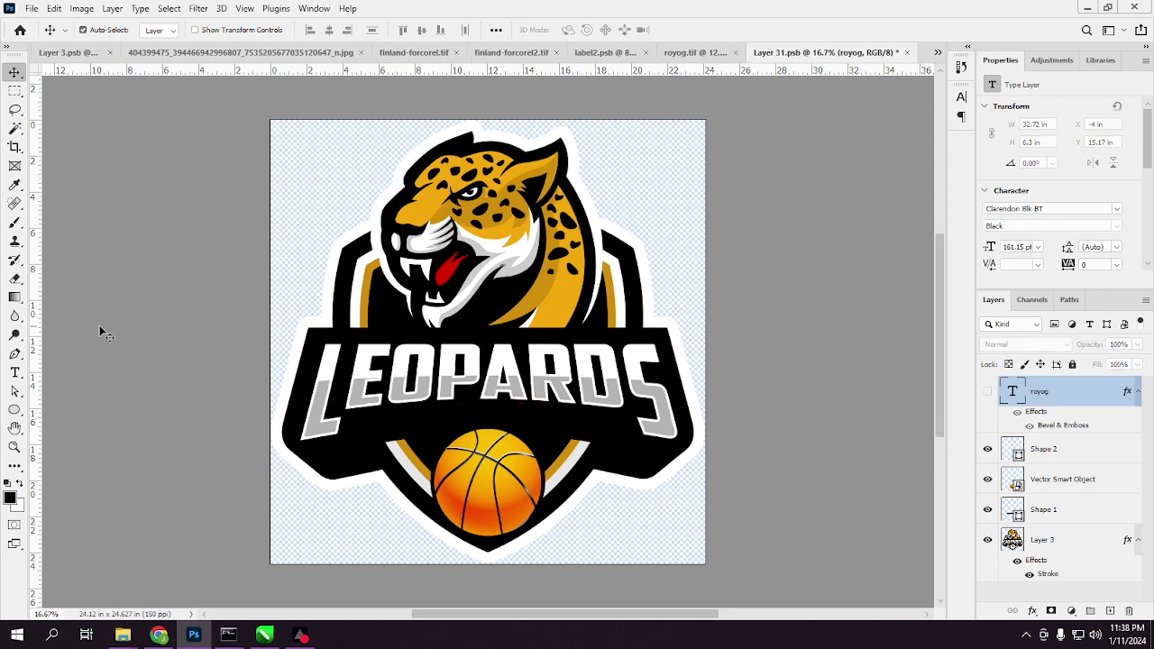
pyautogui.press('w')
pyautogui.click(440, 422)
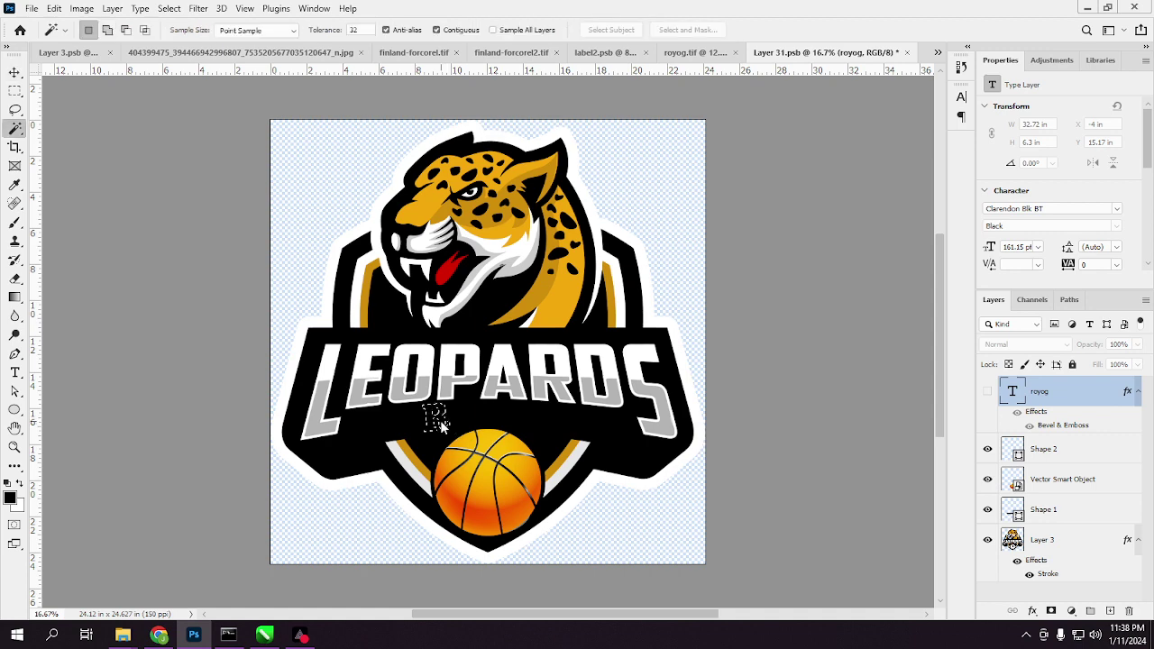
pyautogui.click(377, 307)
pyautogui.hotkey('ctrl', 's')
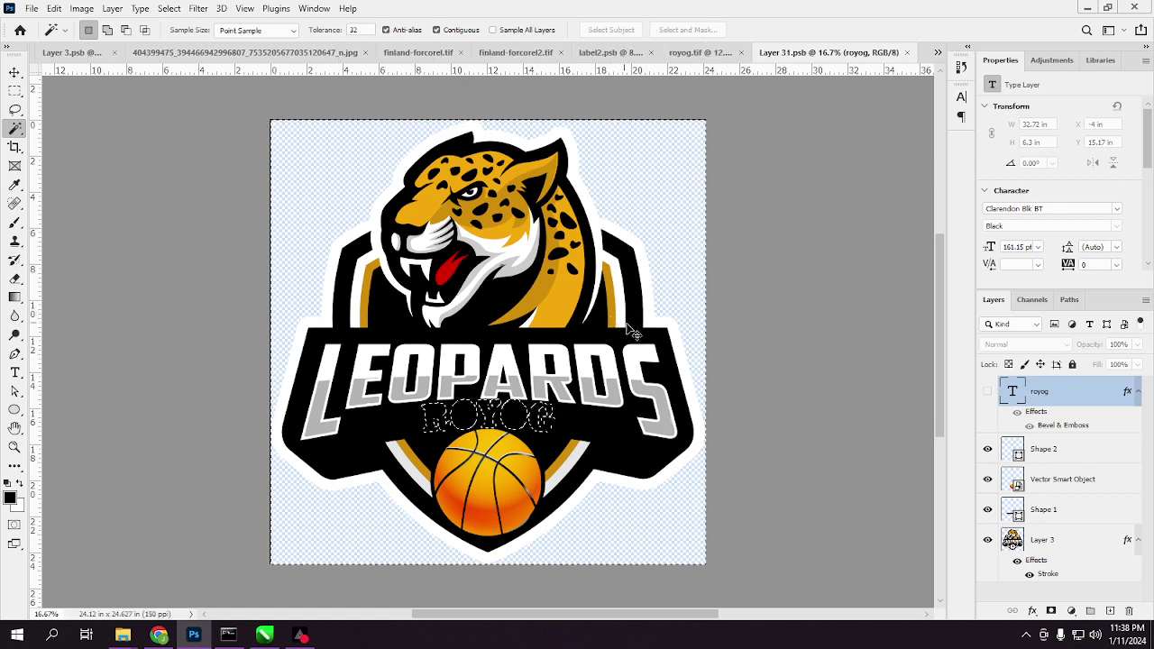
pyautogui.hotkey('ctrl', 'd')
# Select the black areas of Layer 3, cover them with a solid colour fill of ff0000 and save the smart object contents.
pyautogui.click(1012, 546)
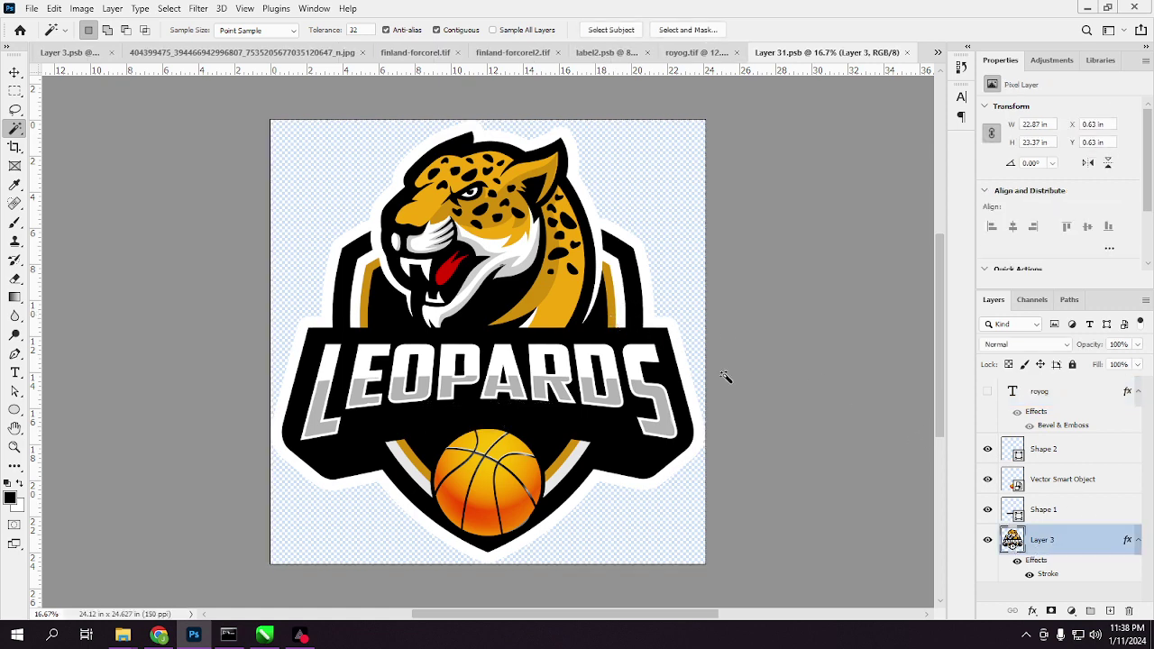
pyautogui.click(597, 313)
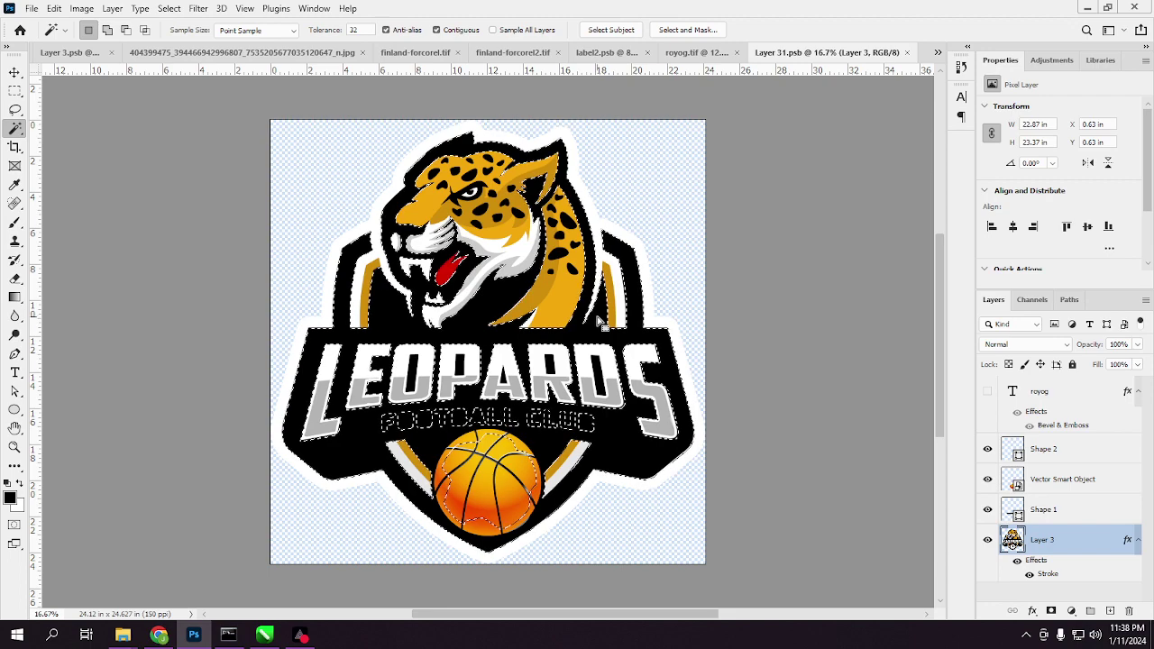
pyautogui.click(1070, 611)
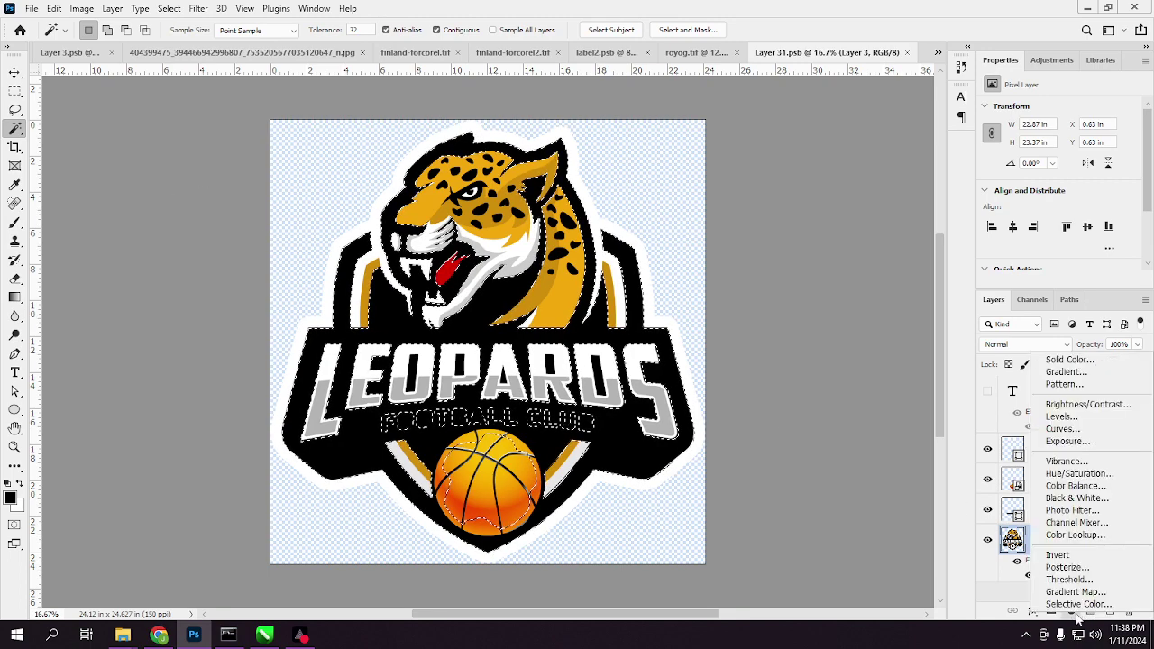
pyautogui.click(1069, 359)
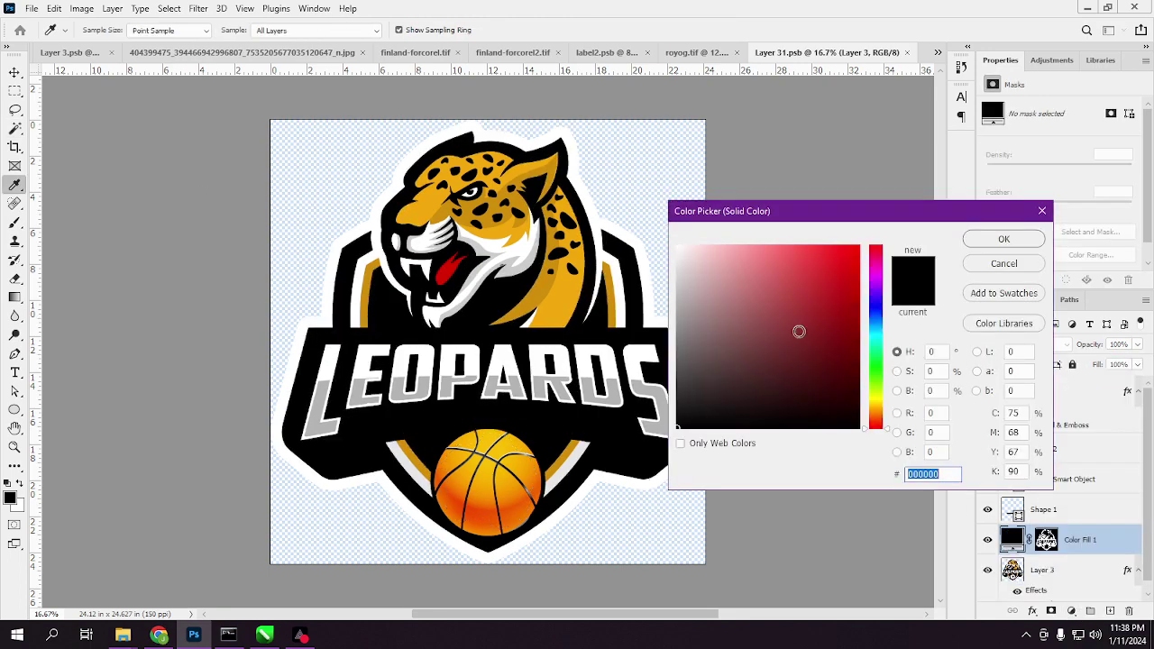
pyautogui.write('ff0000')
pyautogui.click(1003, 239)
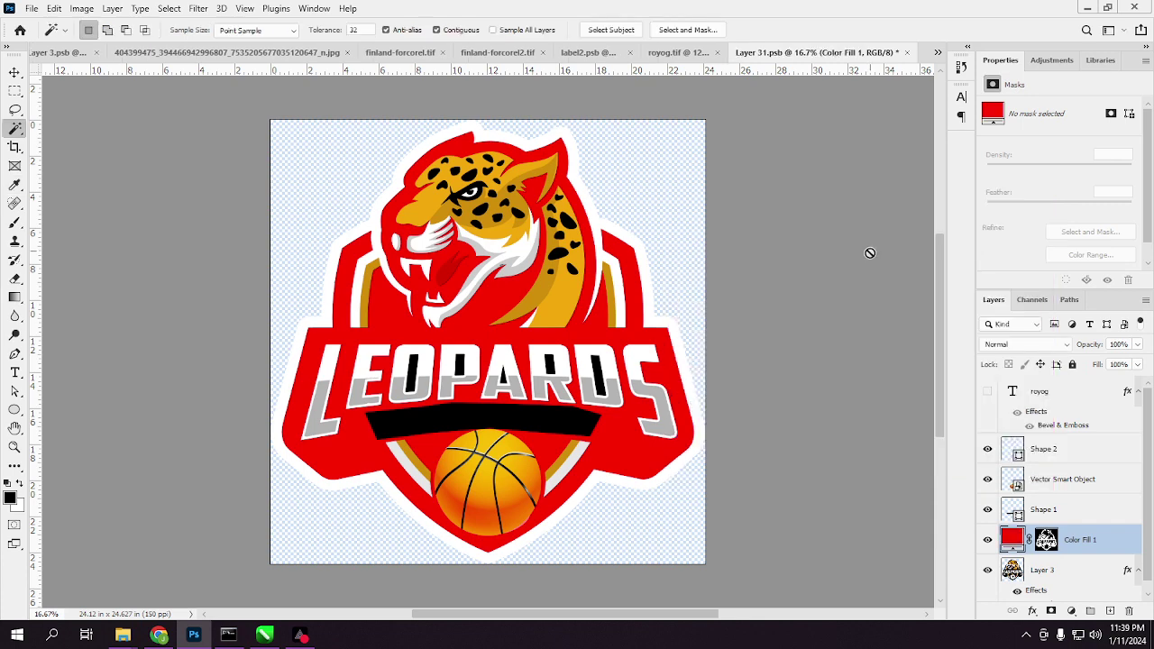
pyautogui.hotkey('ctrl', 's')
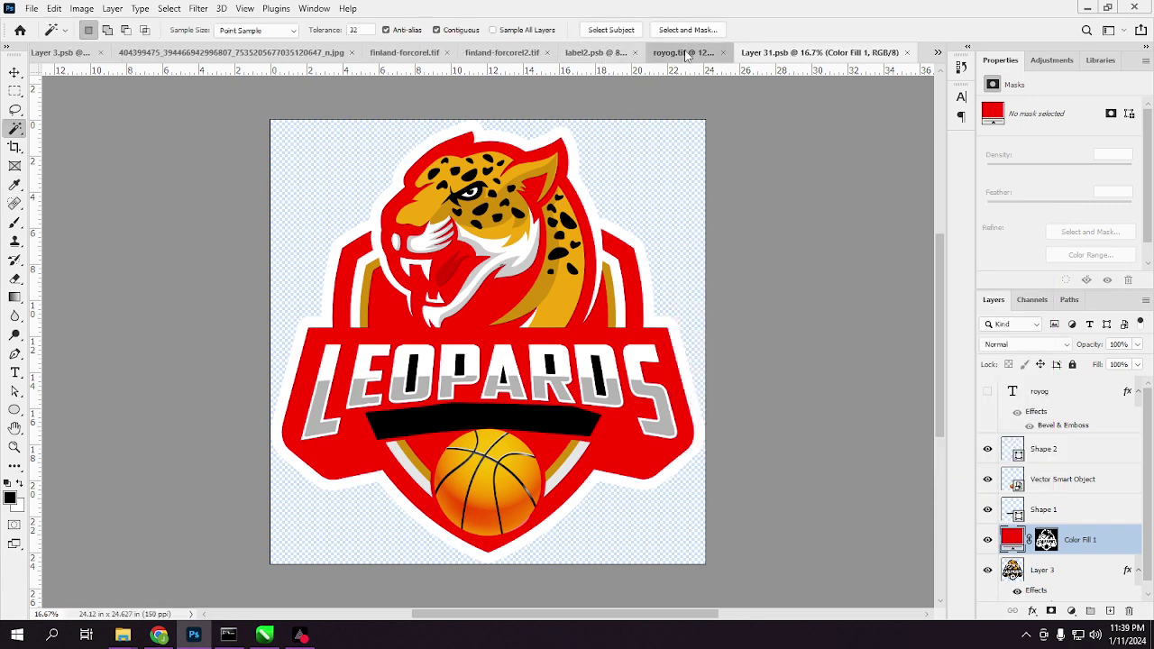
# Save royog.tif with the recoloured logo, then switch to CorelDRAW and update the royog.tif link from its source.
pyautogui.click(691, 52)
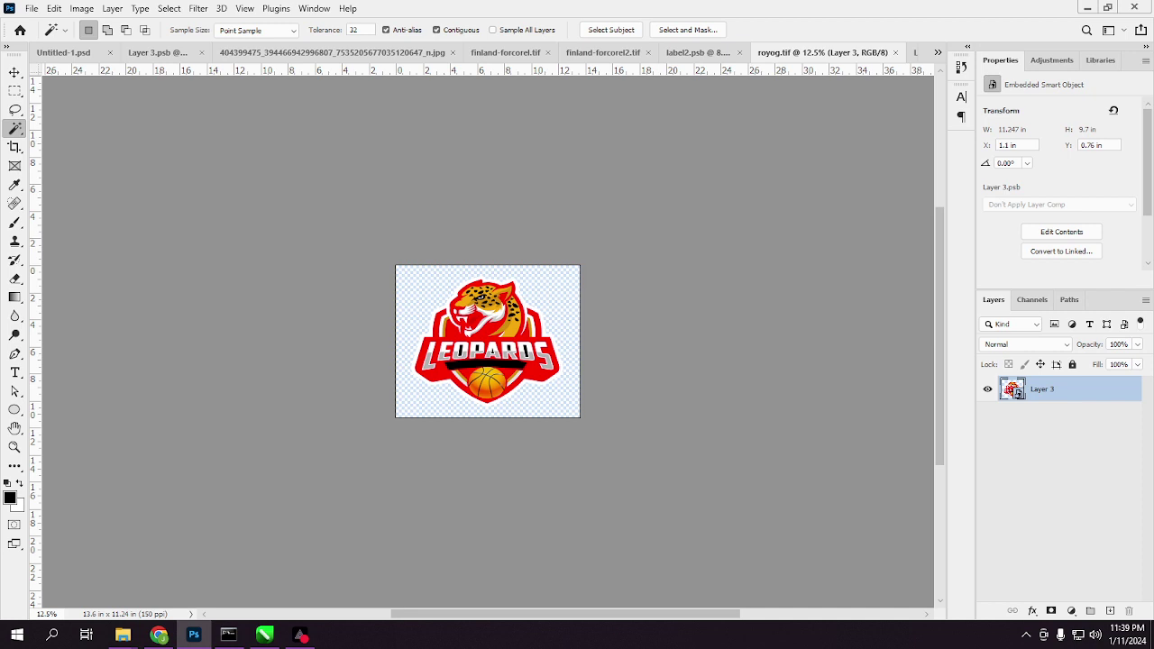
pyautogui.hotkey('alt', 'Tab')
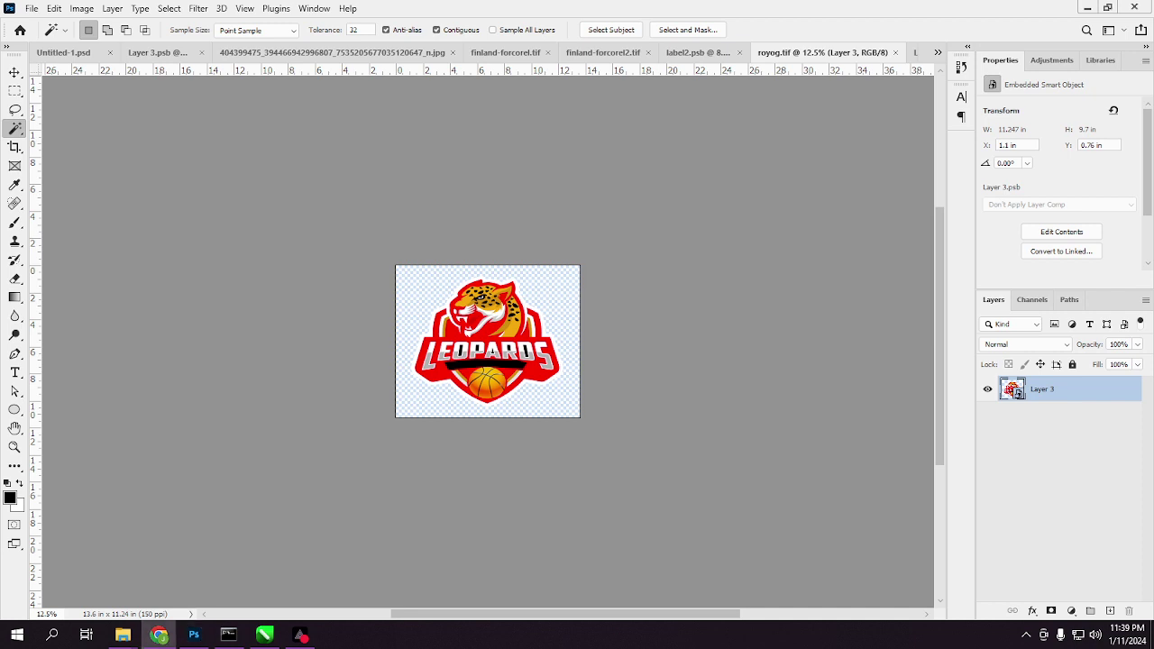
pyautogui.click(198, 636)
pyautogui.click(270, 636)
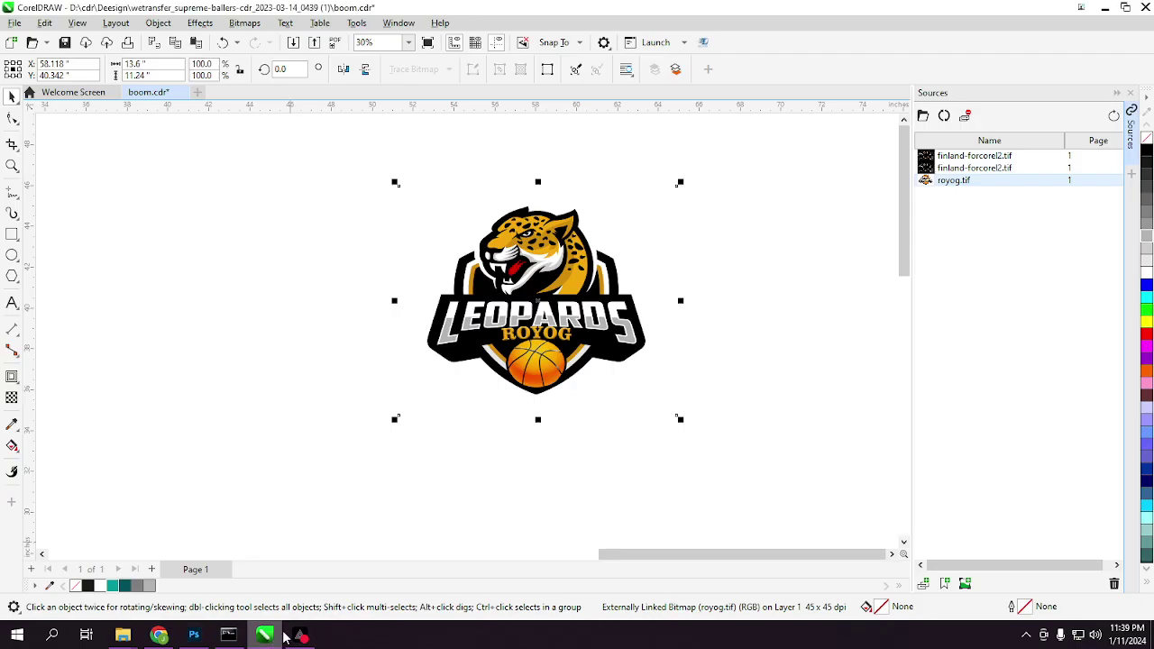
pyautogui.click(810, 434)
pyautogui.click(964, 181)
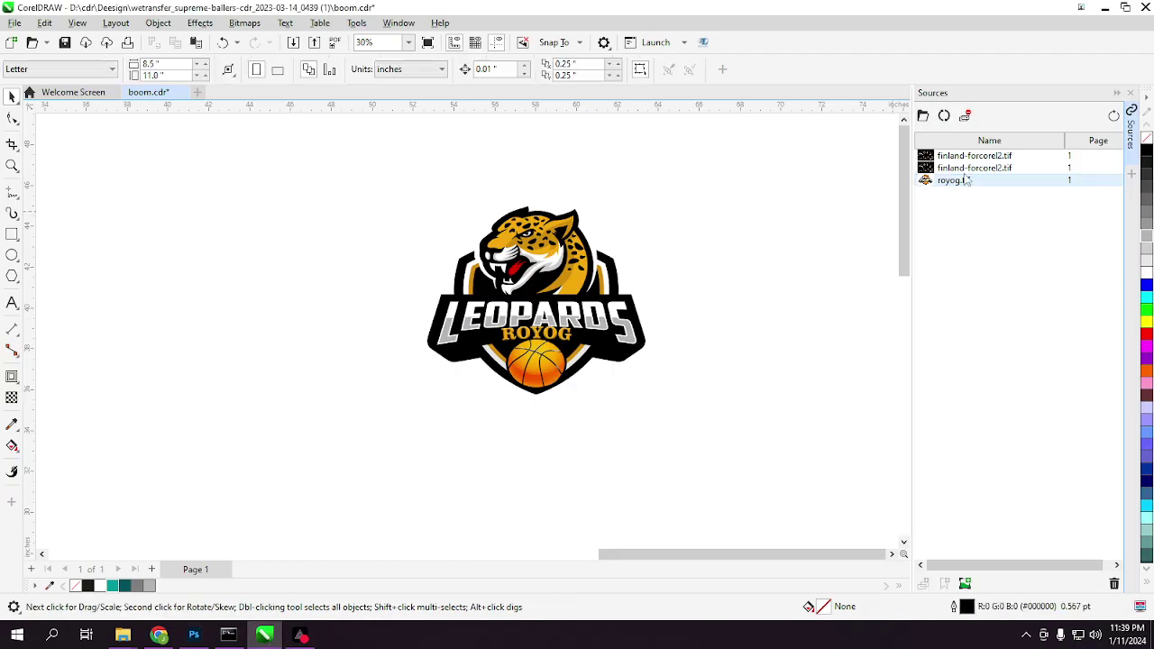
pyautogui.click(945, 114)
# Examine the updated Leopards logo alongside the jersey panels in boom.cdr.
pyautogui.scroll(-5, 528, 279)
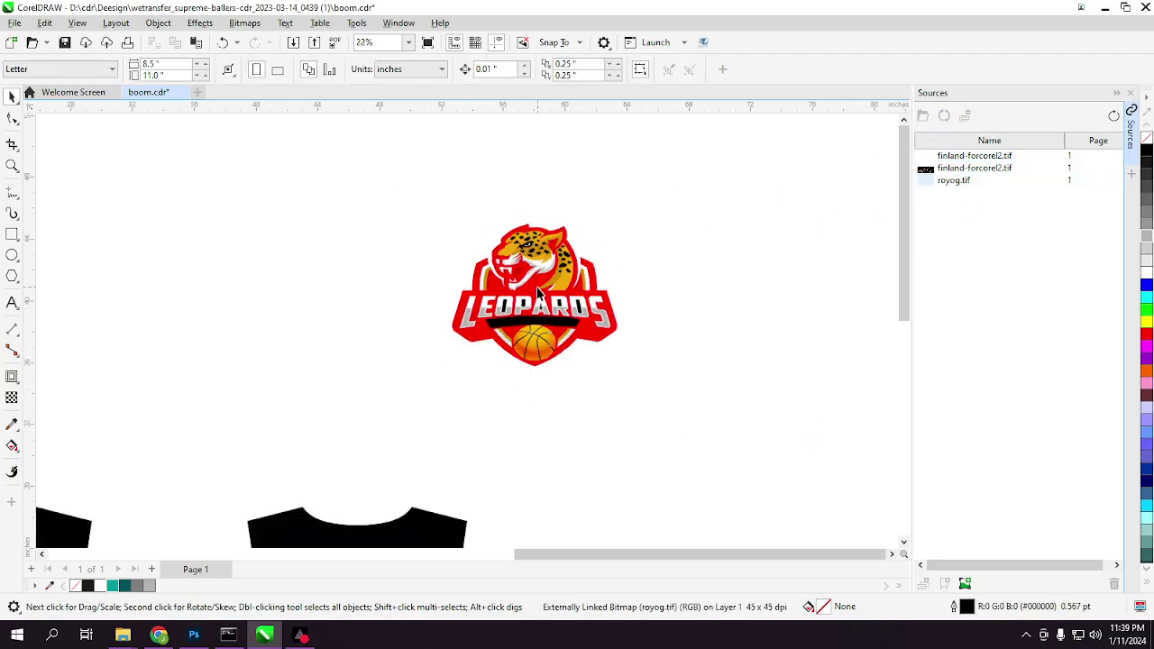
pyautogui.scroll(-1, 556, 368)
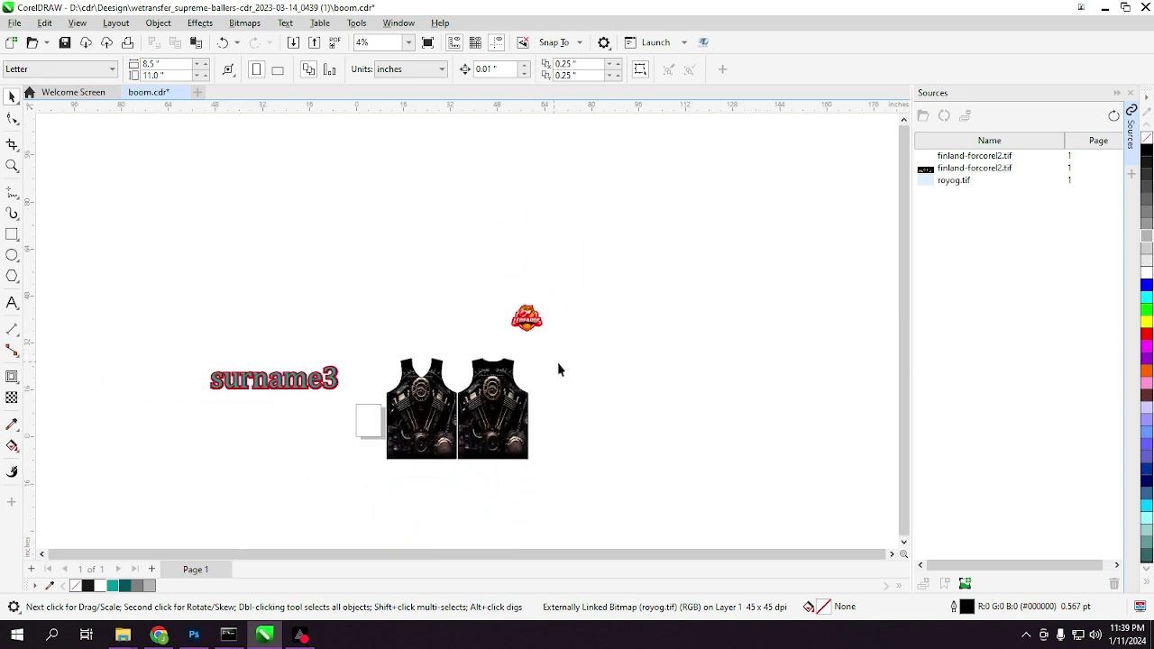
pyautogui.scroll(5, 556, 368)
pyautogui.scroll(-4, 431, 383)
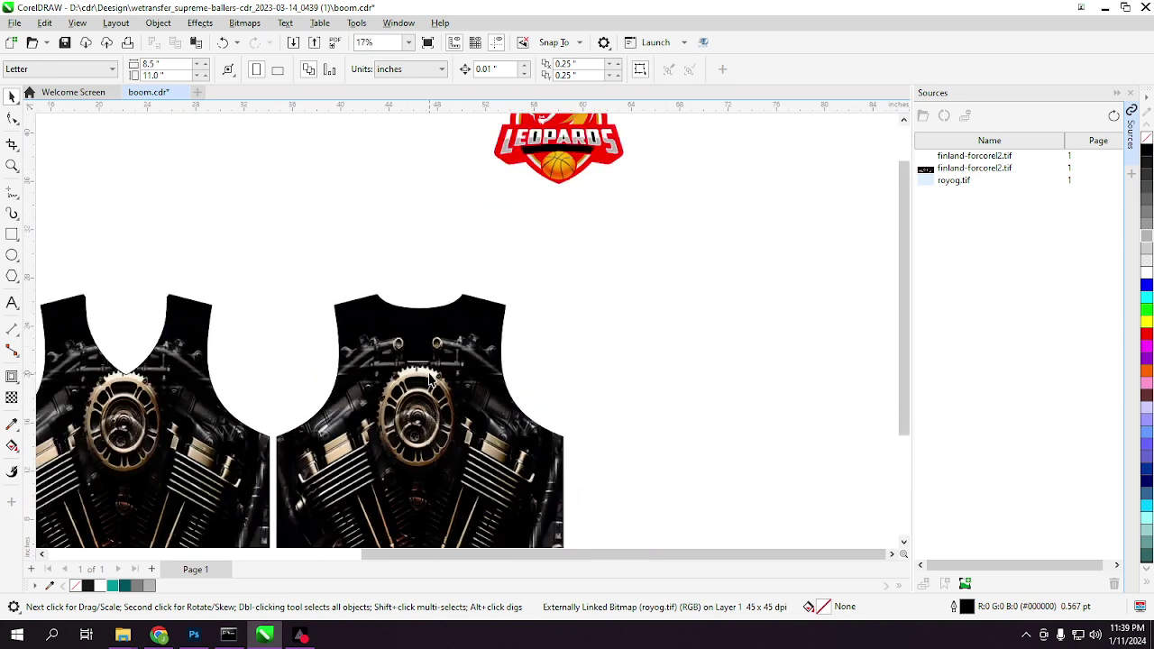
pyautogui.click(495, 263)
pyautogui.click(544, 297)
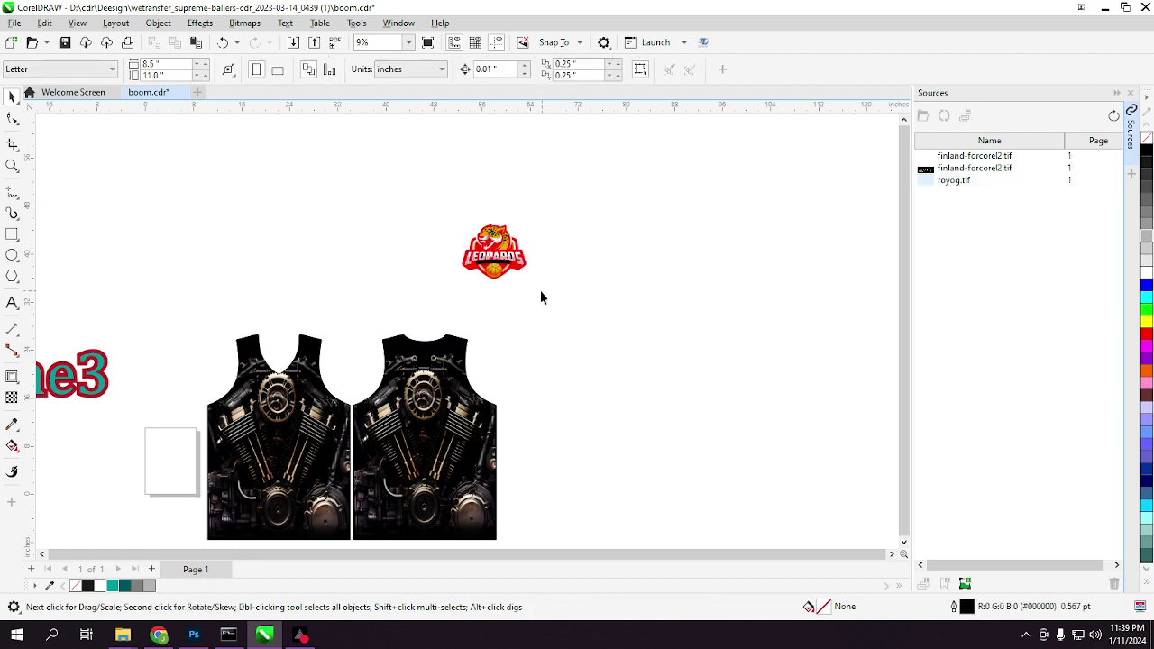
# Enlarge the linked Leopards logo to about 29.3 by 24.2 inches.
pyautogui.click(538, 288)
pyautogui.moveTo(538, 289); pyautogui.dragTo(729, 377)
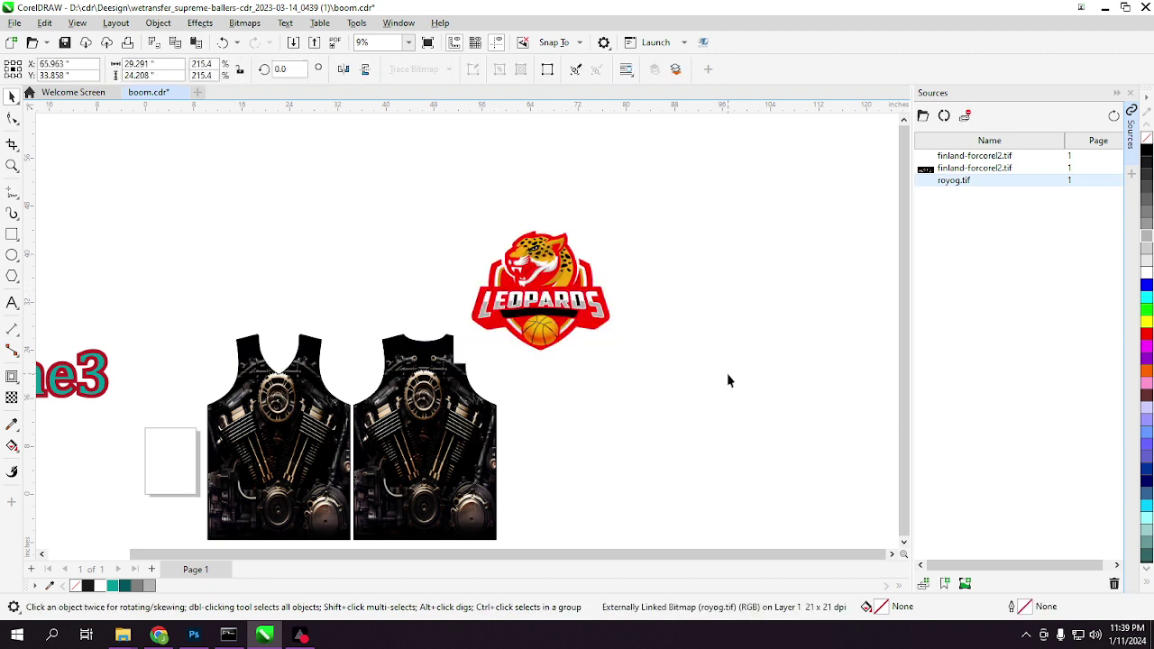
pyautogui.click(729, 378)
# Try to apply a contour to the enlarged linked Leopards logo.
pyautogui.click(11, 376)
pyautogui.click(551, 338)
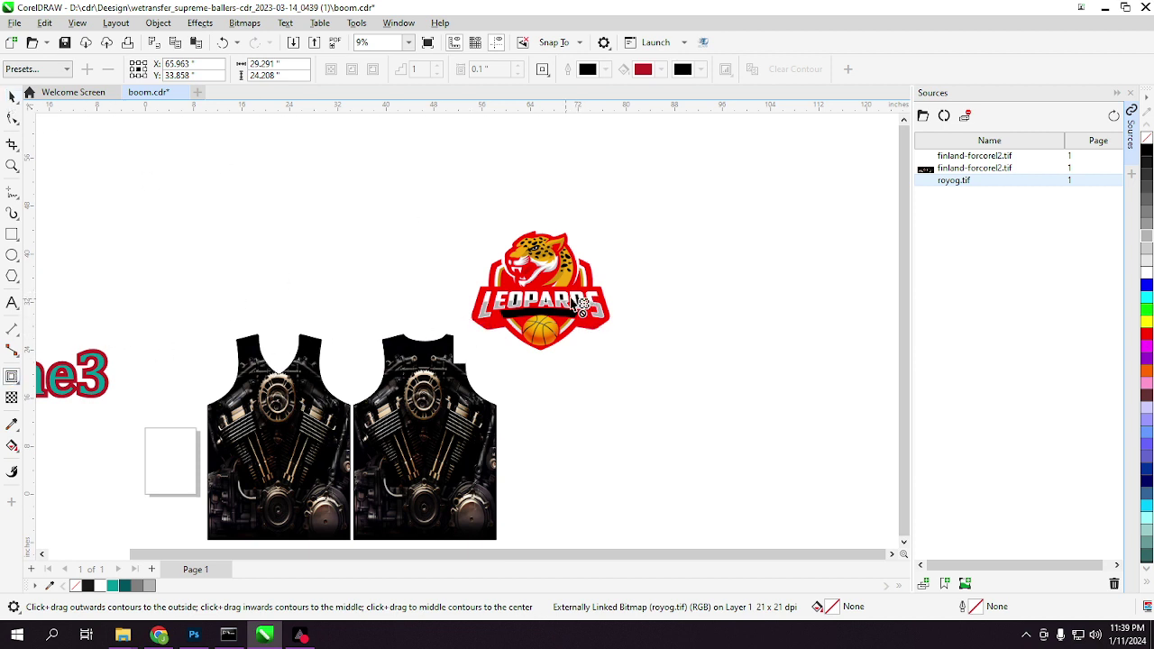
pyautogui.click(11, 96)
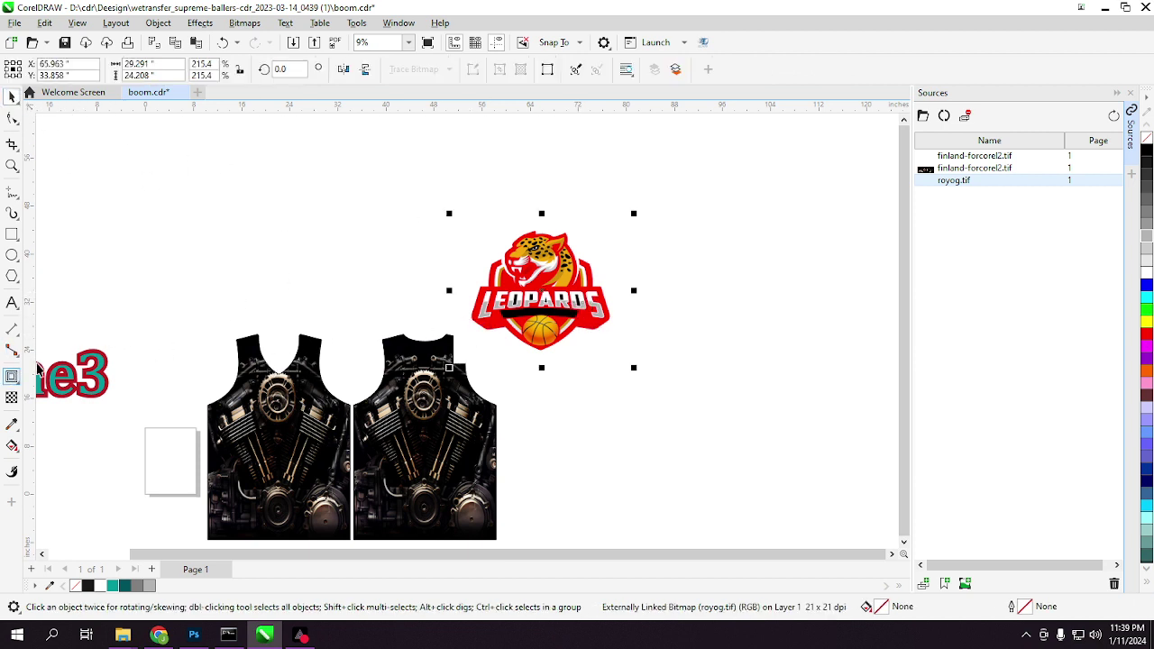
# Move the Leopards logo clear of the jersey panels, to about X 91 and Y 38.7 inches.
pyautogui.click(682, 219)
pyautogui.click(539, 290)
pyautogui.moveTo(539, 290); pyautogui.dragTo(691, 261)
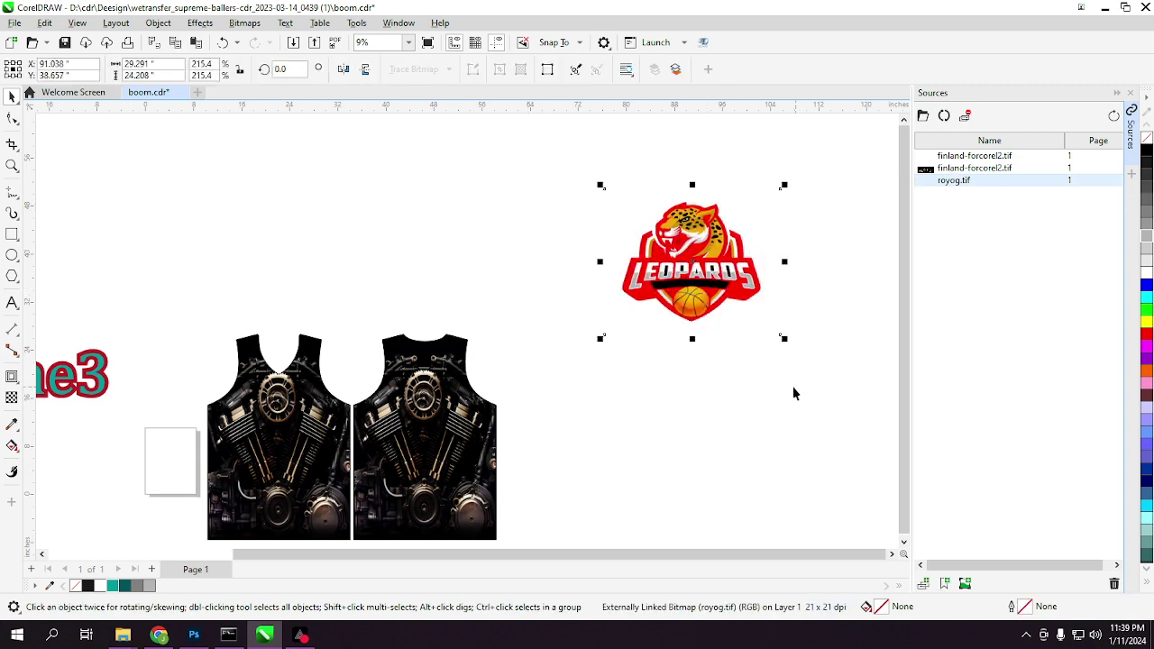
# Switch to Photoshop and save royog.tif with the logo's original black areas, then switch to CorelDRAW and update the royog.tif link.
pyautogui.click(193, 634)
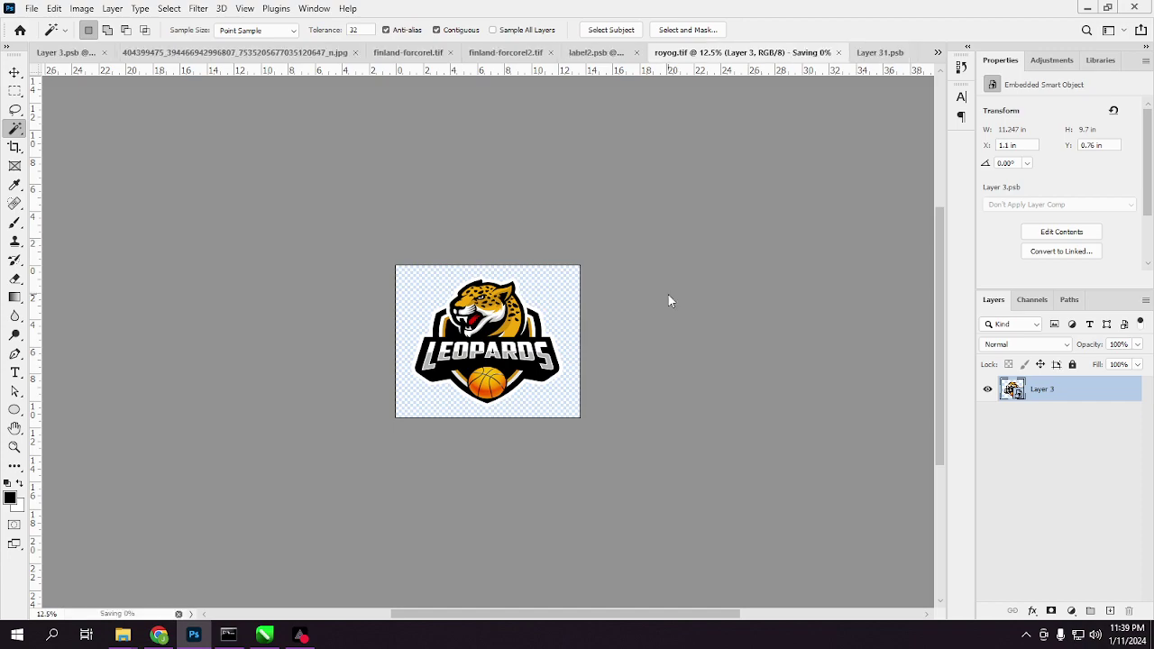
pyautogui.click(264, 634)
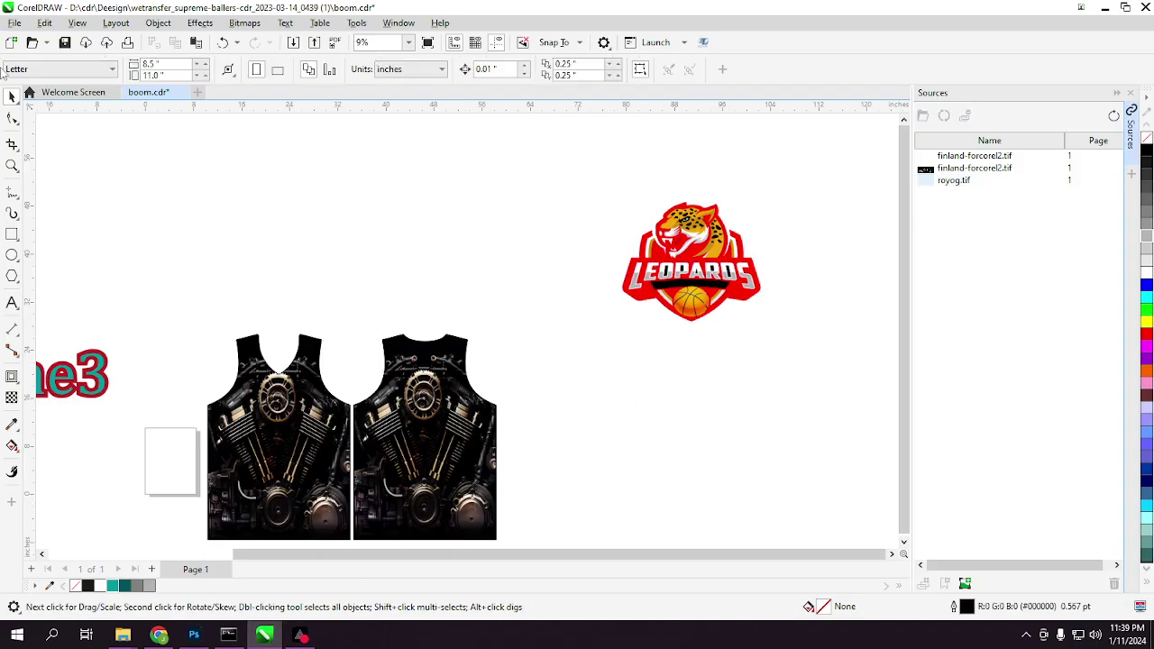
pyautogui.click(955, 180)
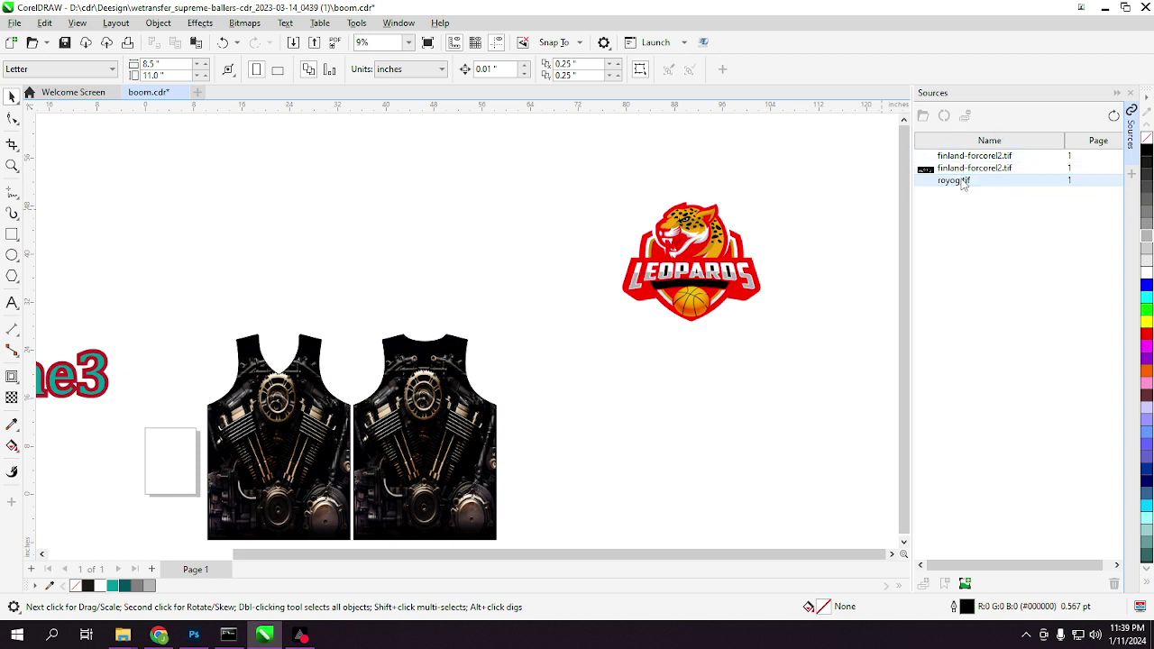
pyautogui.click(944, 116)
pyautogui.click(955, 180)
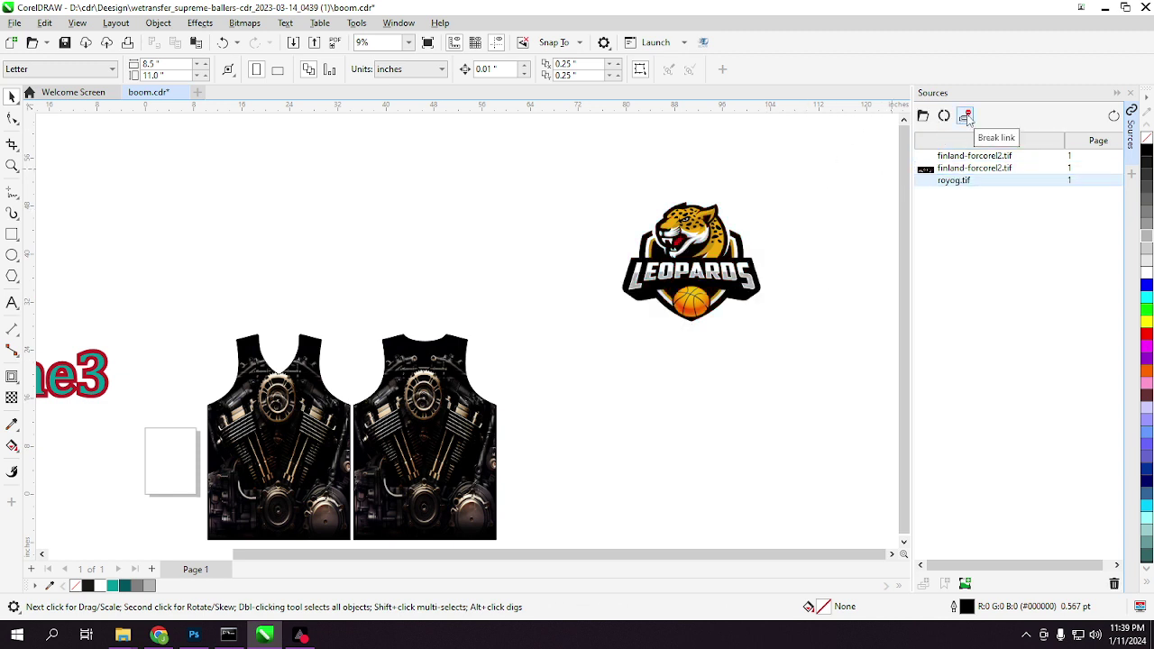
# Try the Contour and Distort tools on the updated royog.tif logo.
pyautogui.click(13, 377)
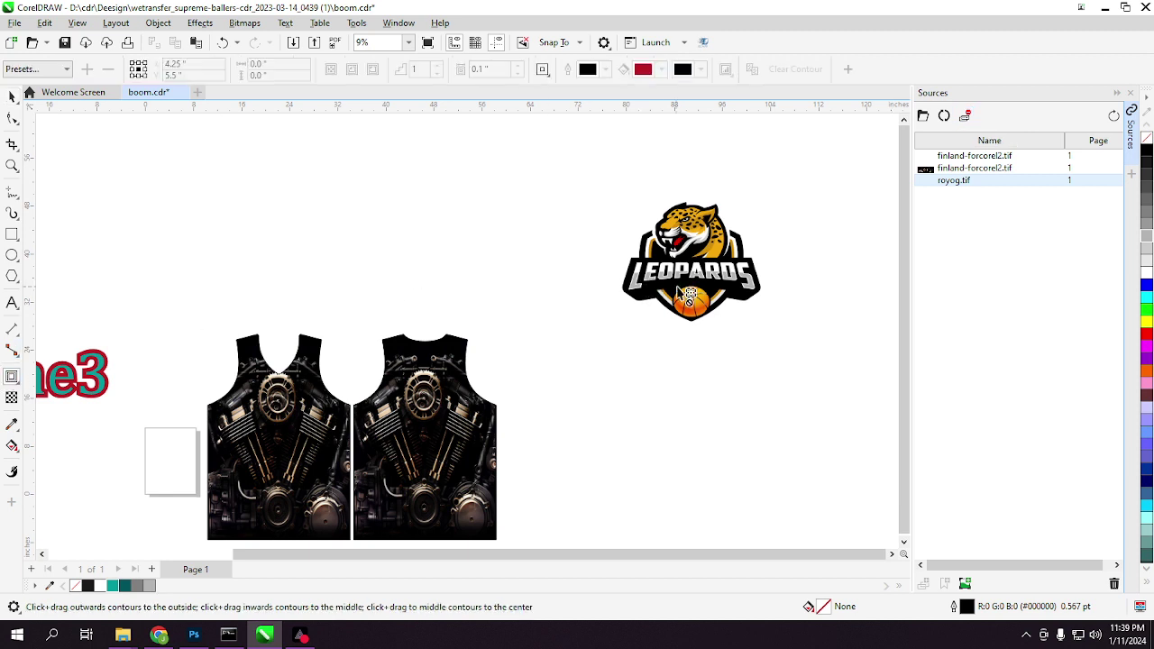
pyautogui.click(701, 315)
pyautogui.click(14, 378)
pyautogui.click(56, 424)
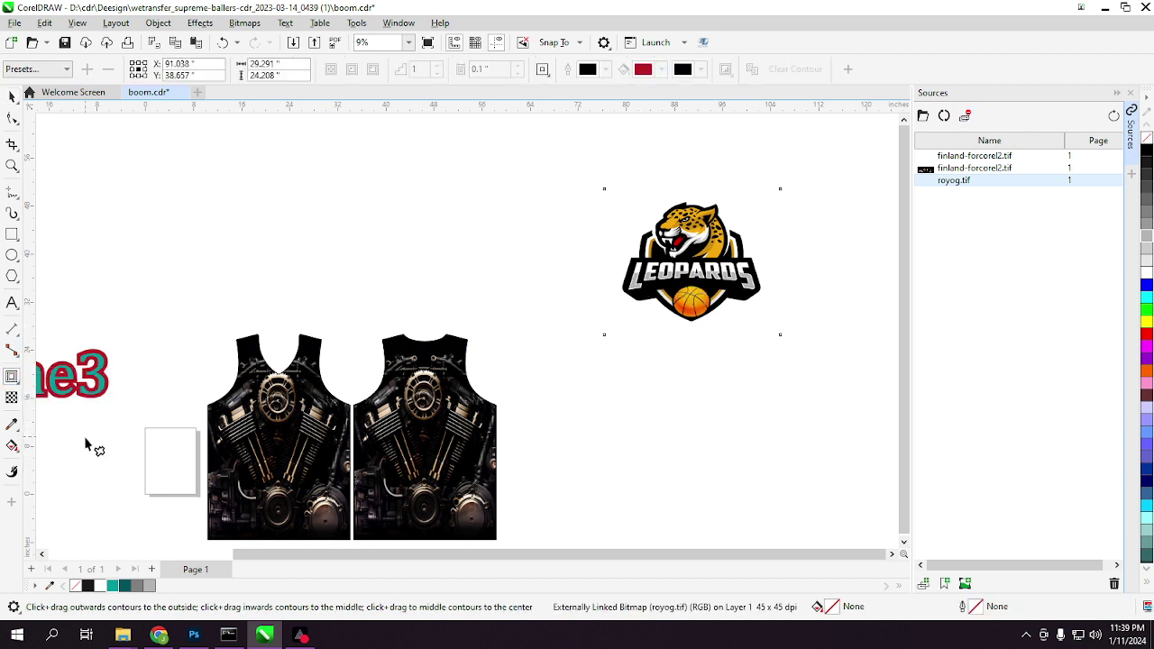
pyautogui.click(13, 377)
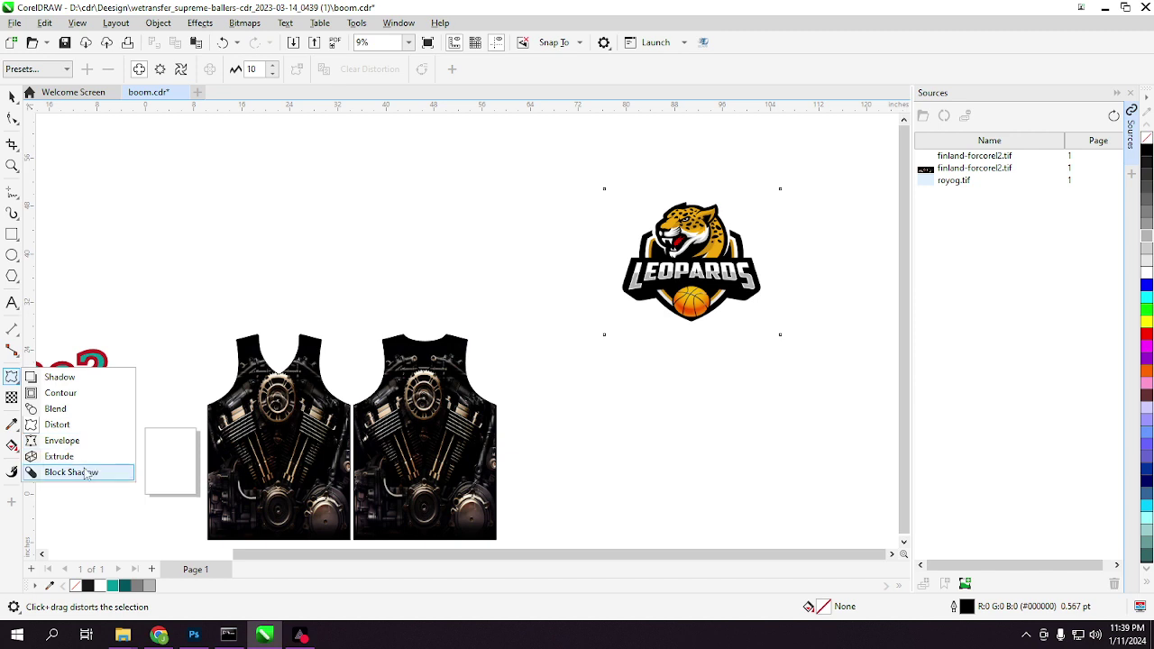
# Create a black block shadow about 14.4 inches deep beneath the linked logo and undo it.
pyautogui.click(87, 471)
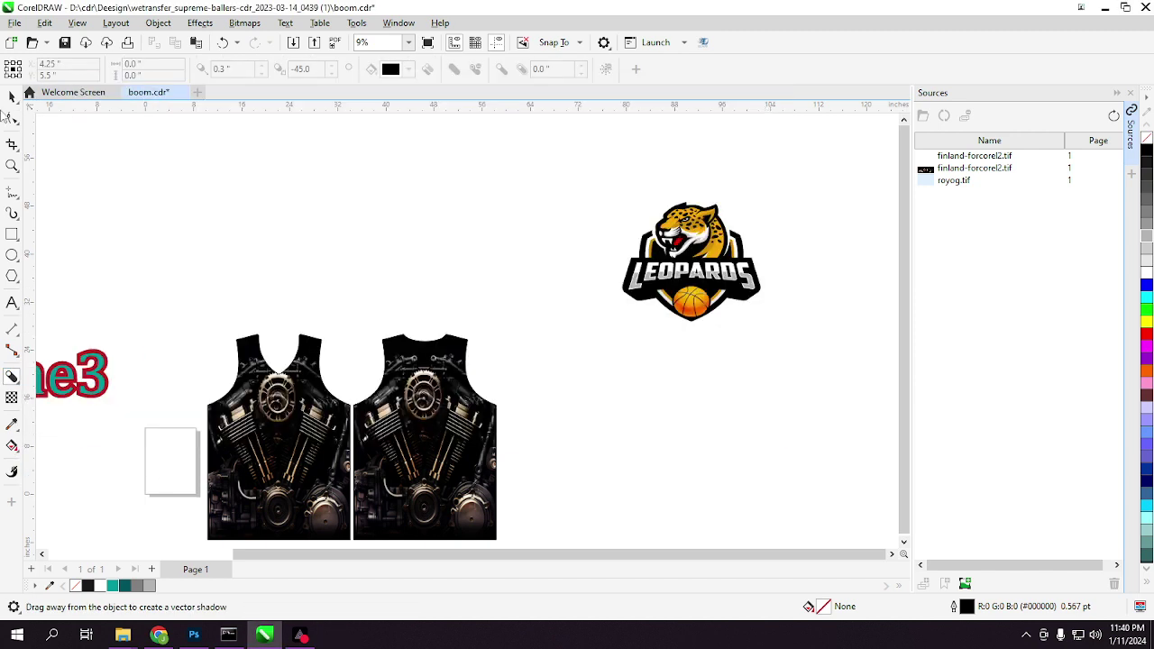
pyautogui.click(12, 97)
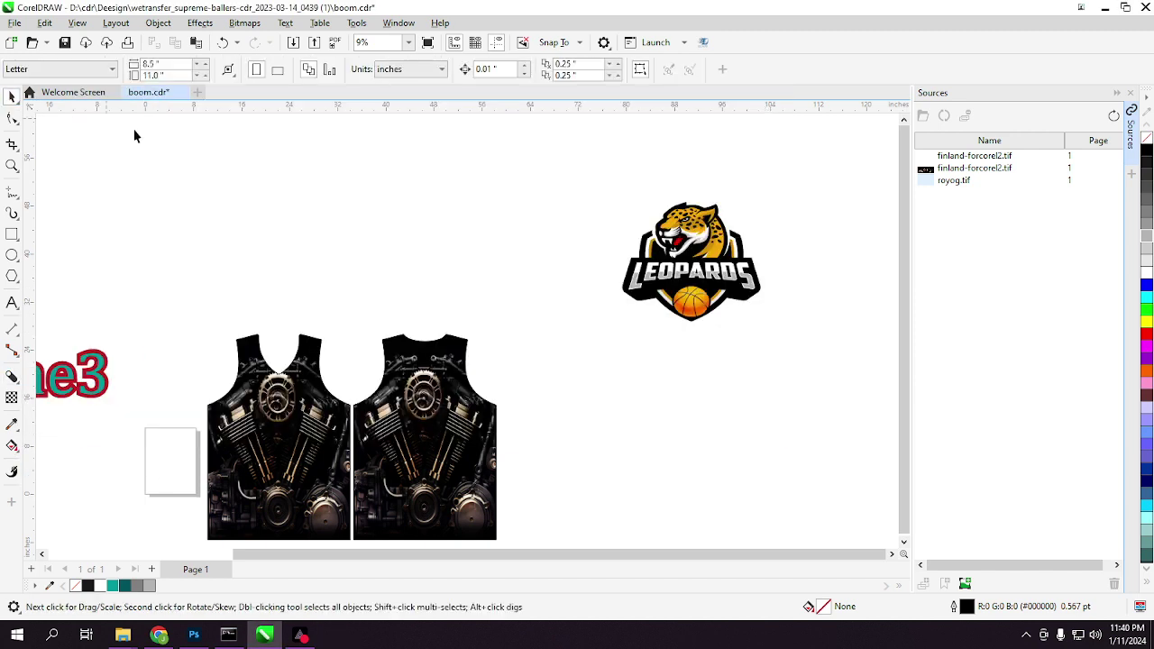
pyautogui.click(692, 288)
pyautogui.click(12, 377)
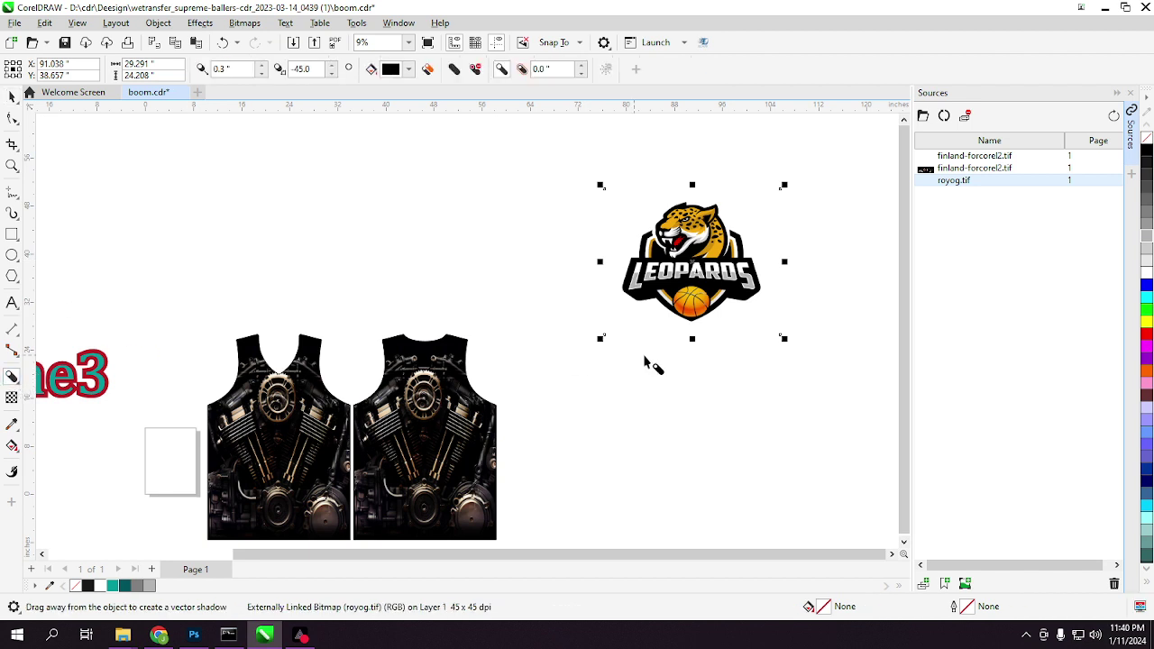
pyautogui.moveTo(691, 304); pyautogui.dragTo(712, 348)
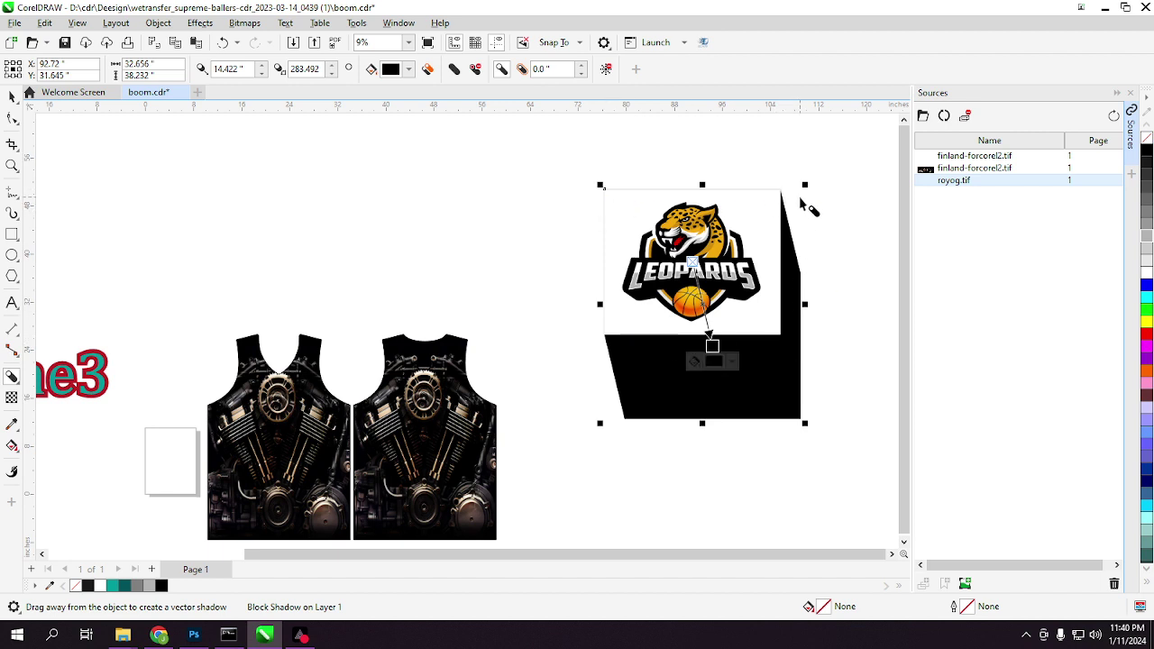
pyautogui.hotkey('ctrl', 'z')
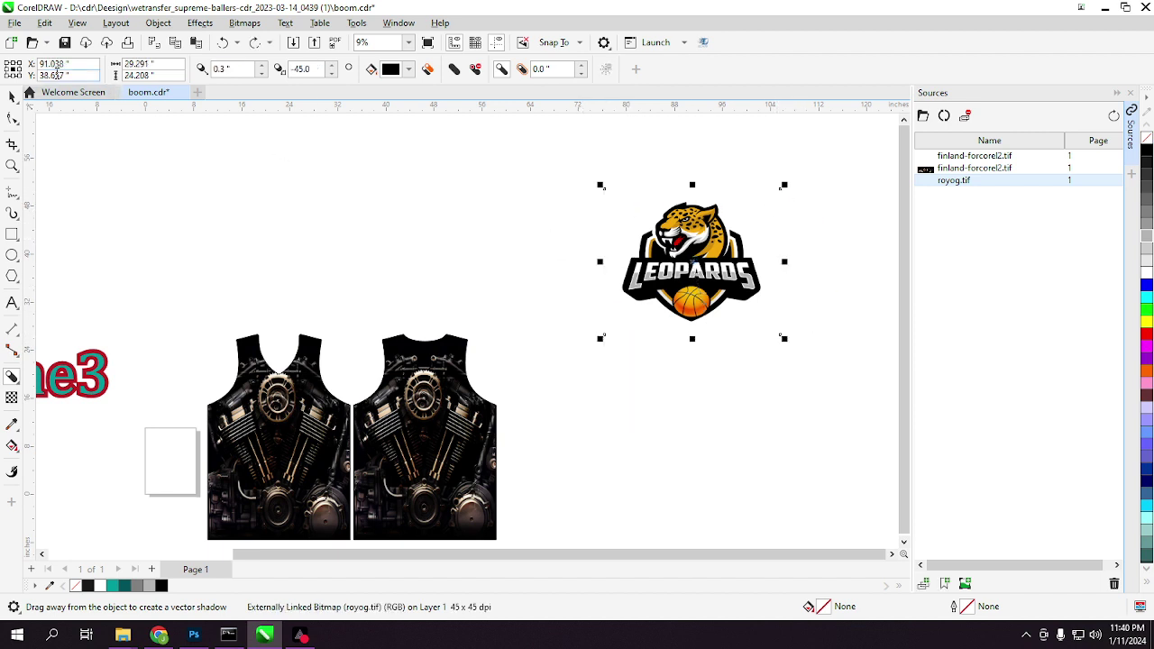
pyautogui.click(12, 98)
pyautogui.click(330, 184)
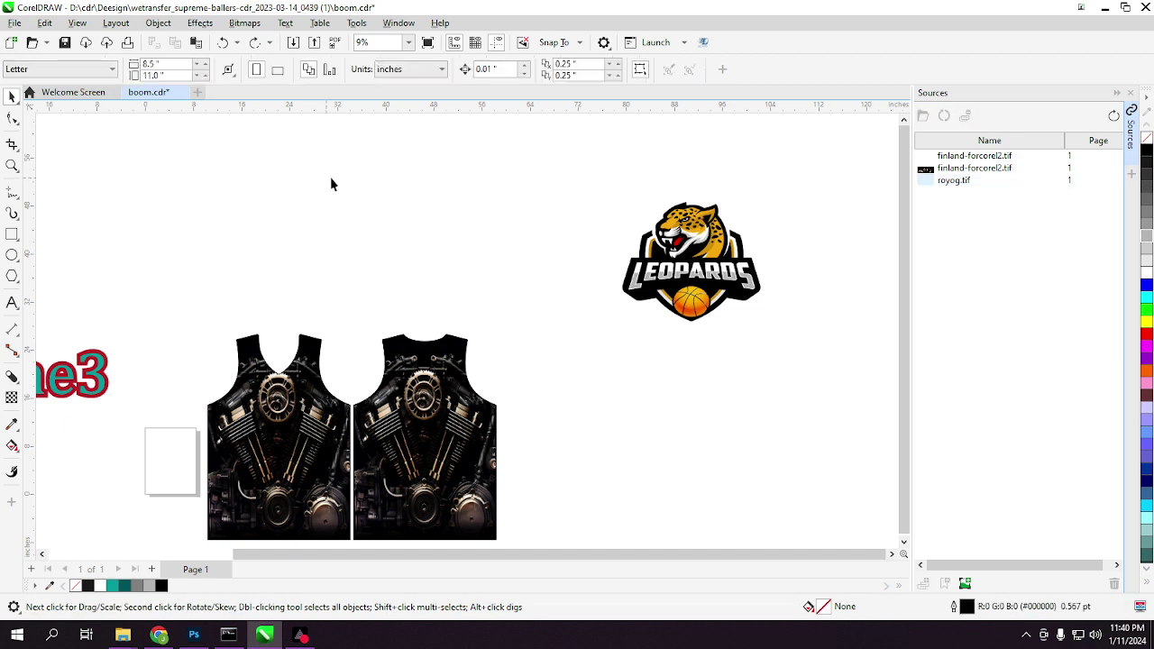
# Break the external link of the royog.tif logo so it becomes an embedded bitmap.
pyautogui.click(719, 287)
pyautogui.click(245, 23)
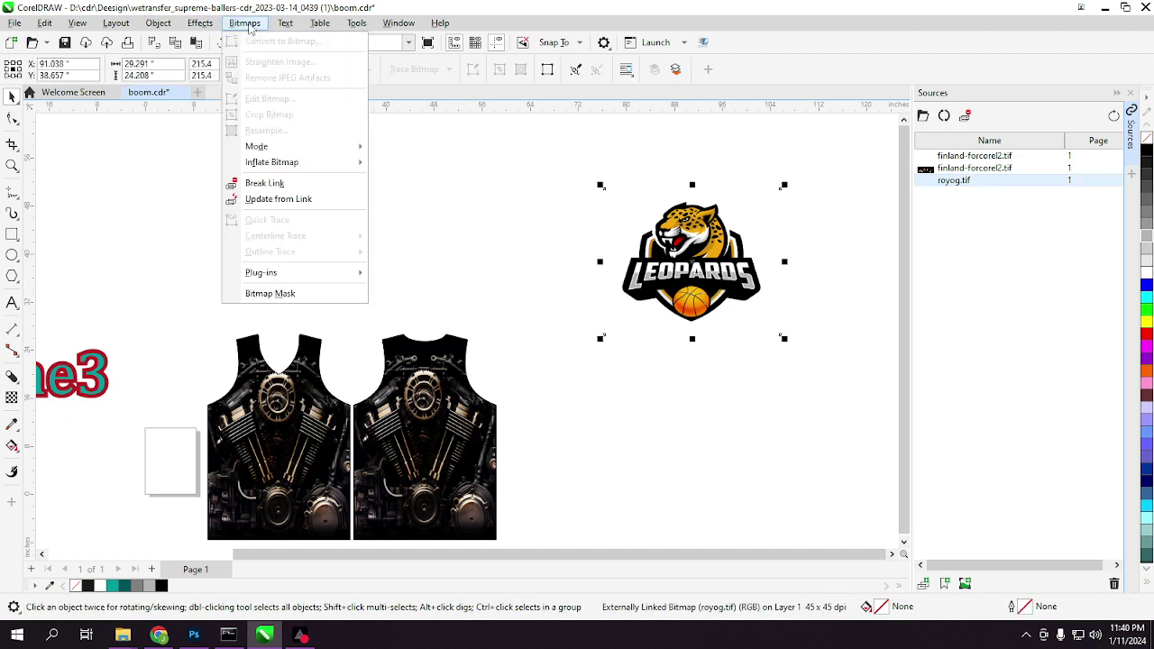
pyautogui.click(465, 118)
pyautogui.rightClick(702, 269)
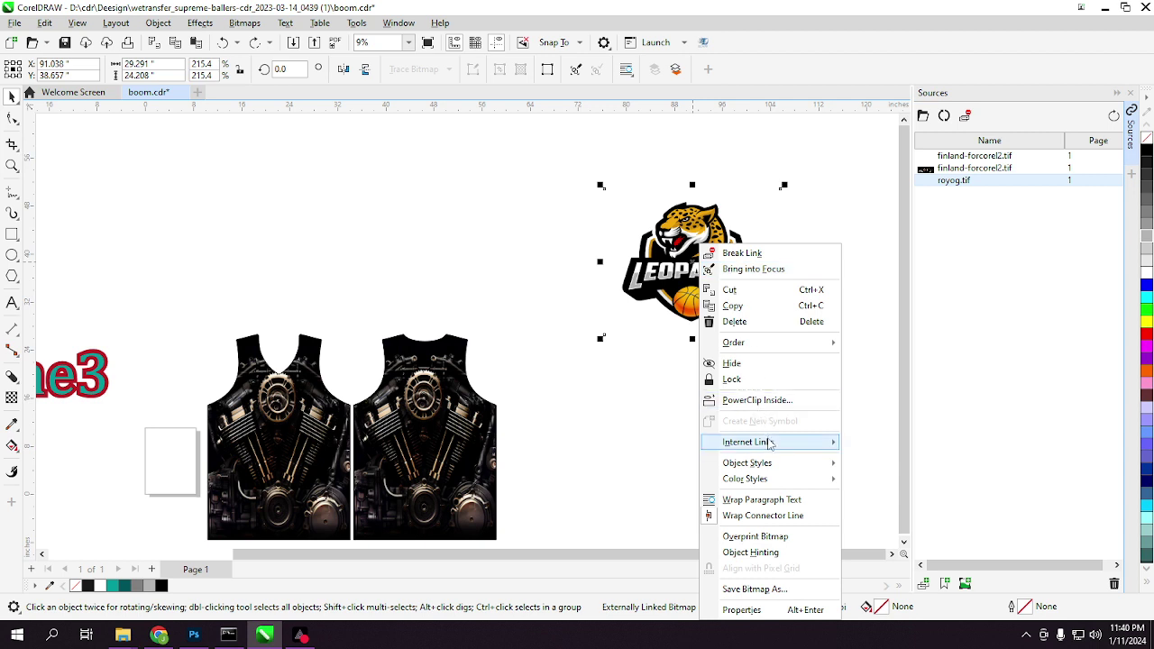
pyautogui.click(543, 255)
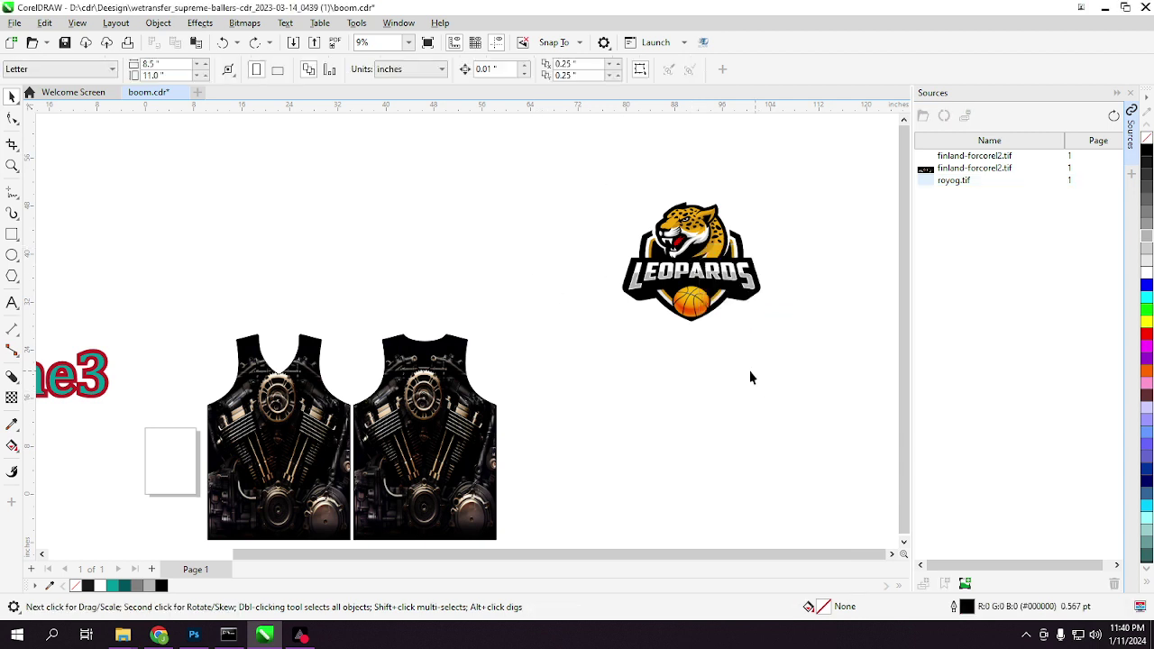
pyautogui.click(706, 276)
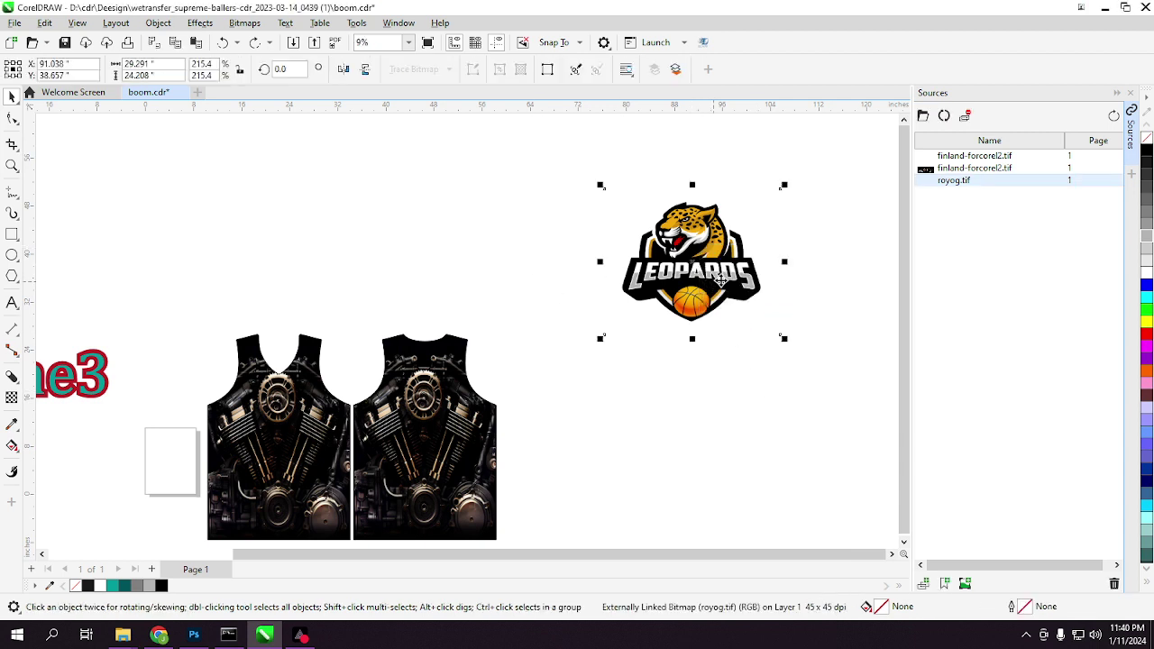
pyautogui.click(970, 119)
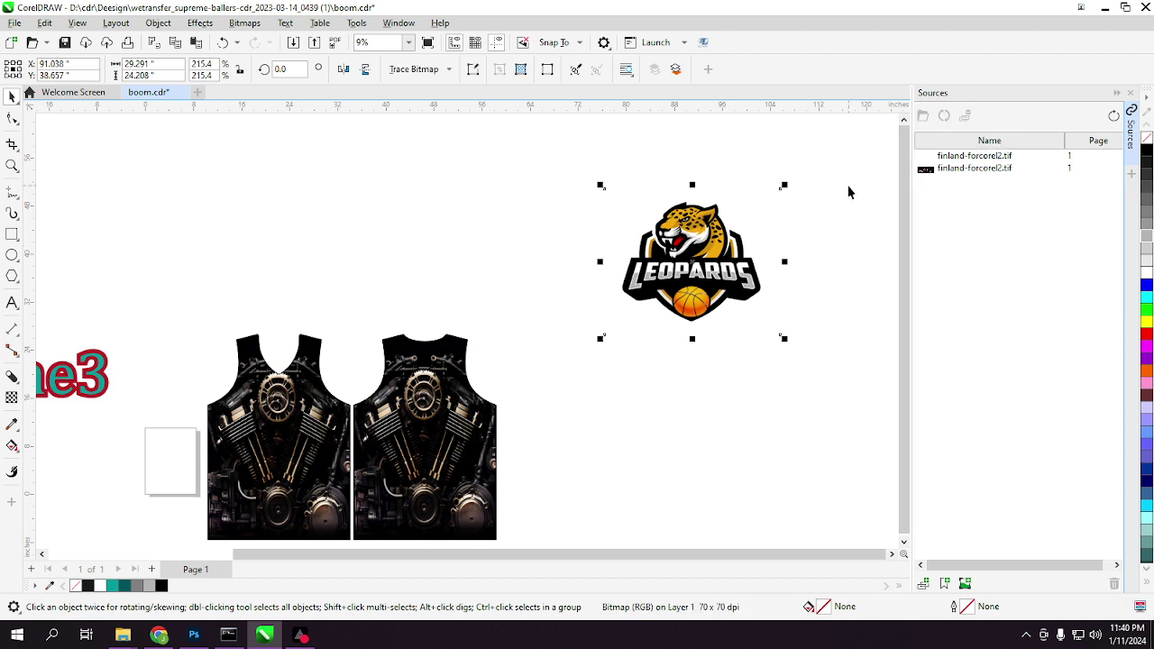
# Outline trace the Leopards bitmap as a Logo with background removal set to Specify, and move the traced group beside the original.
pyautogui.click(843, 320)
pyautogui.rightClick(705, 284)
pyautogui.click(609, 242)
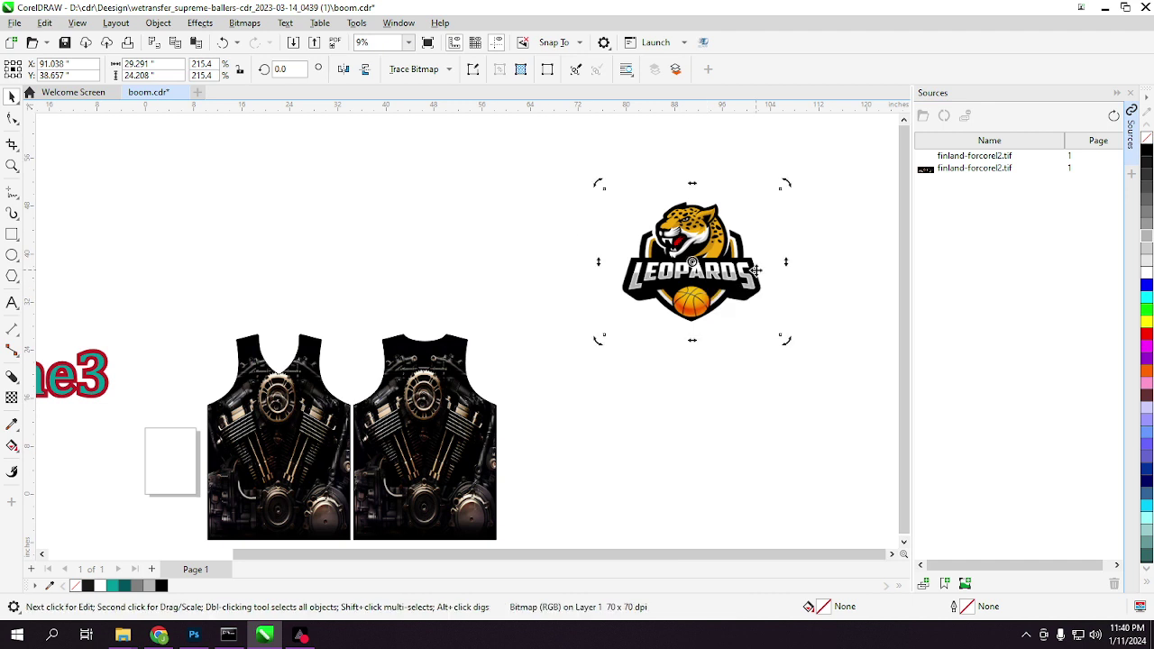
pyautogui.click(481, 221)
pyautogui.click(673, 258)
pyautogui.rightClick(673, 258)
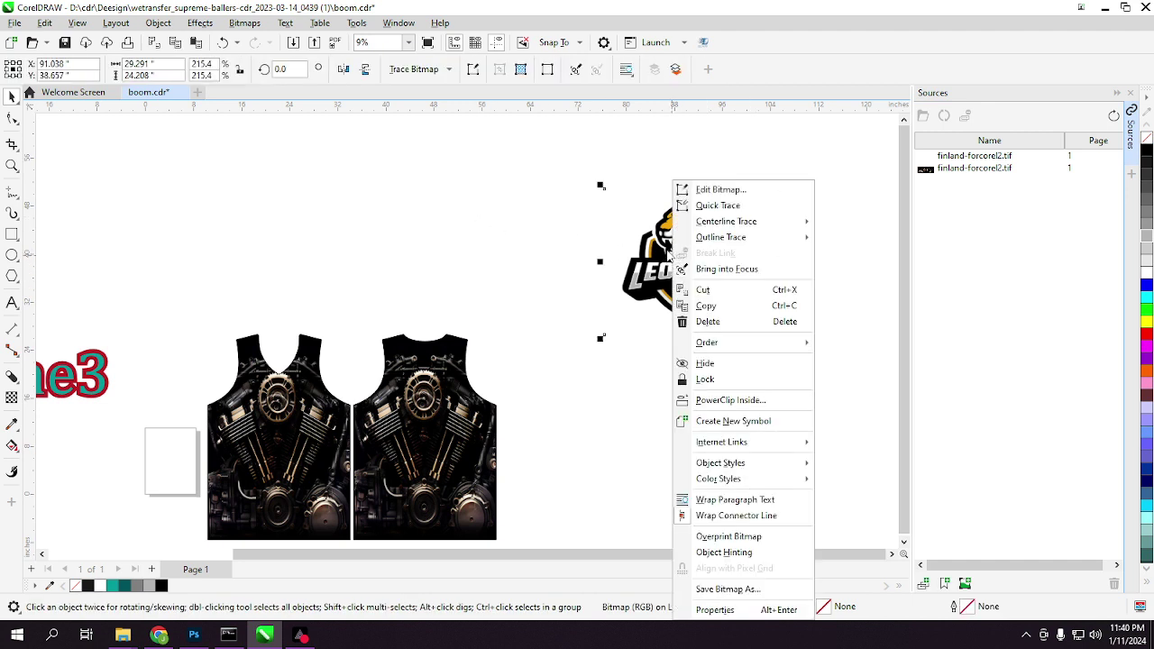
pyautogui.moveTo(766, 237)
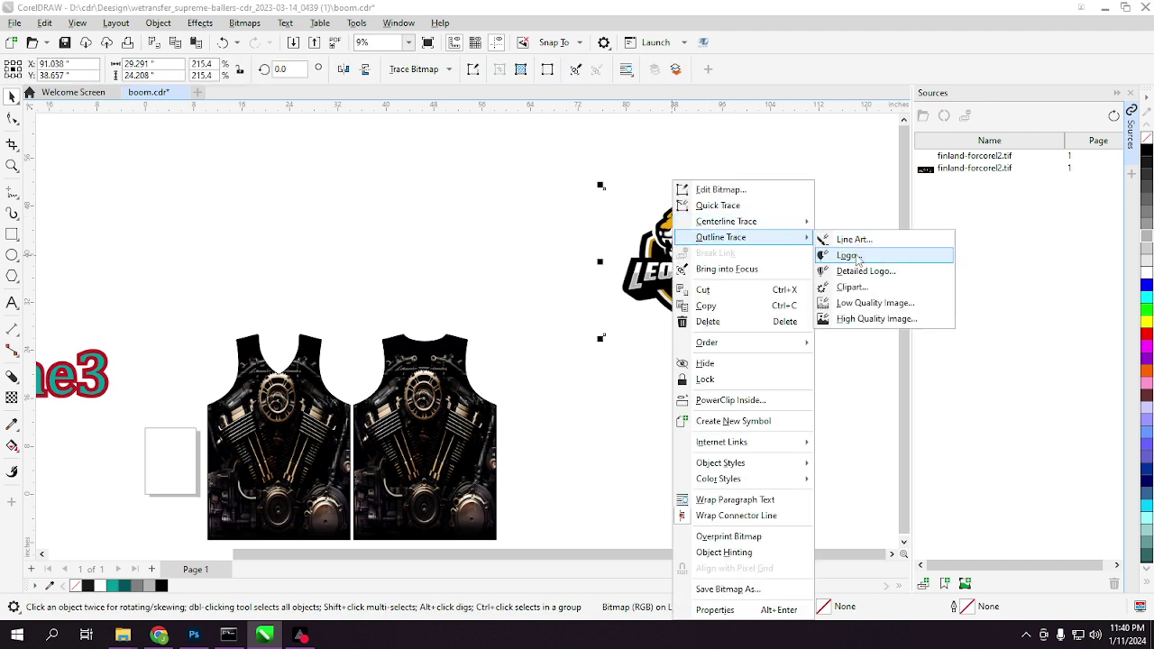
pyautogui.click(855, 257)
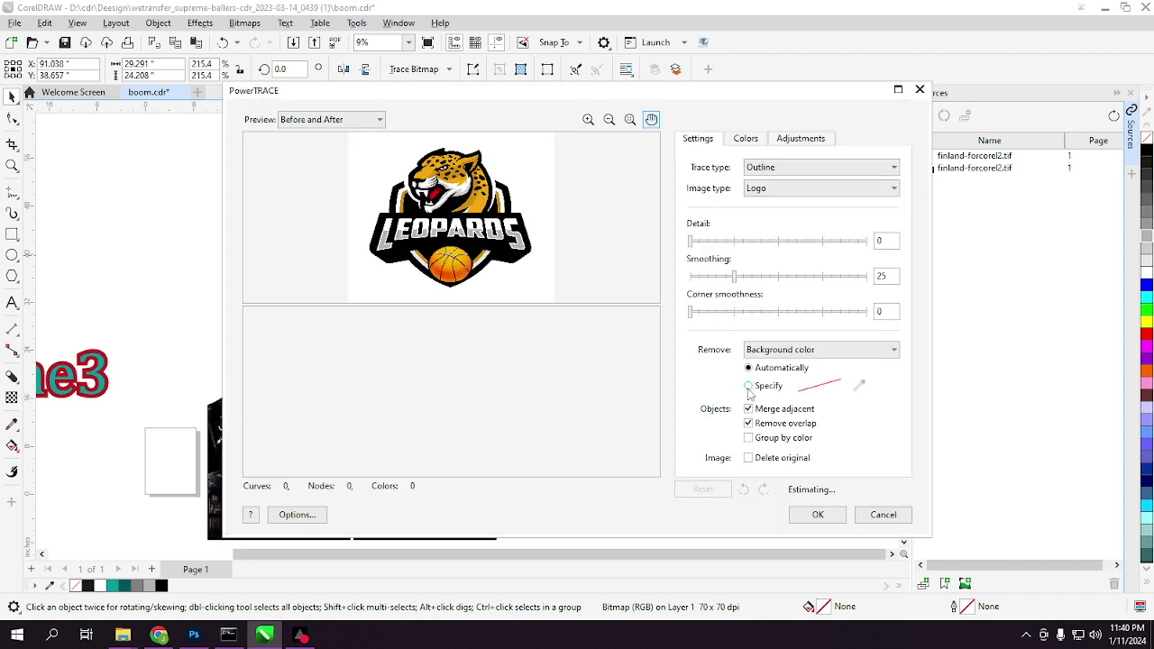
pyautogui.click(749, 388)
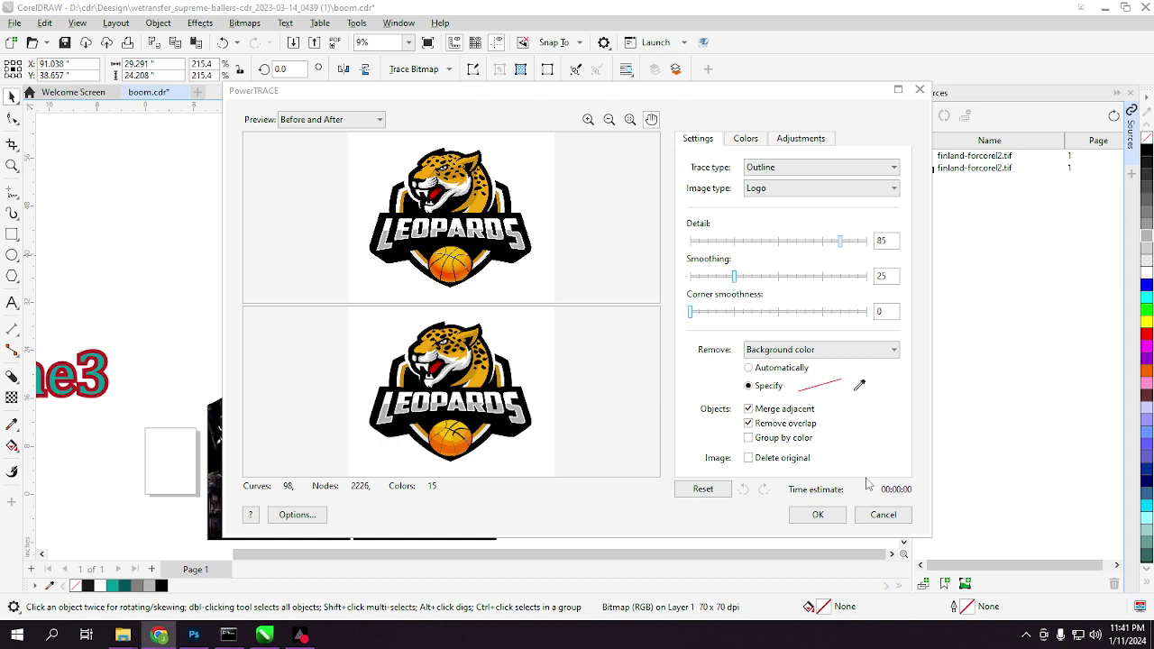
pyautogui.click(828, 515)
pyautogui.click(814, 502)
pyautogui.moveTo(727, 302); pyautogui.dragTo(554, 261)
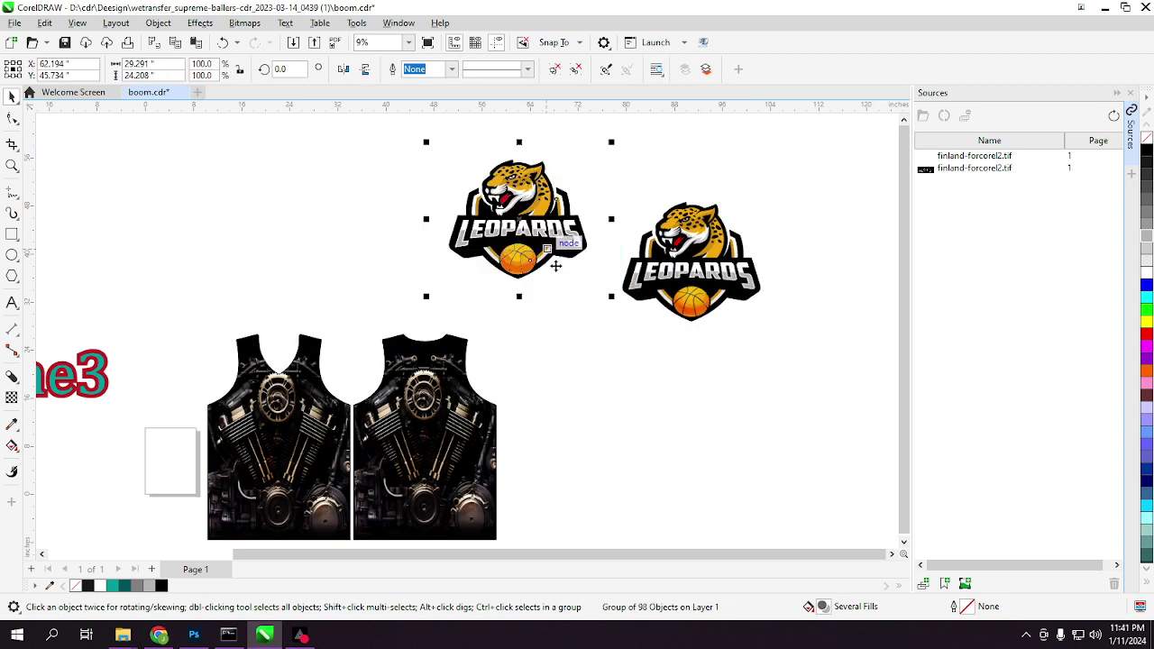
# Compare the traced Leopards logo with the original bitmap and examine the edges of its lettering up close.
pyautogui.click(586, 228)
pyautogui.click(573, 179)
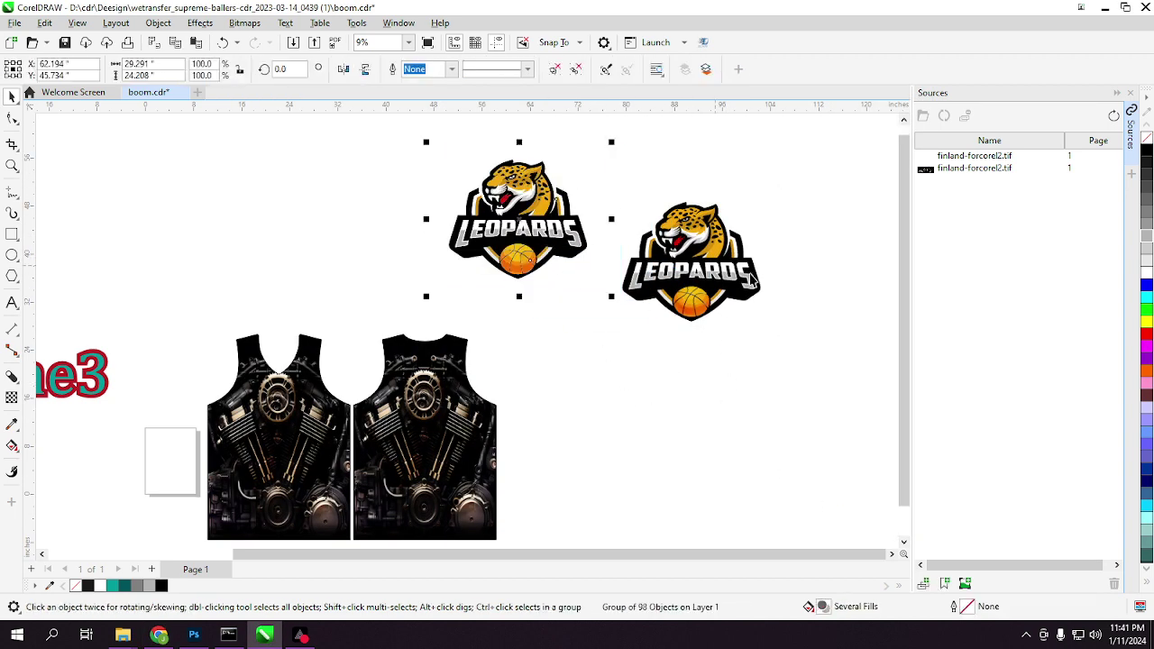
pyautogui.click(869, 300)
pyautogui.click(751, 219)
pyautogui.click(737, 209)
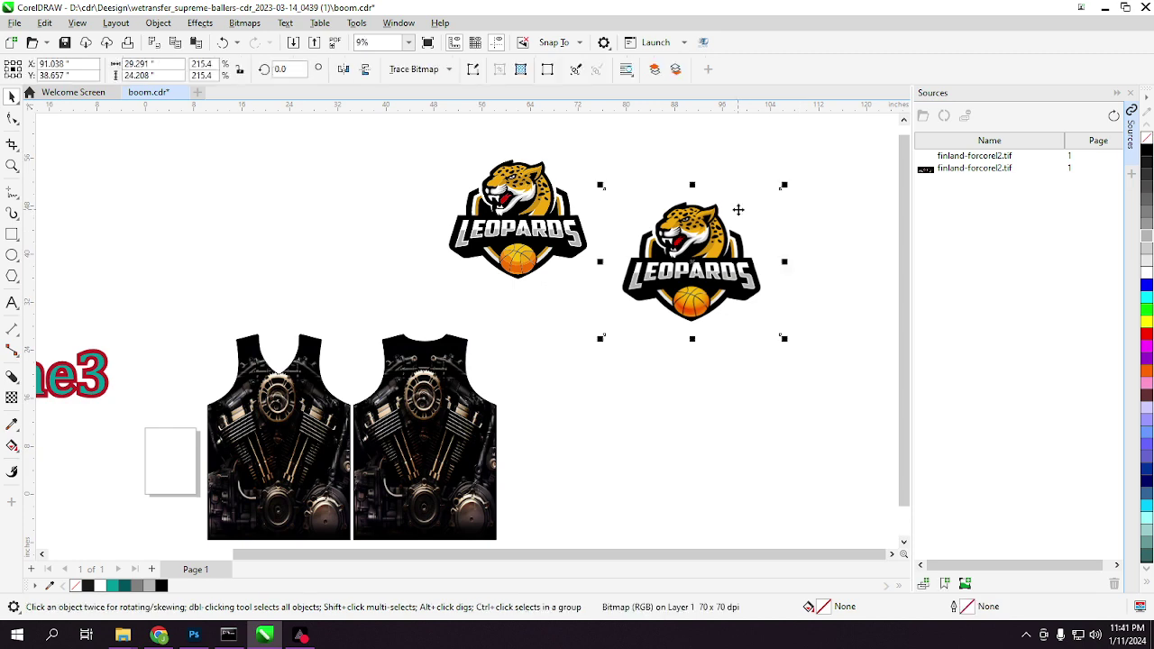
pyautogui.click(628, 182)
pyautogui.click(460, 179)
pyautogui.click(542, 205)
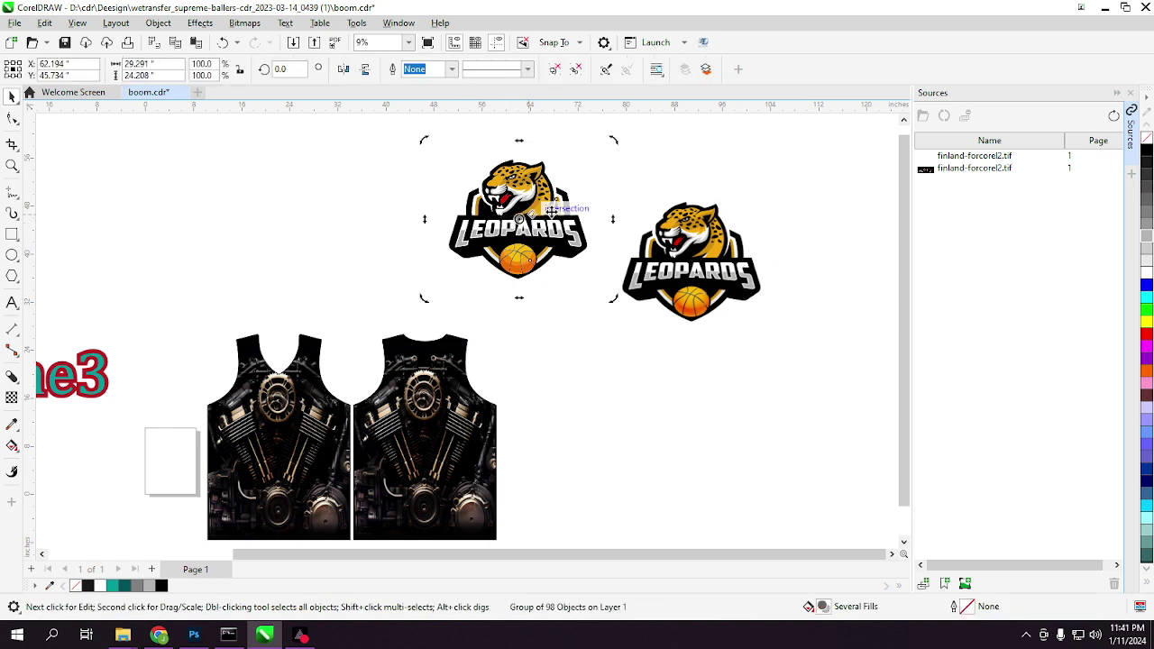
pyautogui.click(722, 176)
pyautogui.click(533, 209)
pyautogui.scroll(7, 533, 210)
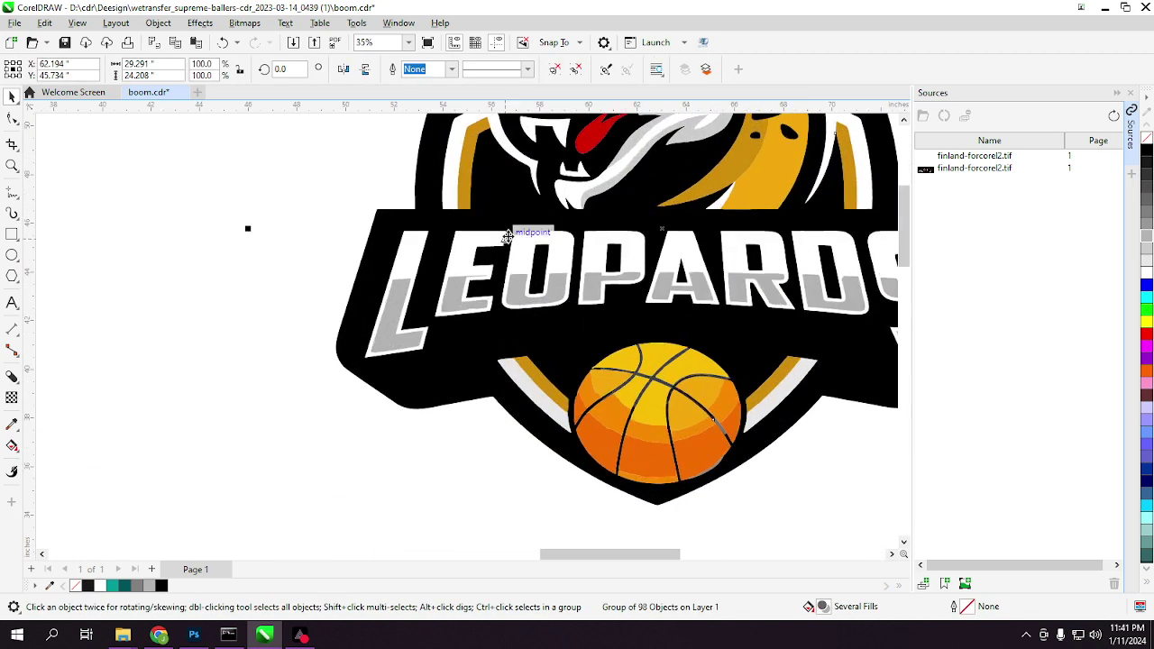
pyautogui.scroll(2, 507, 235)
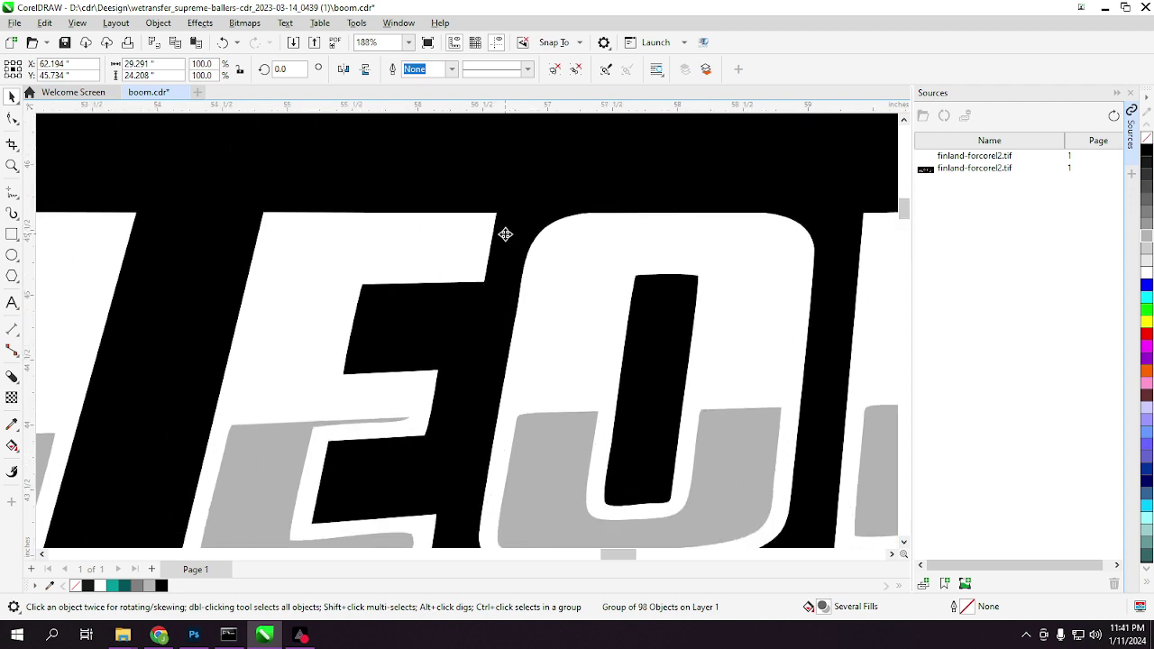
pyautogui.scroll(-10, 509, 243)
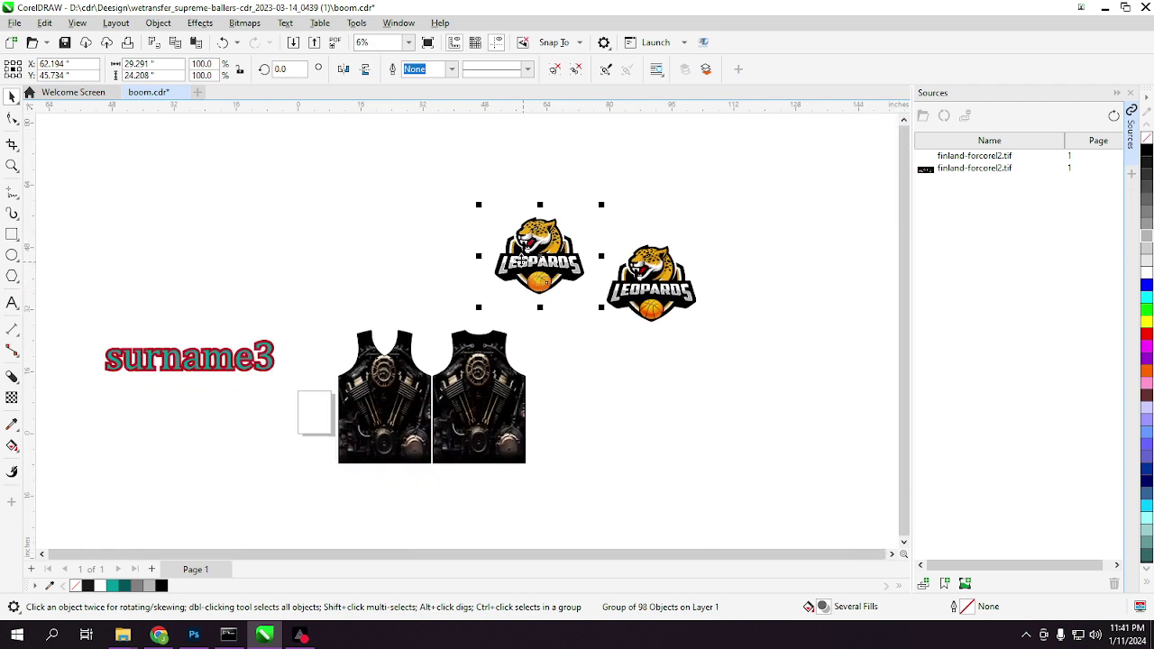
pyautogui.click(670, 409)
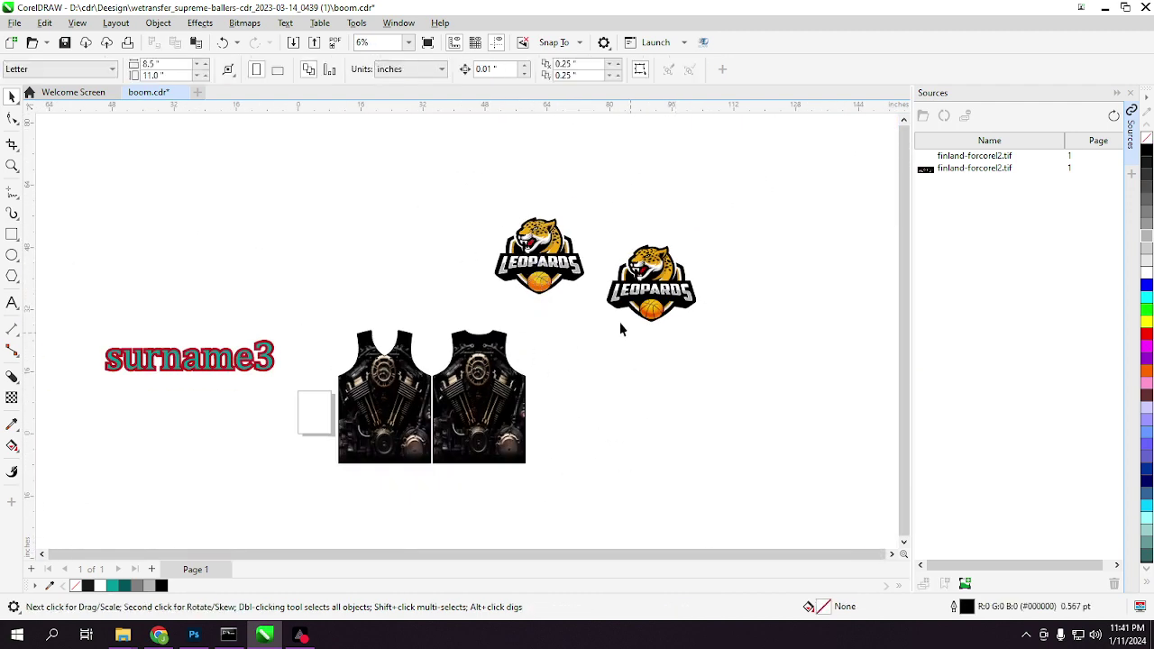
pyautogui.click(565, 265)
pyautogui.click(650, 283)
pyautogui.click(737, 254)
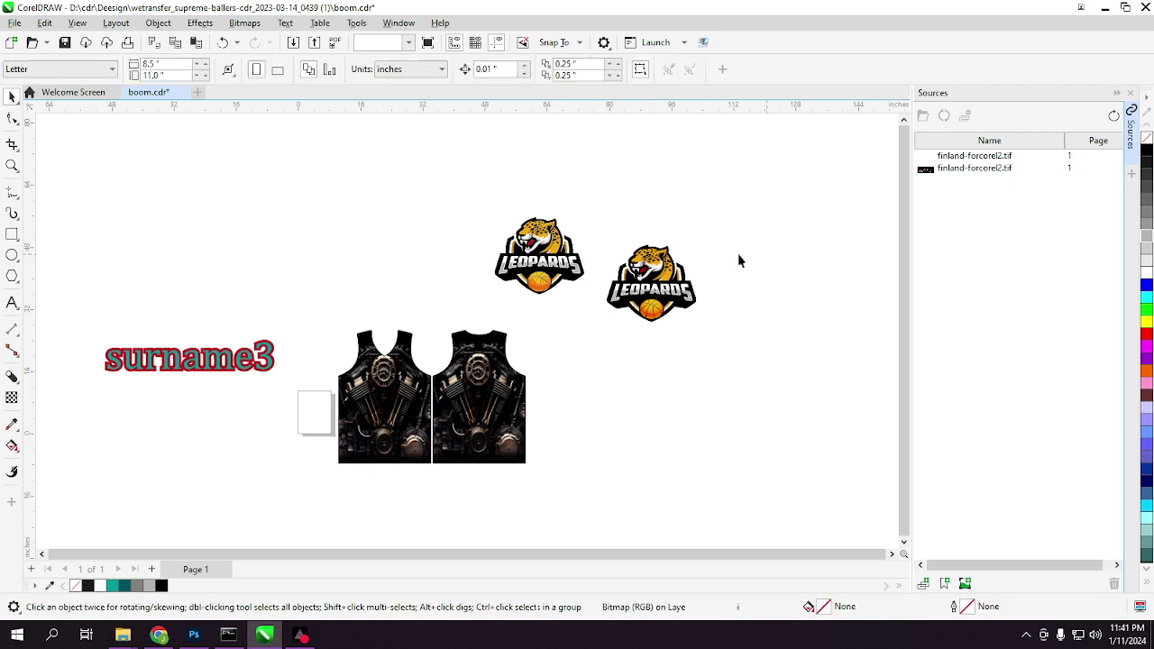
pyautogui.click(212, 377)
pyautogui.click(204, 437)
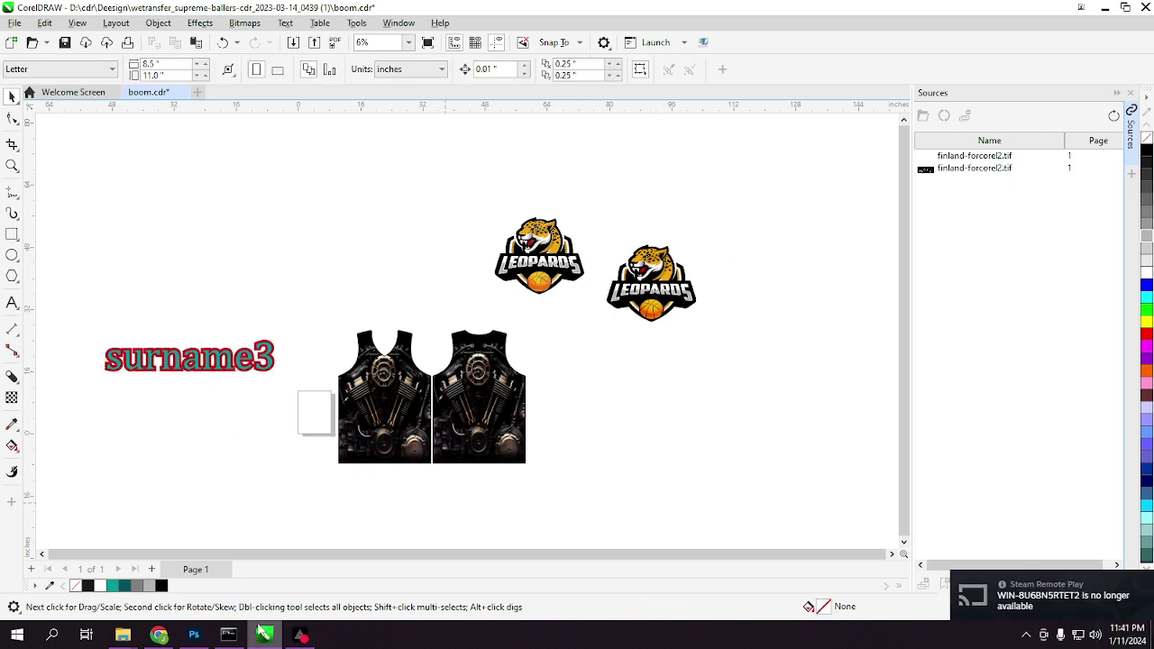
# Open the 1click macro's size selection window and move it away from the middle of the page.
pyautogui.moveTo(298, 636)
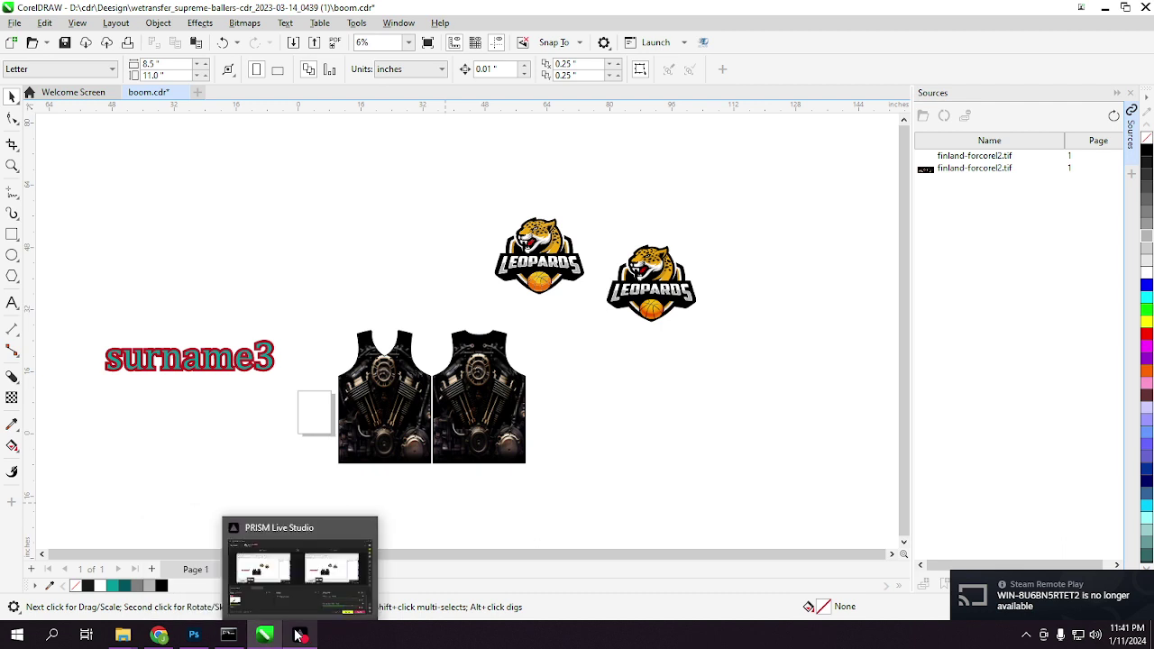
pyautogui.click(705, 42)
pyautogui.moveTo(602, 226); pyautogui.dragTo(779, 184)
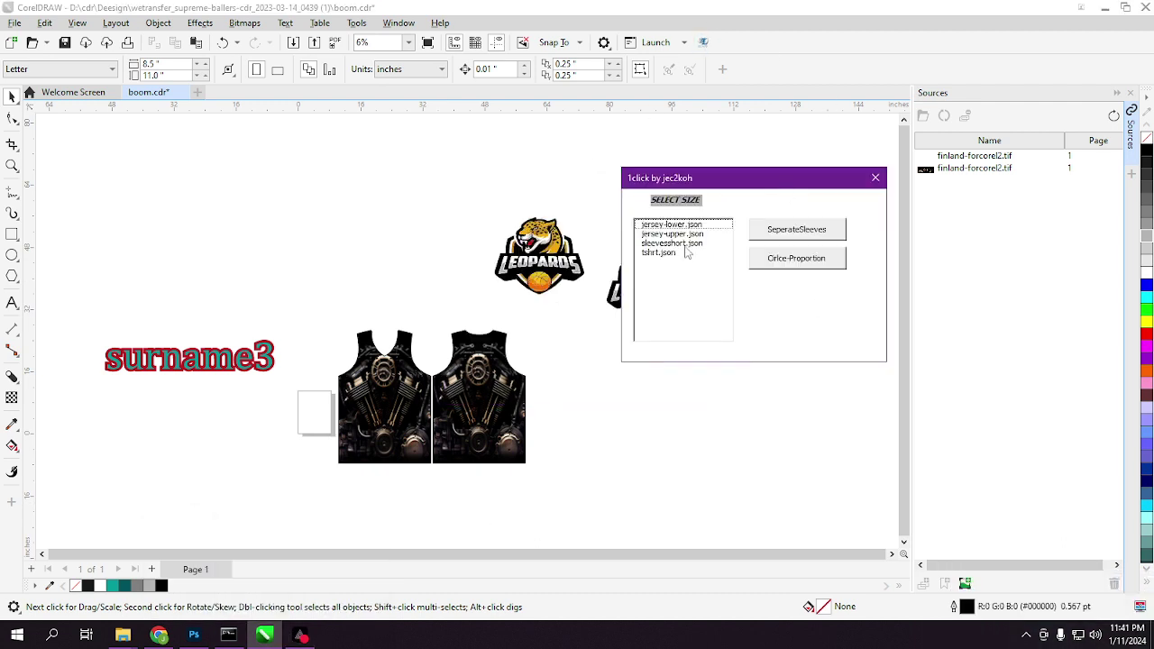